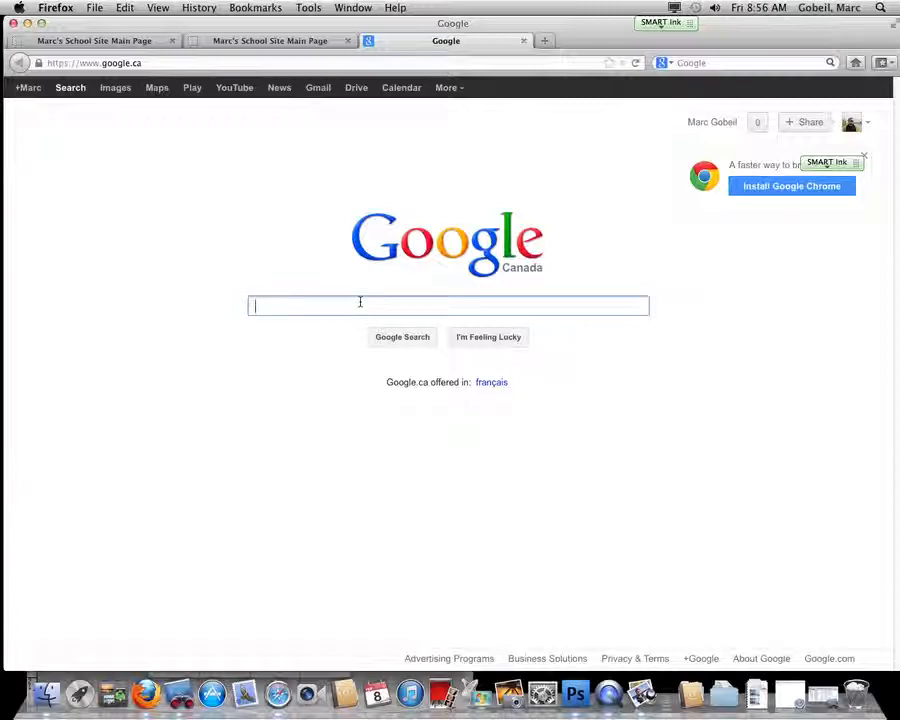
Search Google for "veloster turbo" and show the image results
{"action": "type", "text": "veloster"}
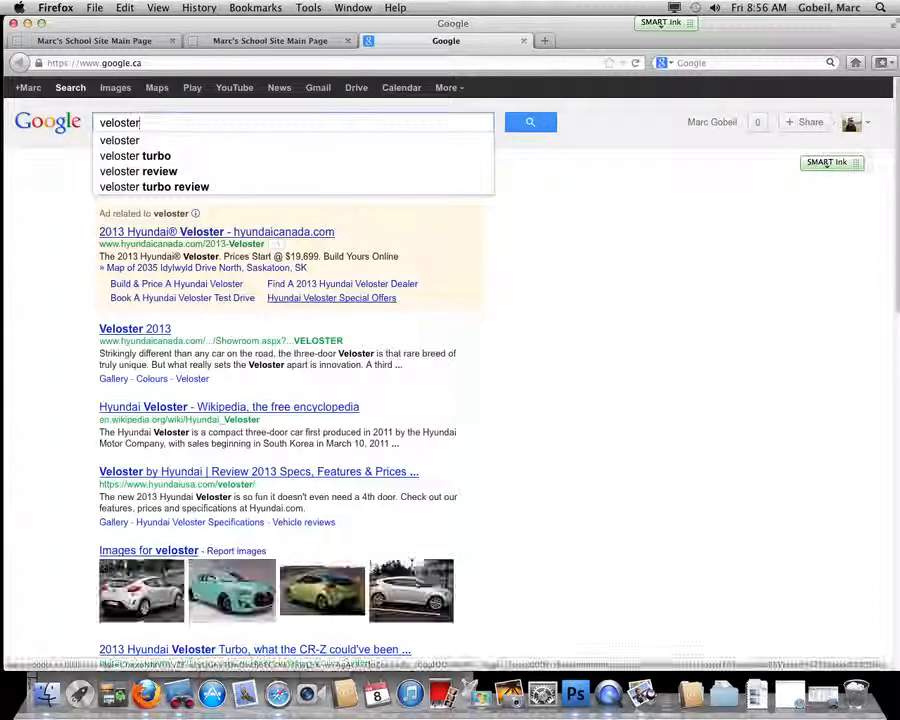
{"action": "type", "text": " turbo"}
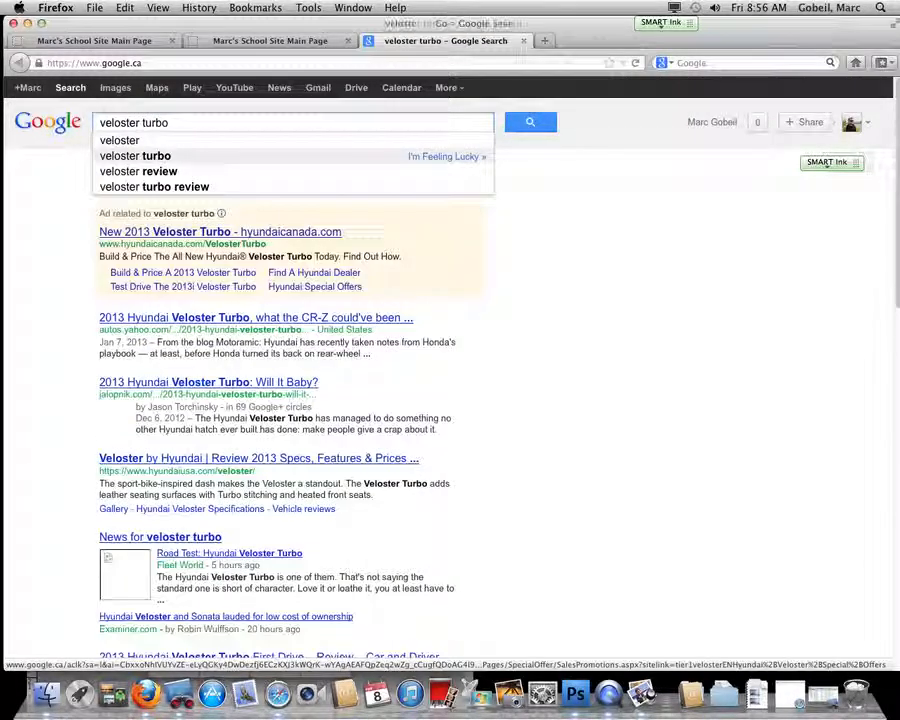
{"action": "key", "text": "Return"}
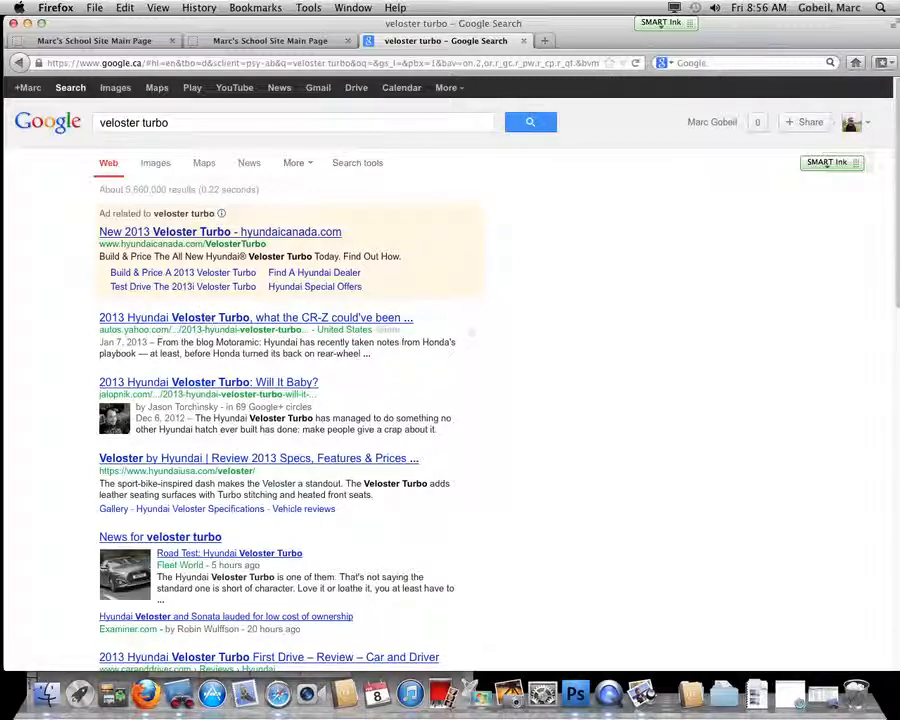
{"action": "left_click", "coordinate": [115, 88]}
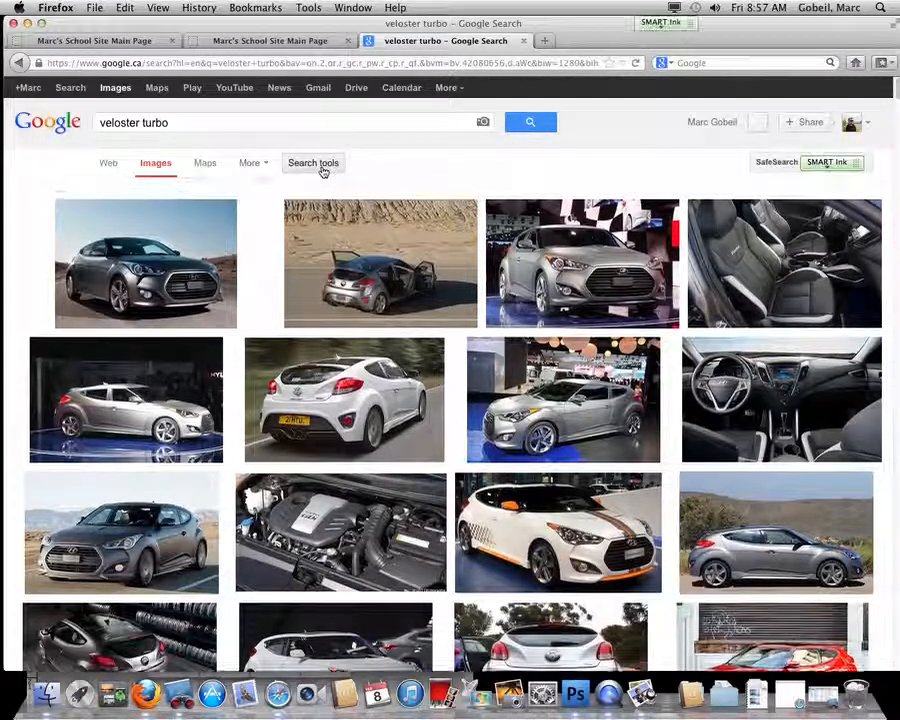
Filter the image results to show only Large pictures
{"action": "left_click", "coordinate": [322, 167]}
{"action": "left_click", "coordinate": [266, 193]}
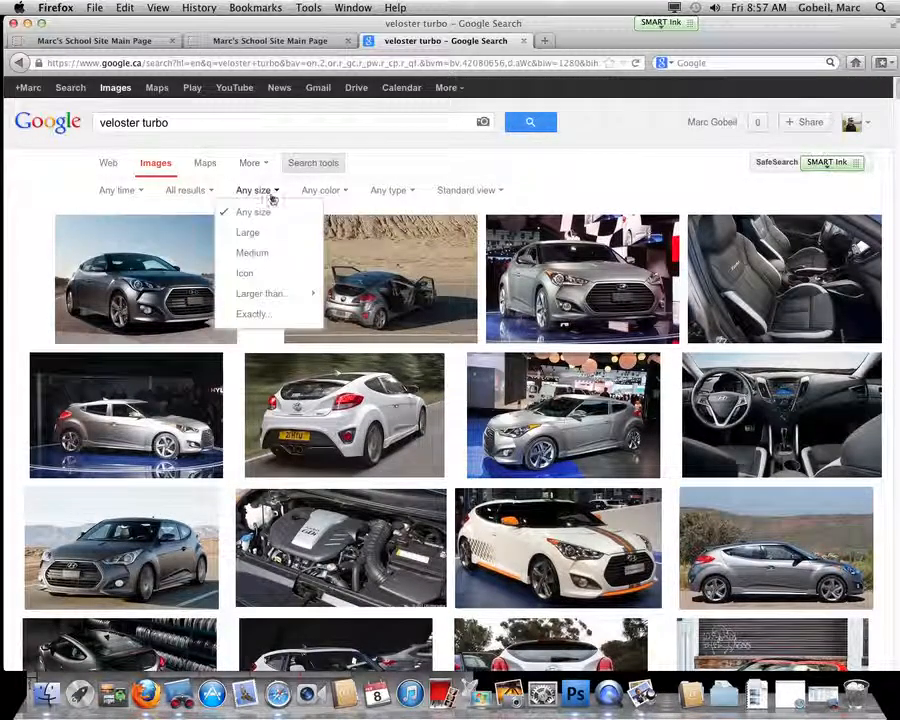
{"action": "left_click", "coordinate": [252, 235]}
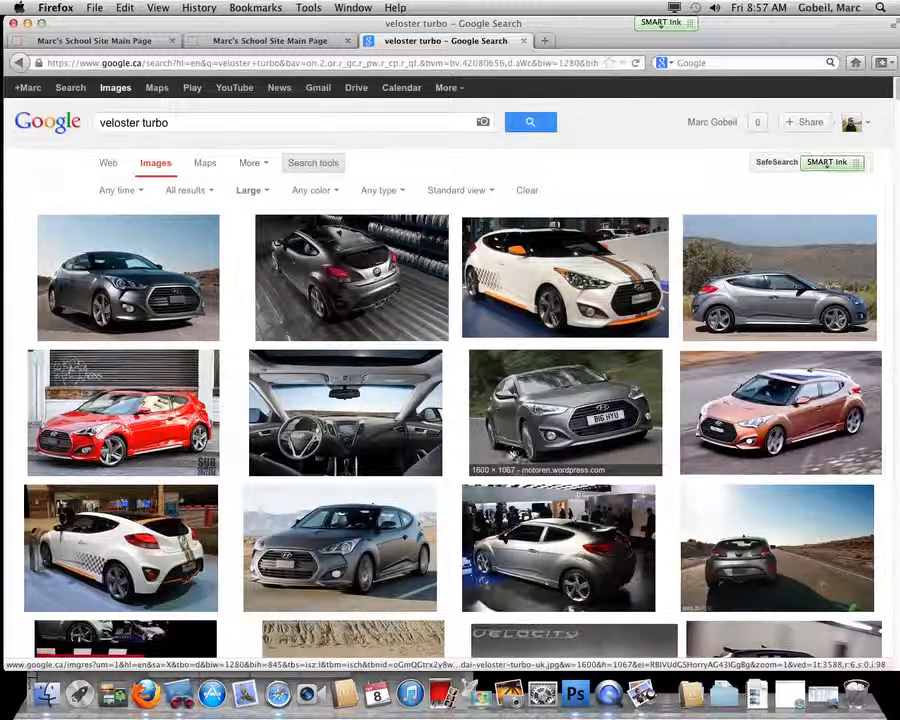
Open the original 1600 × 1067 image of the turquoise Veloster from the results and view it at full size
{"action": "scroll", "coordinate": [560, 440], "scroll_direction": "down", "scroll_amount": 5}
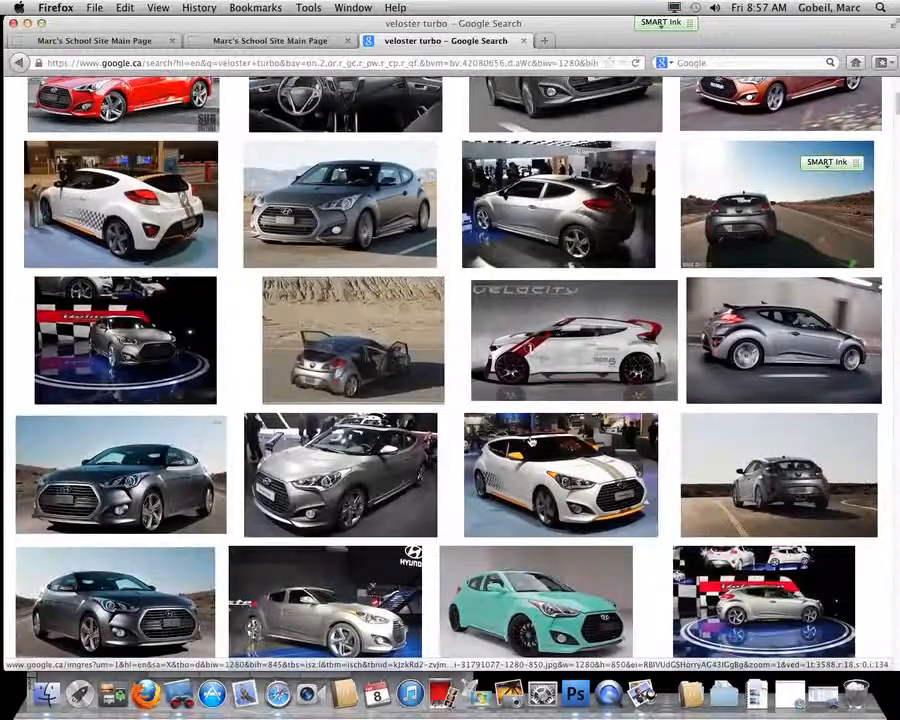
{"action": "scroll", "coordinate": [603, 484], "scroll_direction": "down", "scroll_amount": 1}
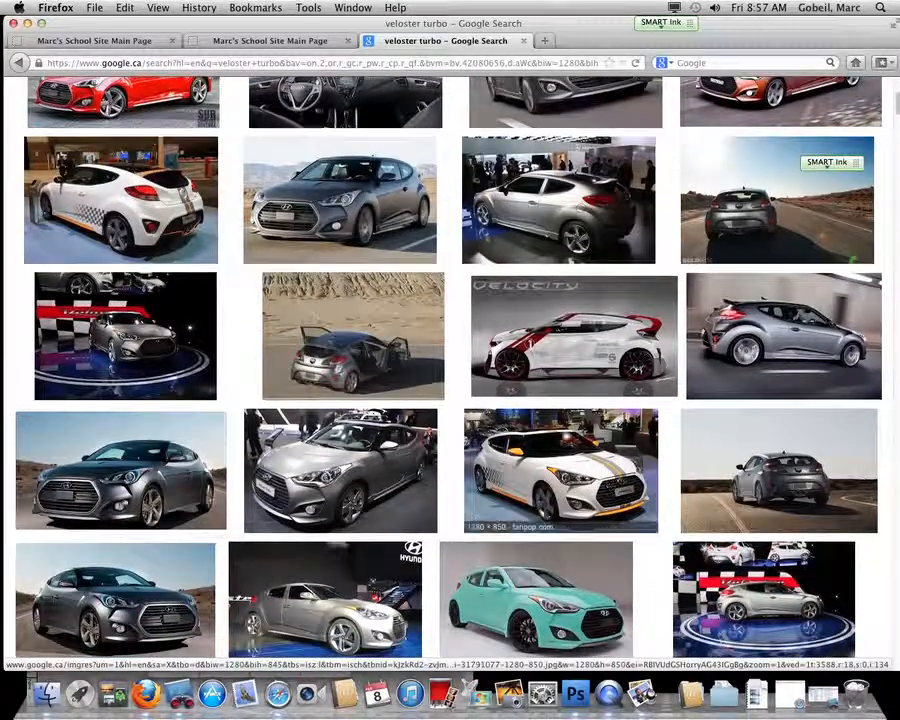
{"action": "scroll", "coordinate": [521, 450], "scroll_direction": "down", "scroll_amount": 1}
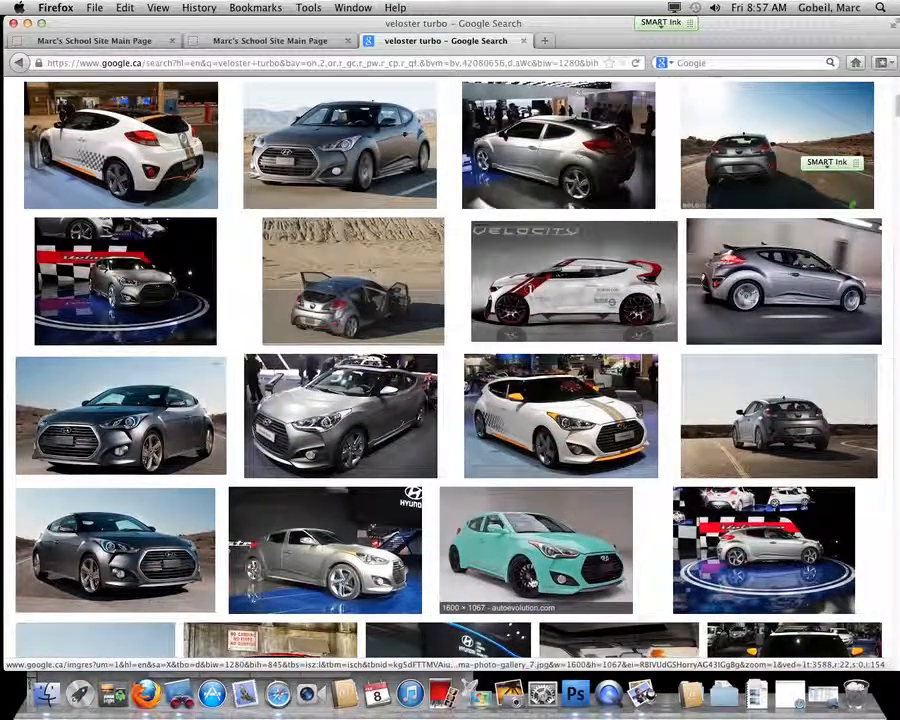
{"action": "left_click", "coordinate": [549, 551]}
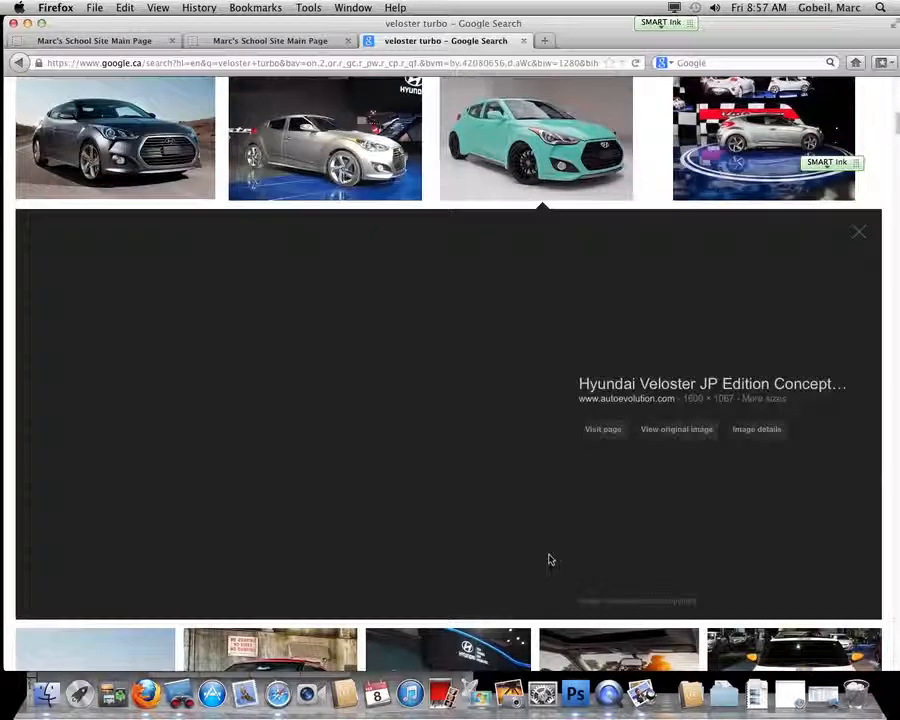
{"action": "left_click", "coordinate": [676, 431]}
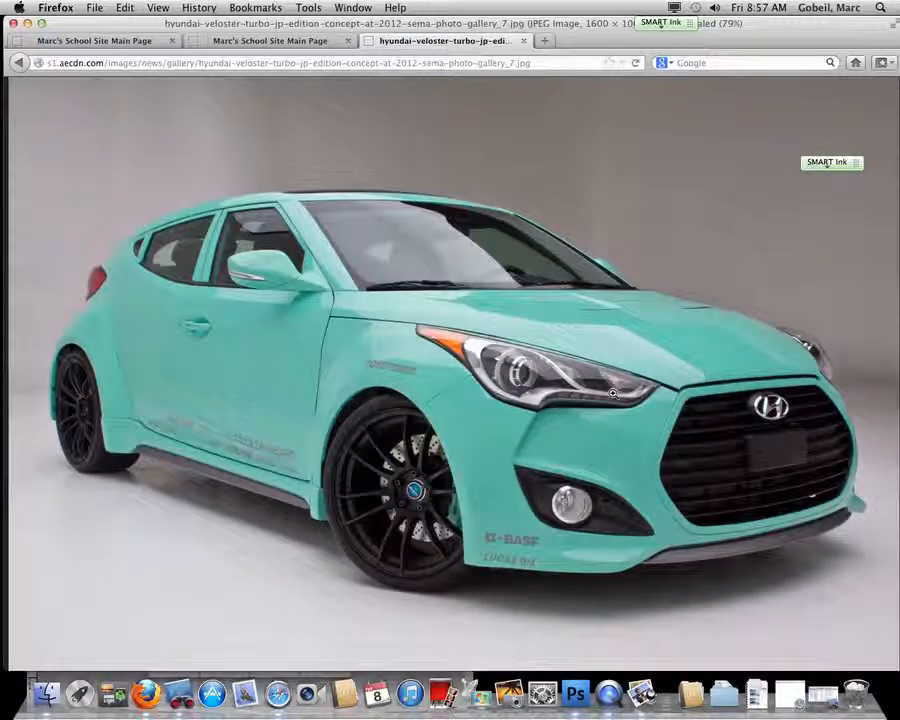
{"action": "left_click", "coordinate": [432, 364]}
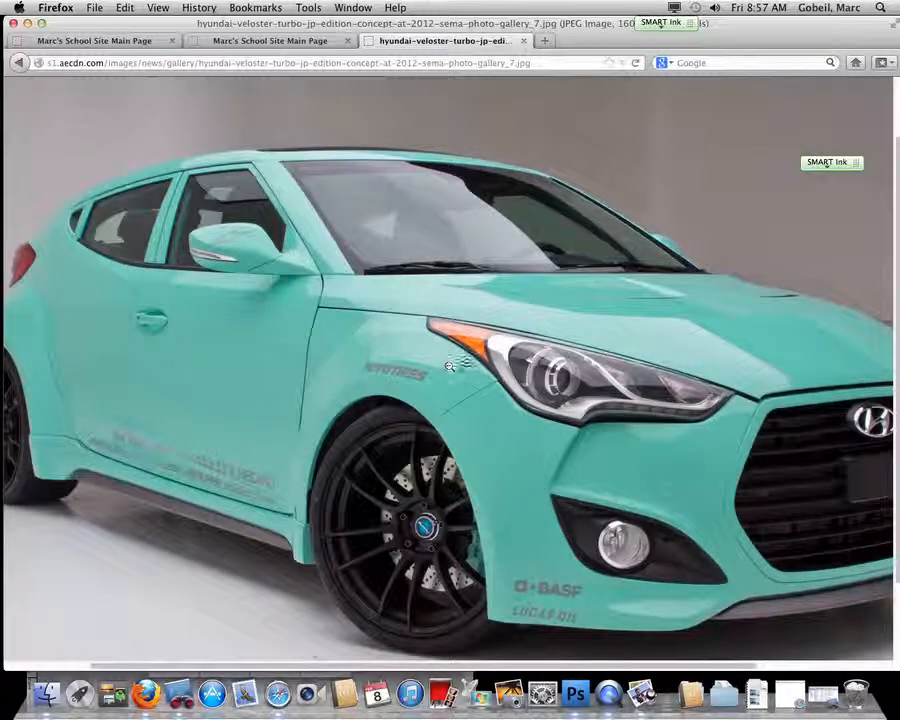
Save the car image to the Desktop as VEloster.jpeg
{"action": "right_click", "coordinate": [470, 342]}
{"action": "left_click", "coordinate": [528, 384]}
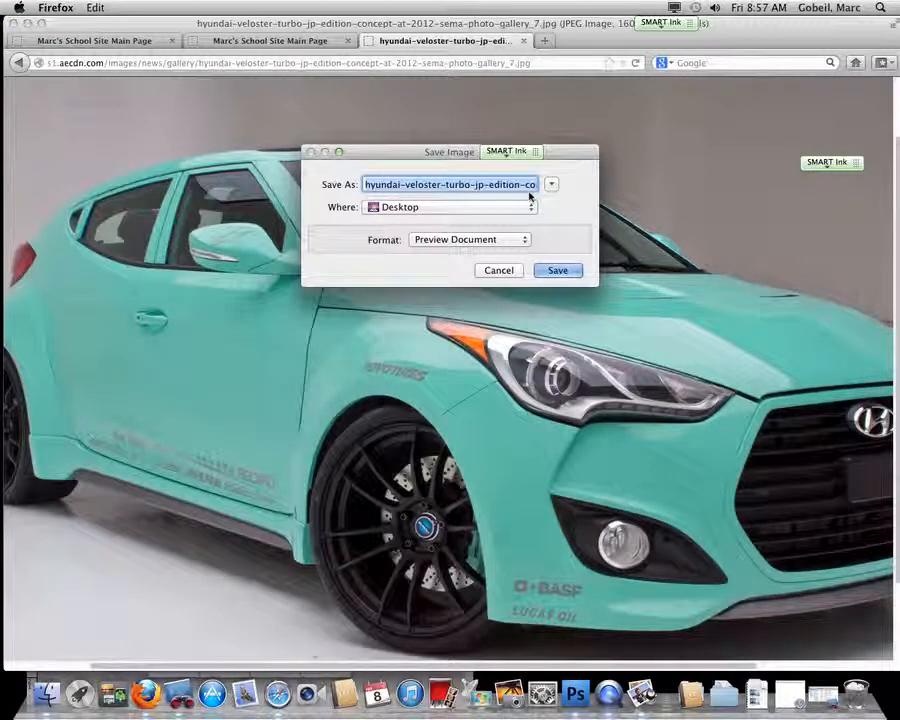
{"action": "type", "text": "VE"}
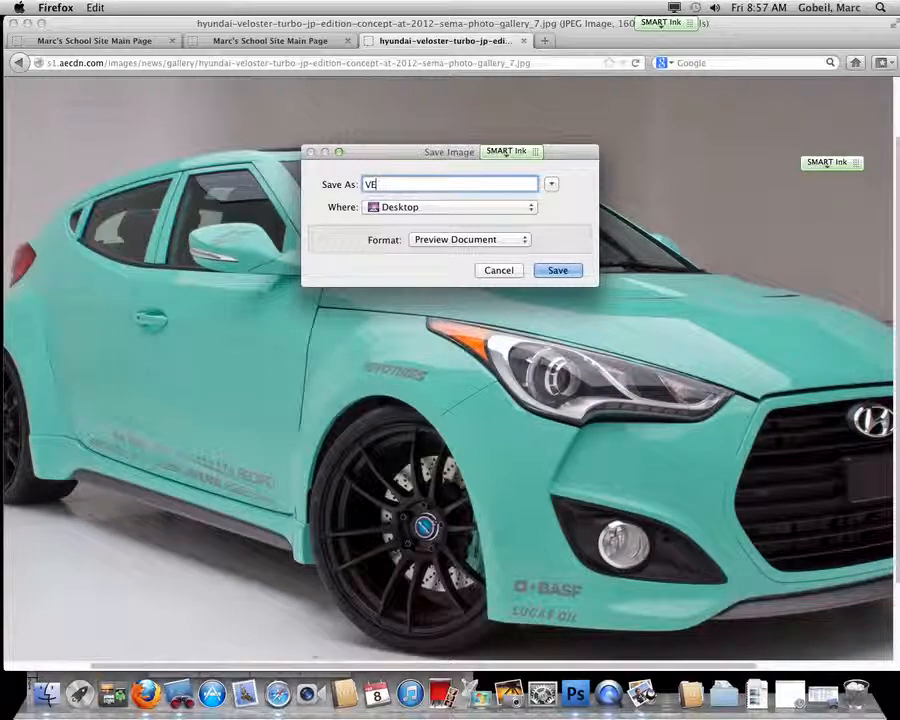
{"action": "type", "text": "loster."}
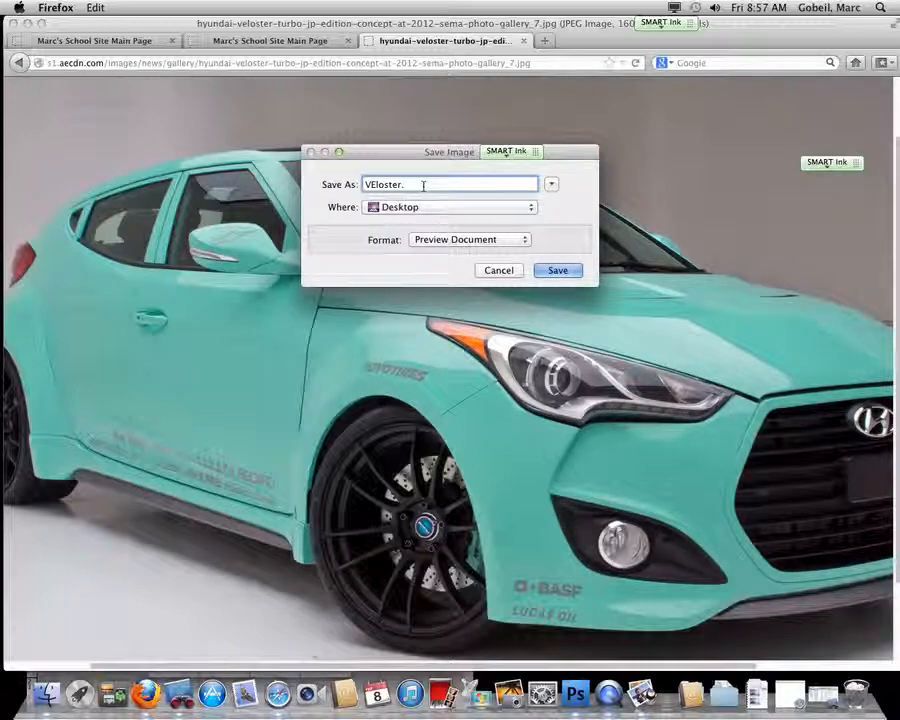
{"action": "type", "text": "jpeg"}
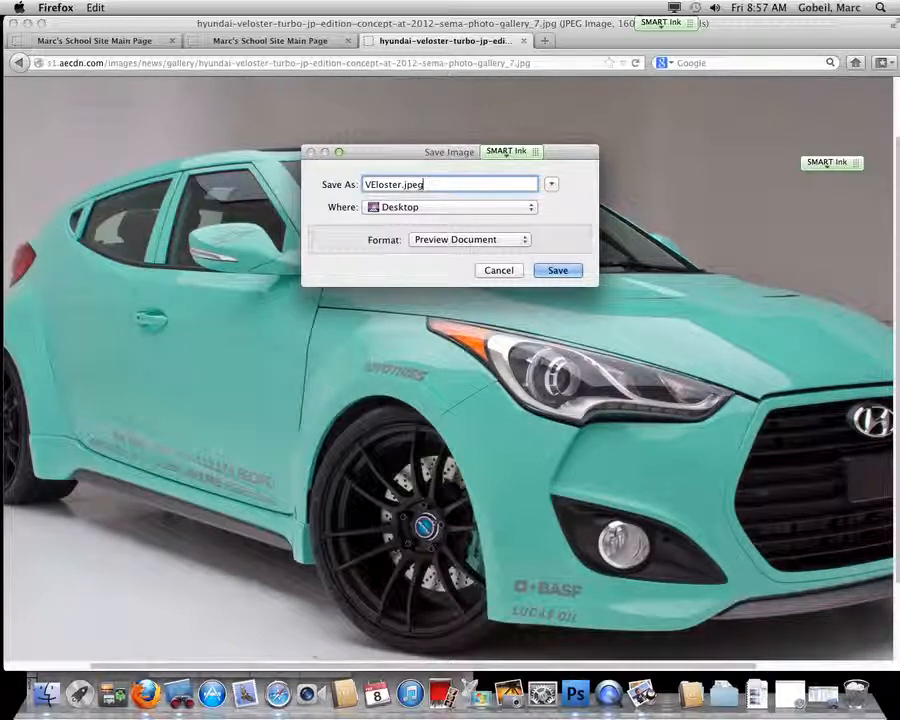
{"action": "key", "text": "Return"}
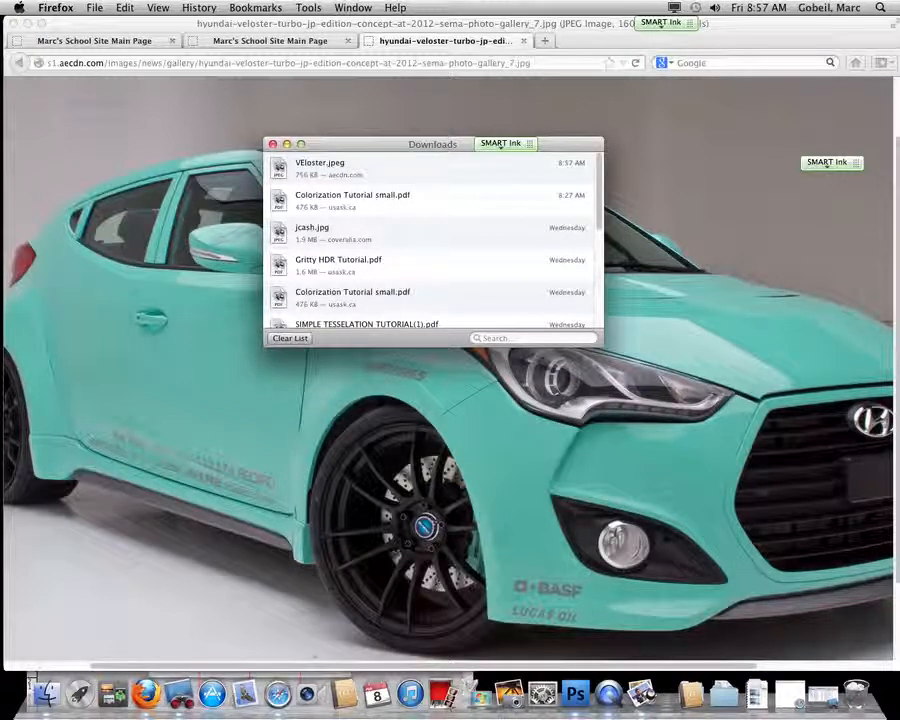
Locate the downloaded VEloster.jpeg in its Desktop folder and open it with Adobe Photoshop CS4
{"action": "left_click", "coordinate": [385, 168]}
{"action": "right_click", "coordinate": [388, 176]}
{"action": "left_click", "coordinate": [432, 195]}
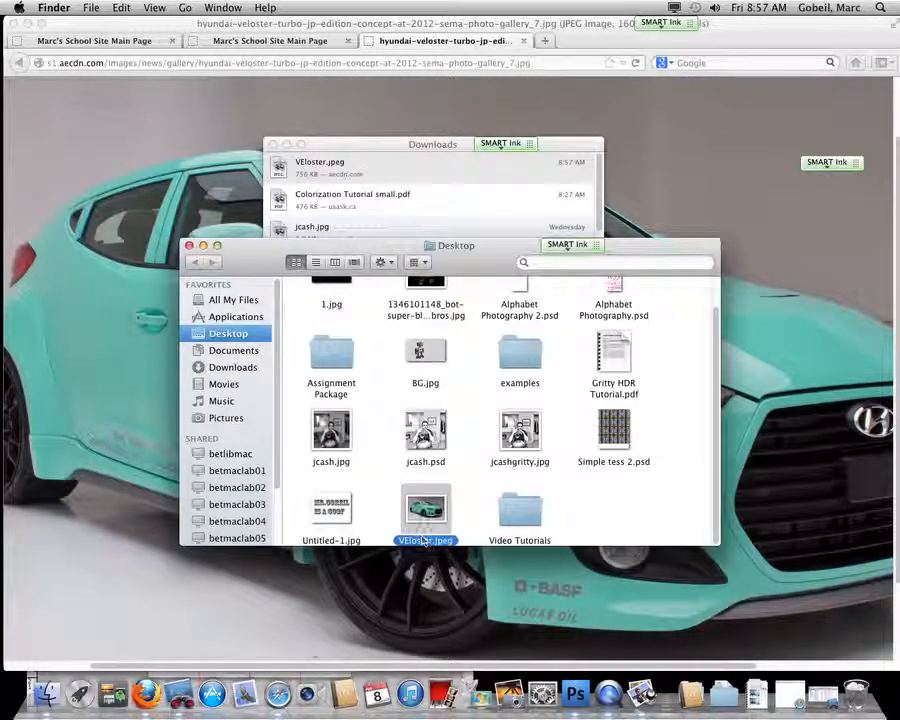
{"action": "left_click_drag", "start_coordinate": [481, 263], "coordinate": [494, 149]}
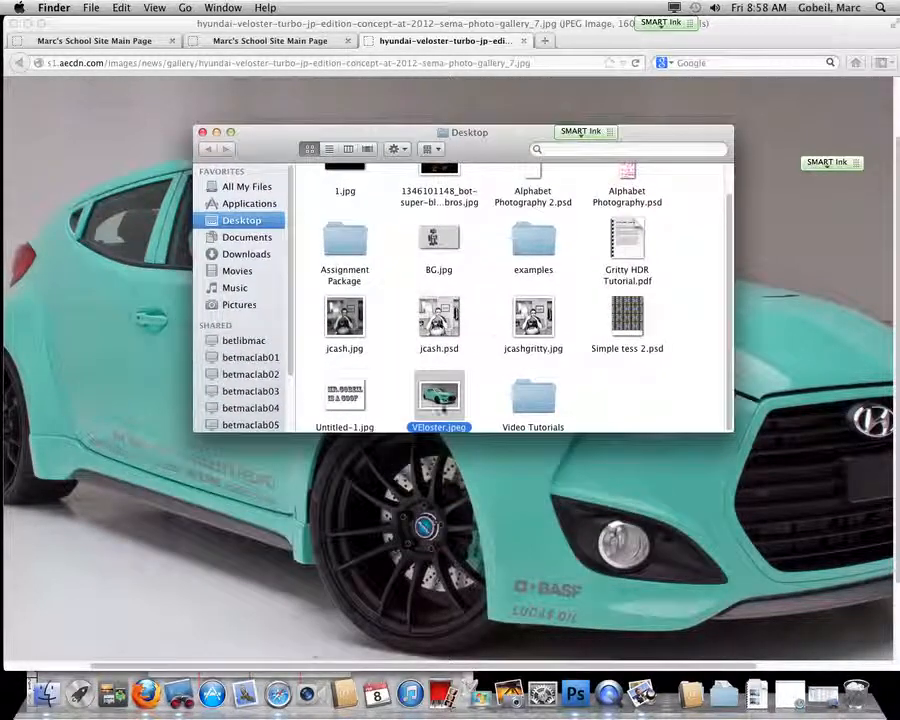
{"action": "right_click", "coordinate": [446, 390]}
{"action": "mouse_move", "coordinate": [490, 413]}
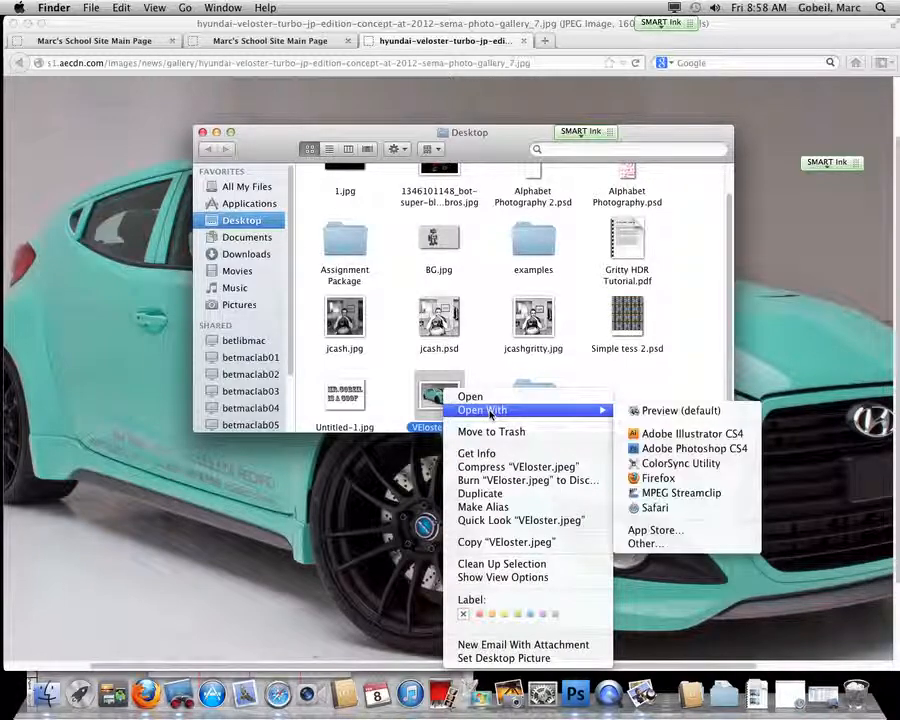
{"action": "left_click", "coordinate": [700, 449]}
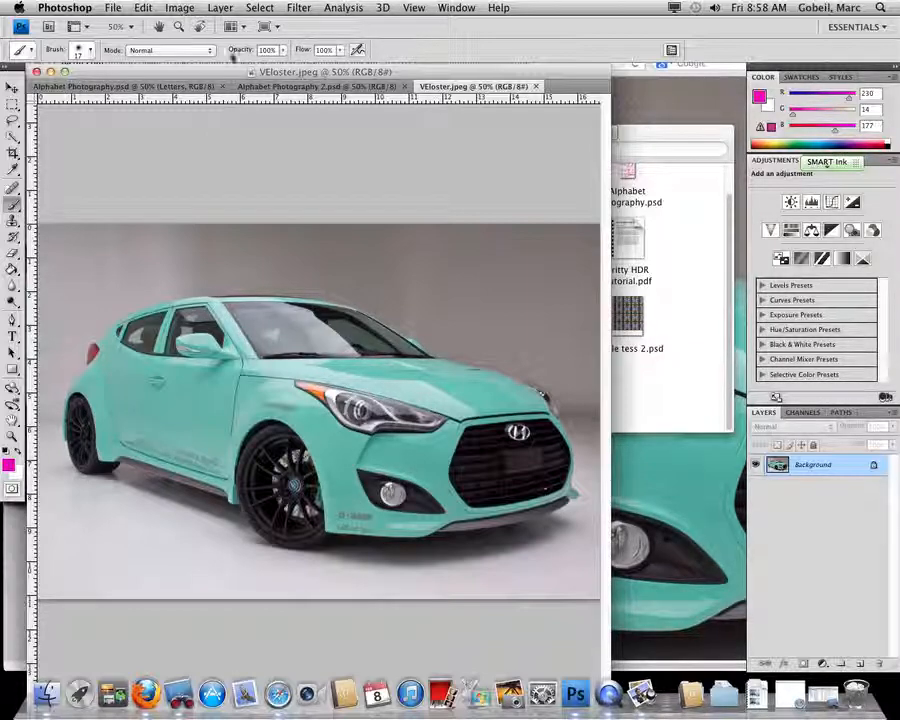
Set the document width to 11 inches in the Image Size settings, keeping proportions constrained
{"action": "left_click", "coordinate": [179, 9]}
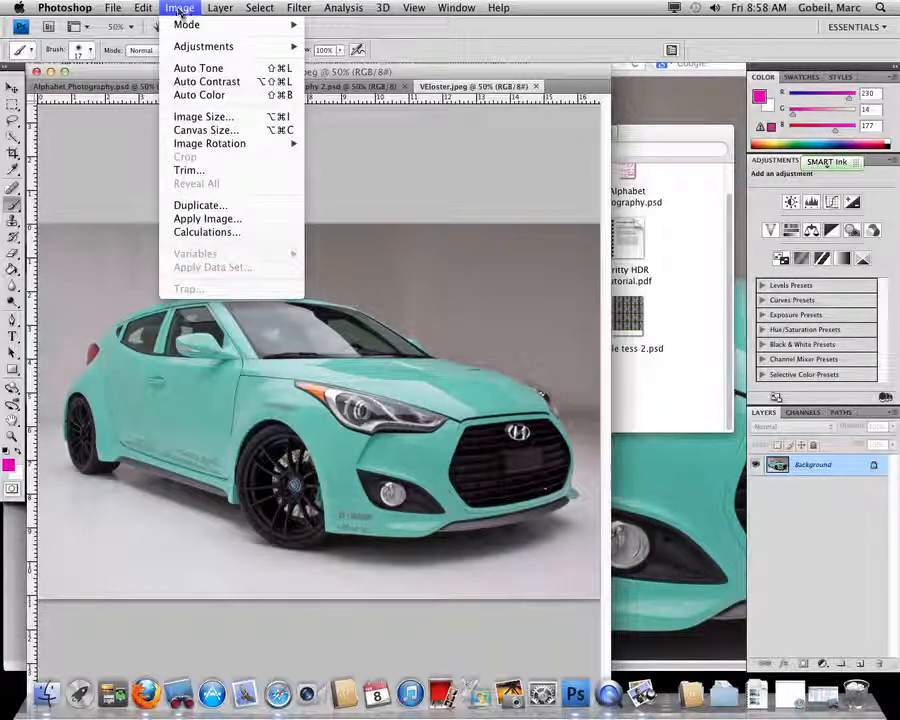
{"action": "left_click", "coordinate": [228, 117]}
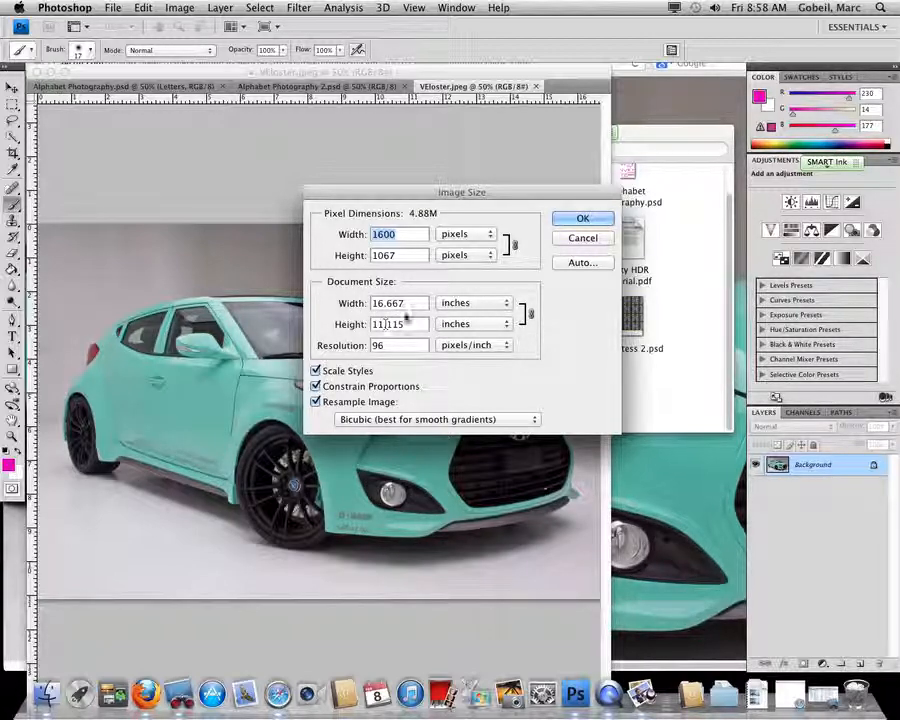
{"action": "double_click", "coordinate": [389, 302]}
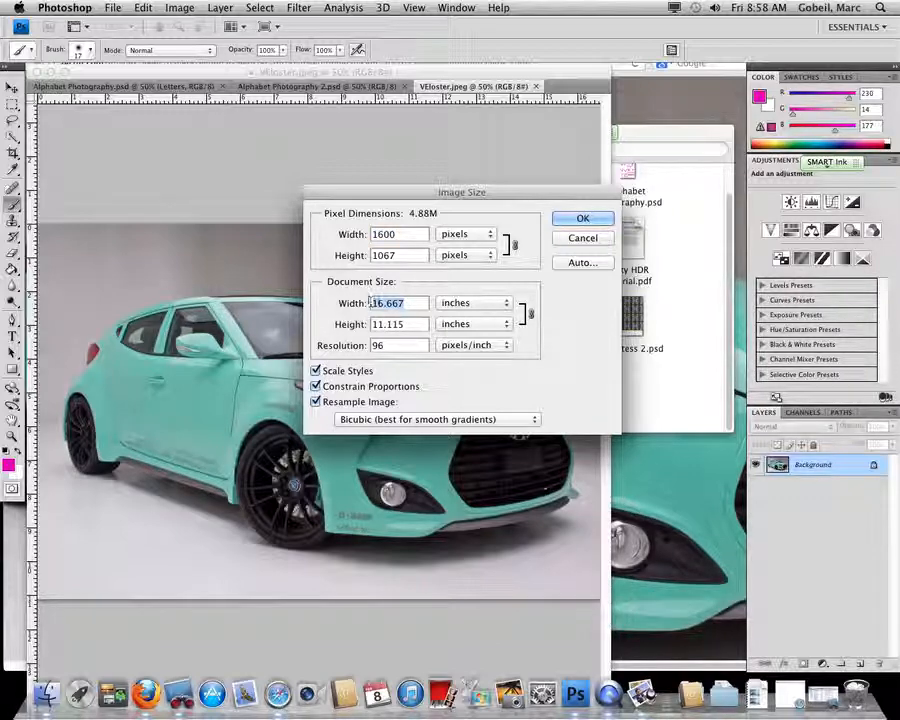
{"action": "type", "text": "11"}
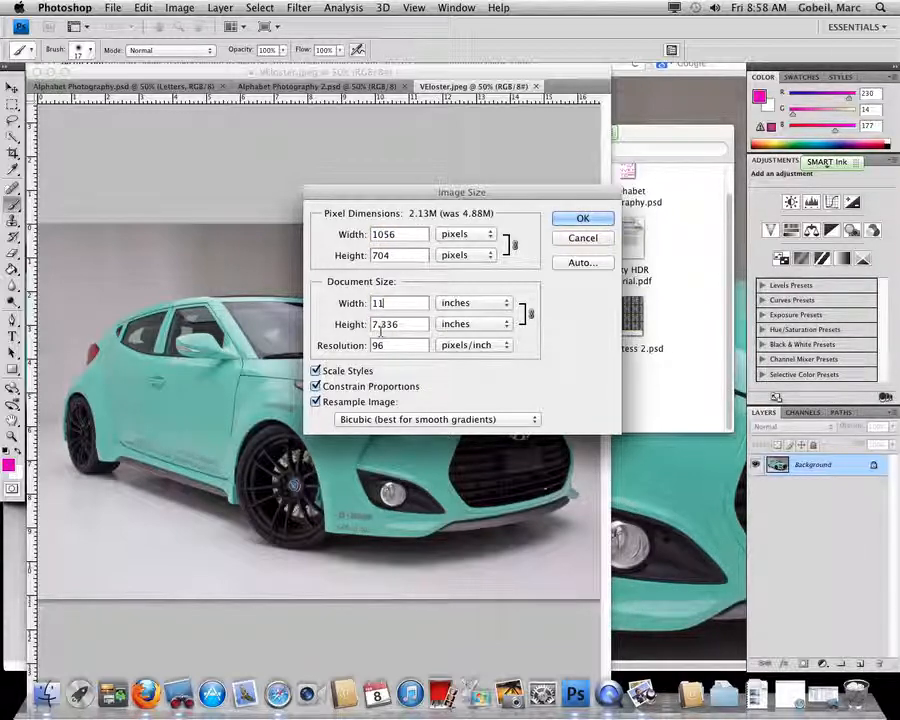
{"action": "type", "text": "10.8"}
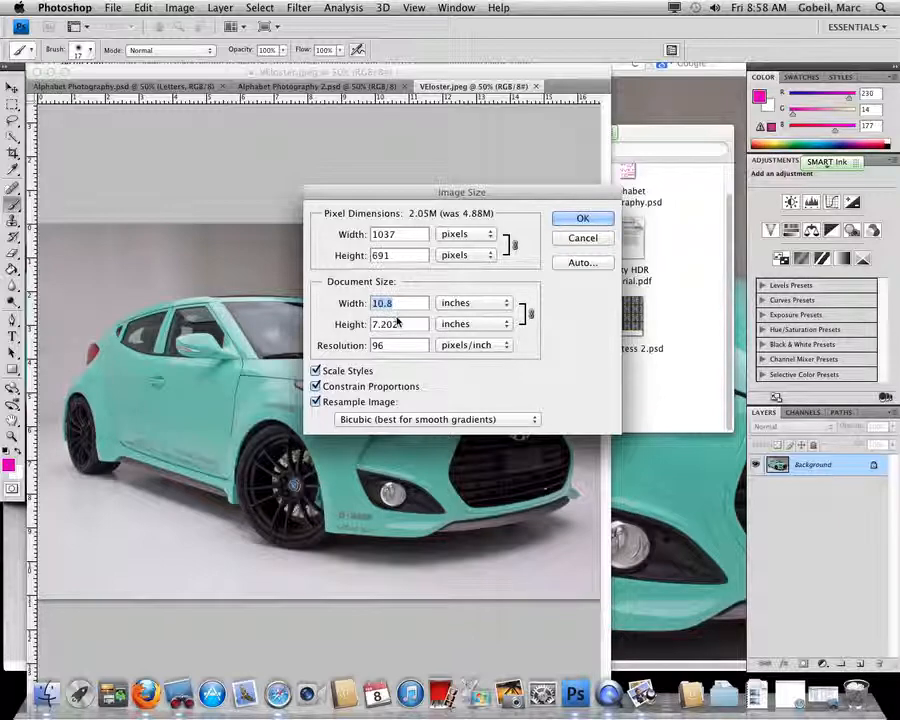
{"action": "key", "text": "BackSpace"}
{"action": "key", "text": "BackSpace"}
{"action": "key", "text": "BackSpace"}
{"action": "type", "text": "11"}
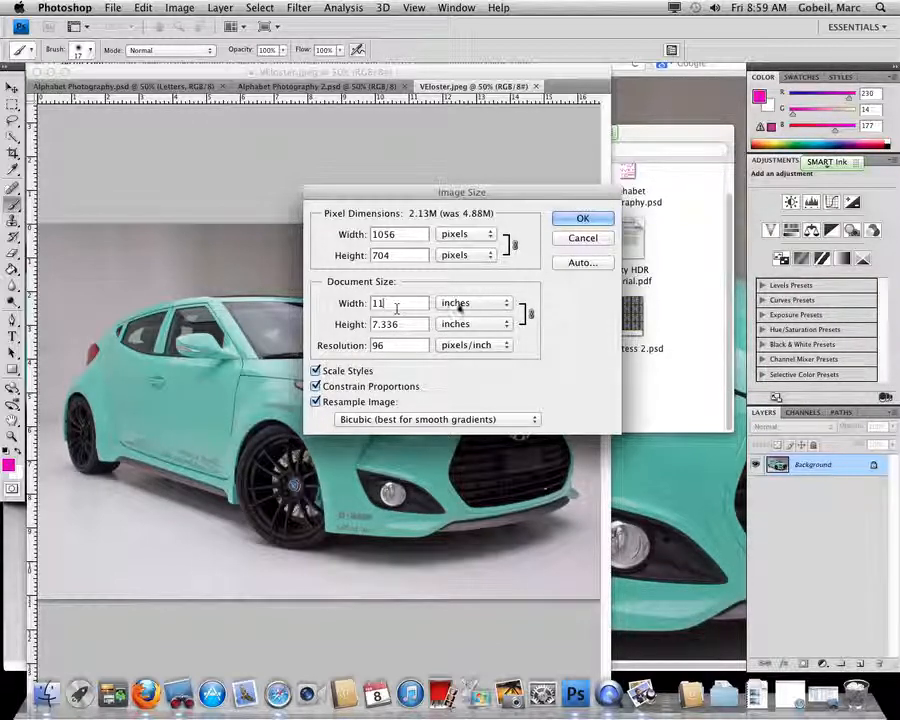
Set the image resolution to 150 pixels/inch and apply the resize
{"action": "left_click_drag", "start_coordinate": [416, 344], "coordinate": [368, 339]}
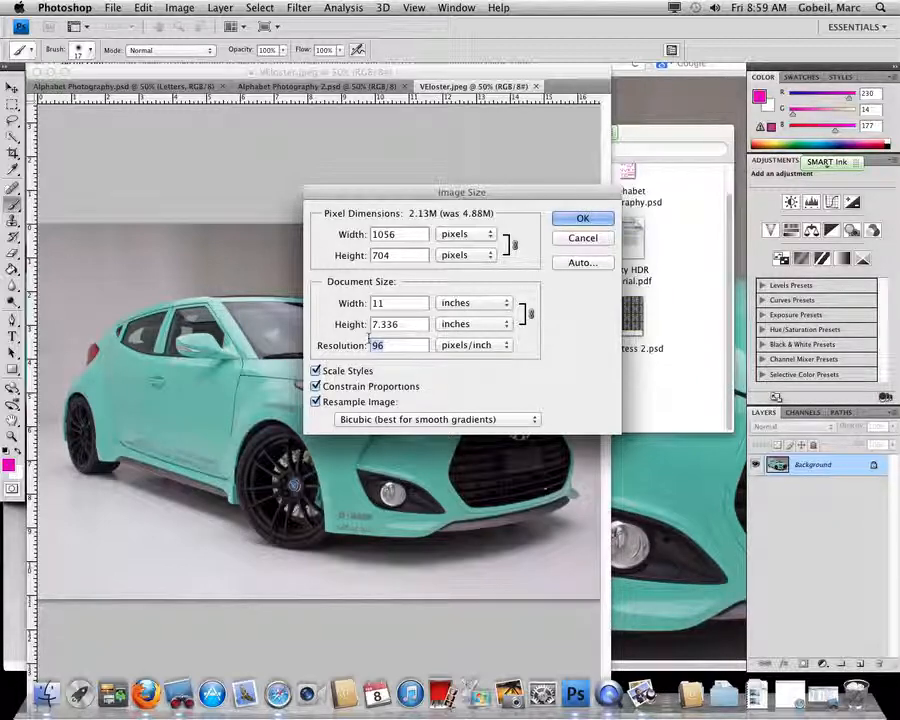
{"action": "type", "text": "150"}
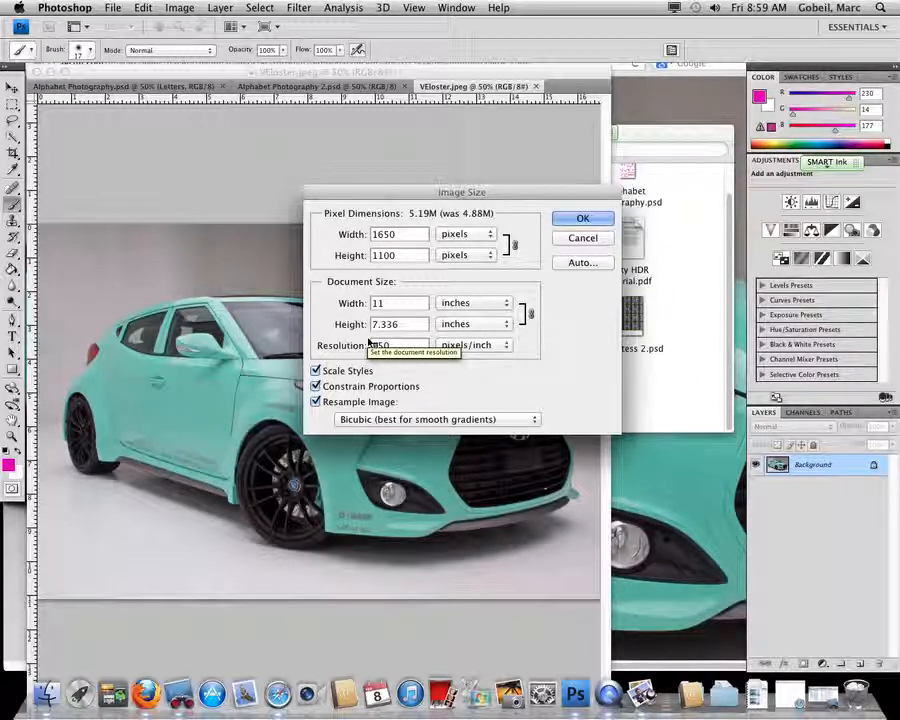
{"action": "key", "text": "Up"}
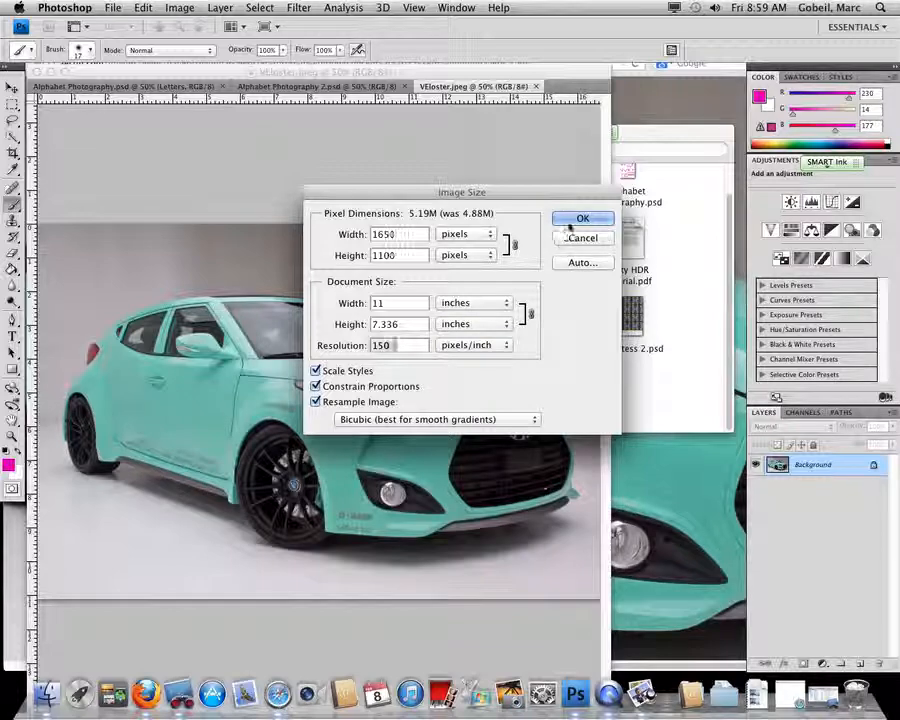
{"action": "left_click", "coordinate": [580, 219]}
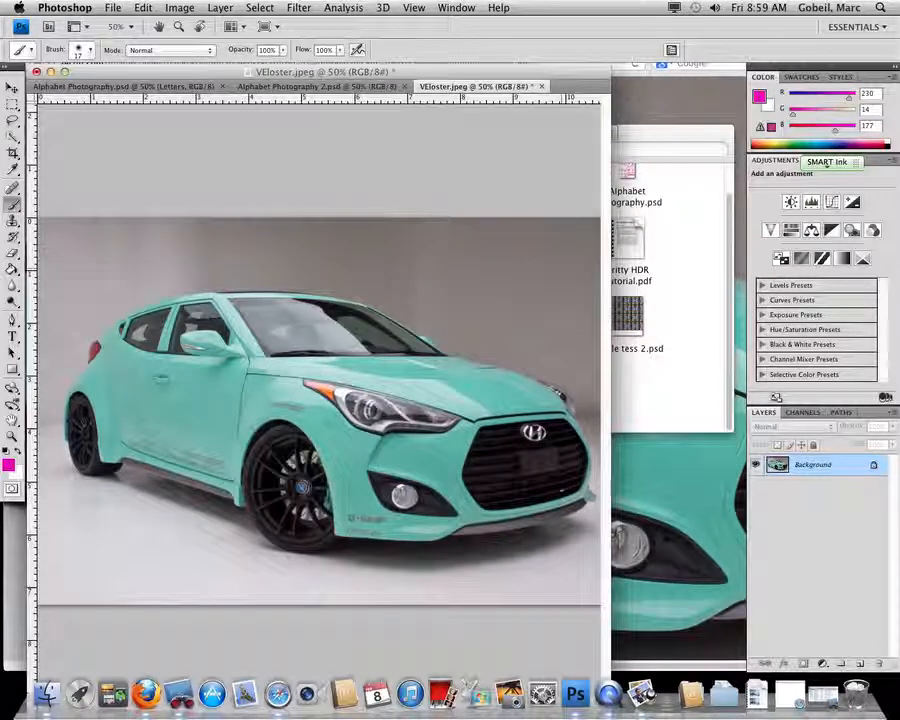
Examine the resized car image at several magnifications, ending at 66.7%
{"action": "key", "text": "super+minus"}
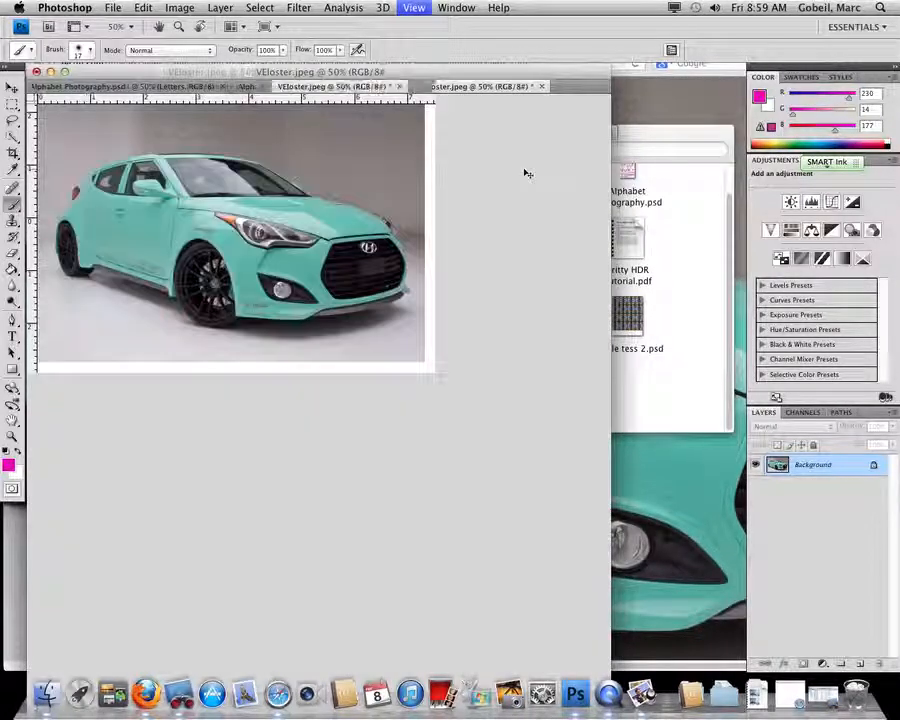
{"action": "key", "text": "super+minus"}
{"action": "key", "text": "super+minus"}
{"action": "key", "text": "super+minus"}
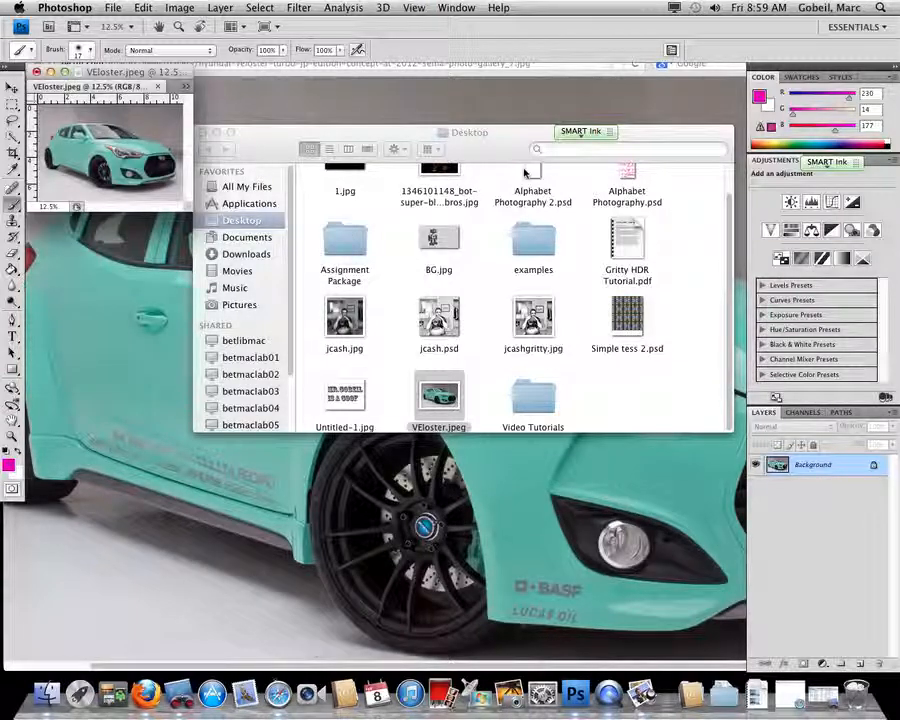
{"action": "key", "text": "super+plus"}
{"action": "key", "text": "super+plus"}
{"action": "key", "text": "super+plus"}
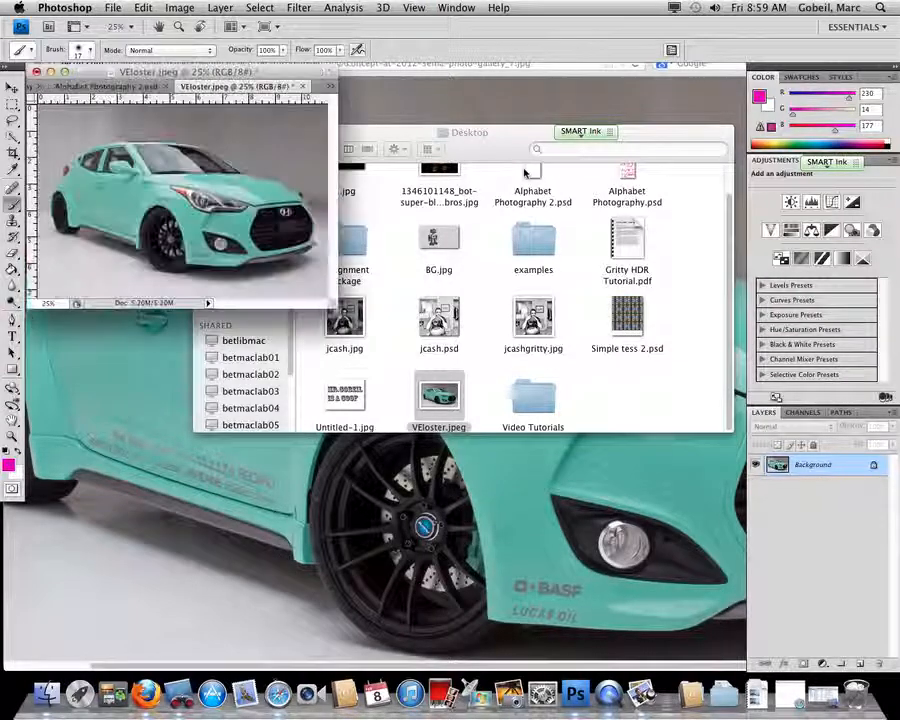
{"action": "key", "text": "super+plus"}
{"action": "key", "text": "super+plus"}
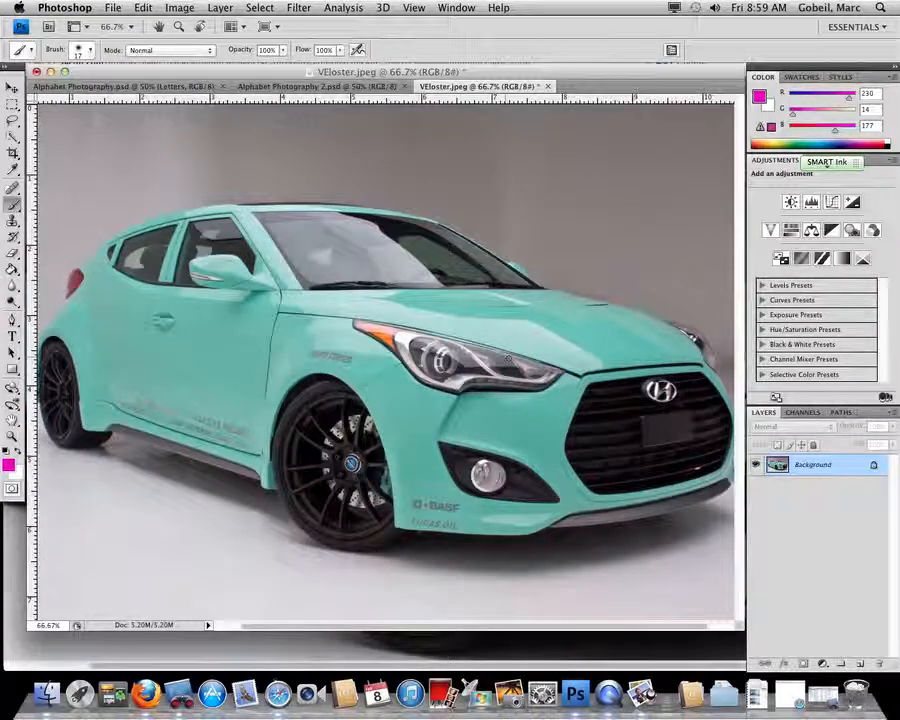
Open Colorization Tutorial small.pdf from the Downloads stack and read its introduction, Step 1 and the start of Step 2
{"action": "left_click", "coordinate": [757, 693]}
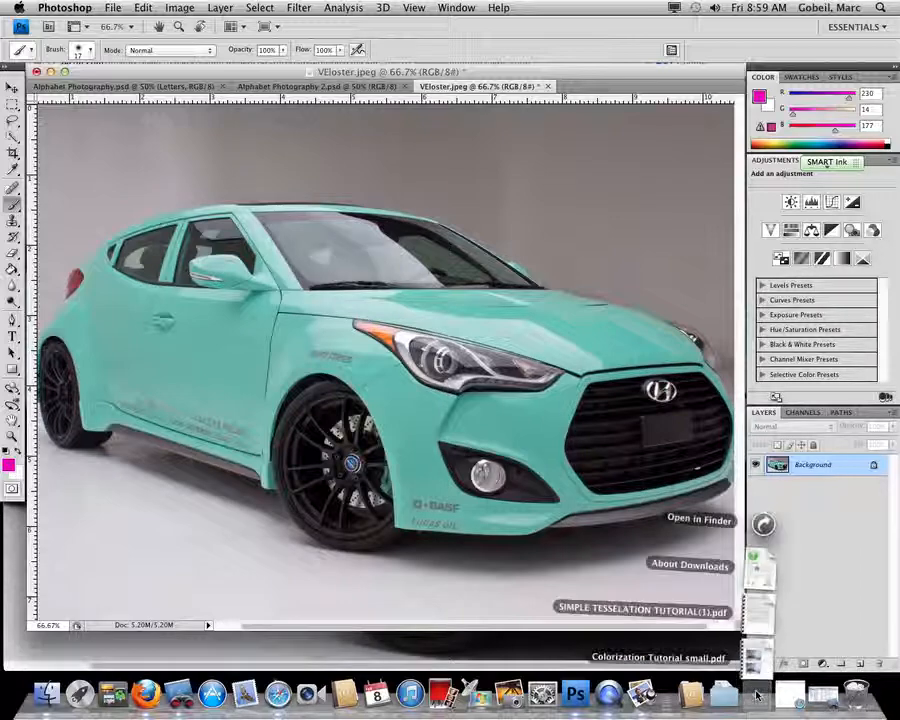
{"action": "left_click", "coordinate": [760, 653]}
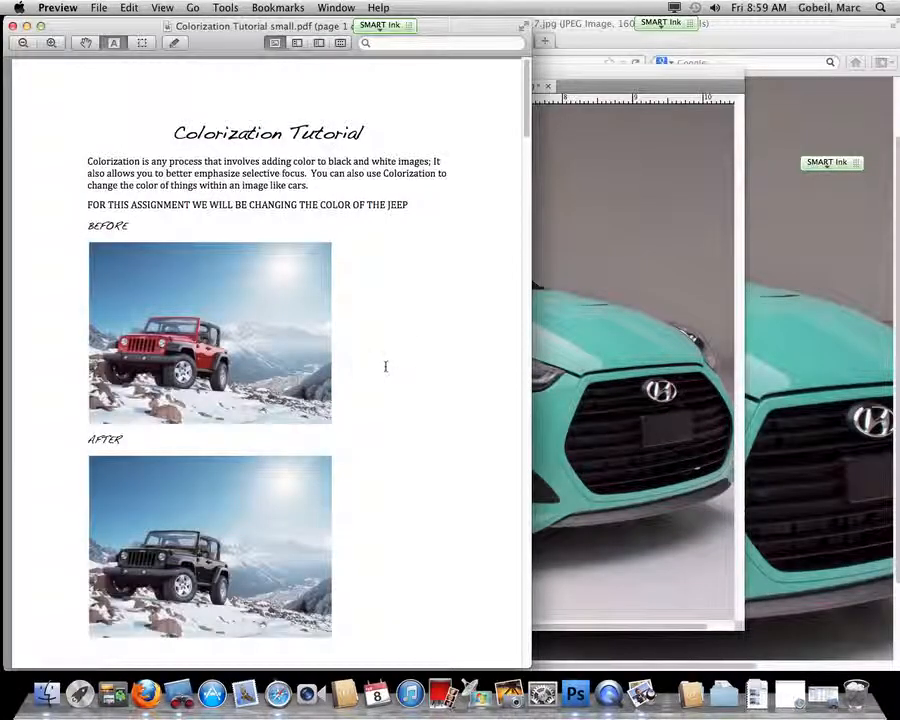
{"action": "scroll", "coordinate": [399, 368], "scroll_direction": "down", "scroll_amount": 5}
{"action": "scroll", "coordinate": [399, 368], "scroll_direction": "down", "scroll_amount": 4}
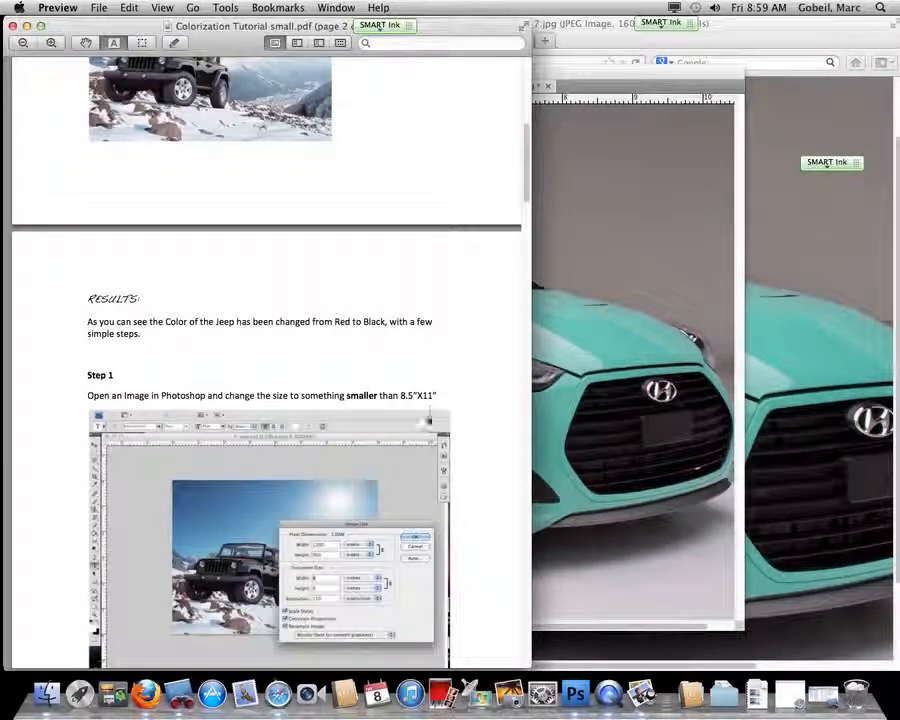
{"action": "scroll", "coordinate": [430, 410], "scroll_direction": "down", "scroll_amount": 10}
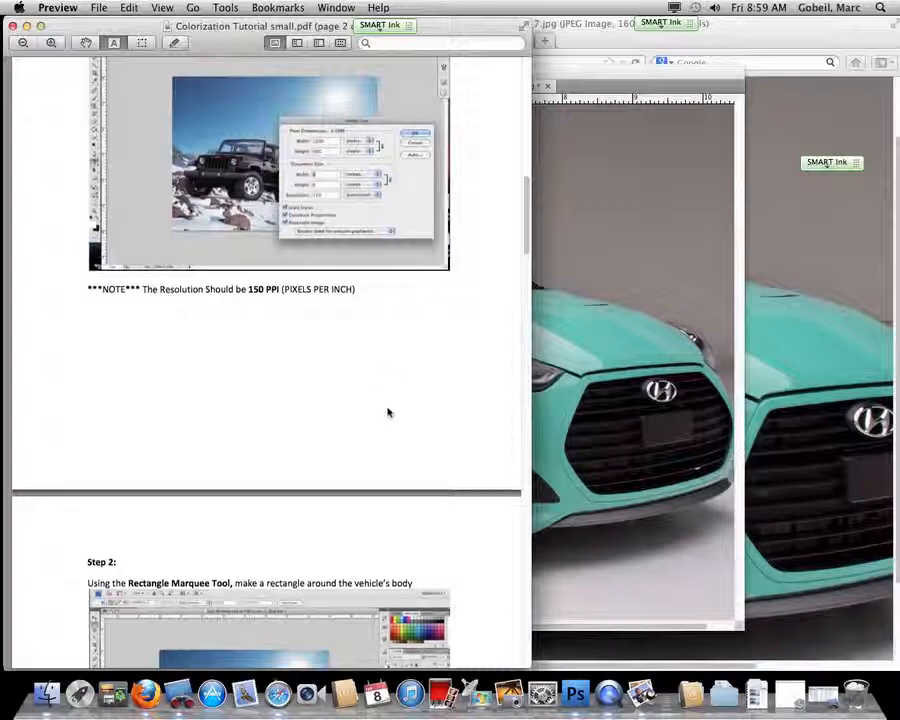
{"action": "scroll", "coordinate": [395, 400], "scroll_direction": "down", "scroll_amount": 8}
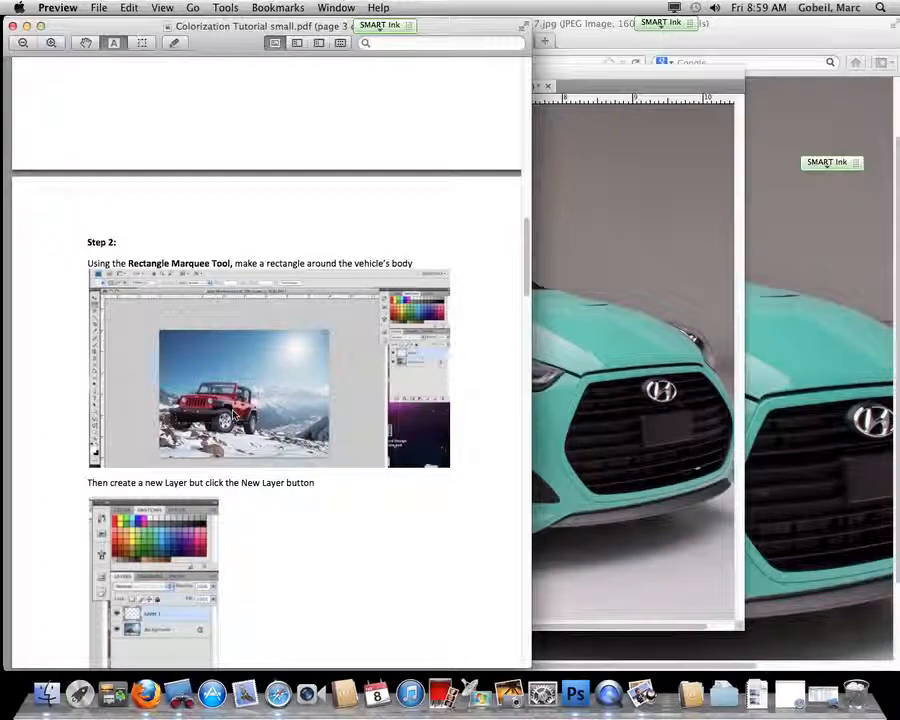
Switch back to Photoshop and draw a rectangular marquee selection around the whole car body
{"action": "left_click", "coordinate": [569, 245]}
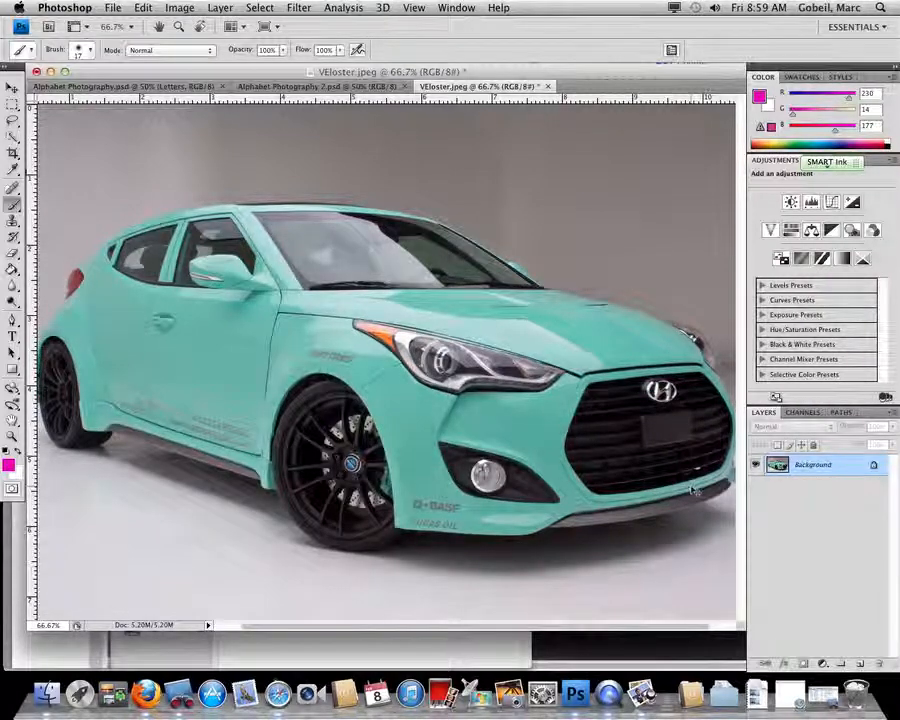
{"action": "key", "text": "super+minus"}
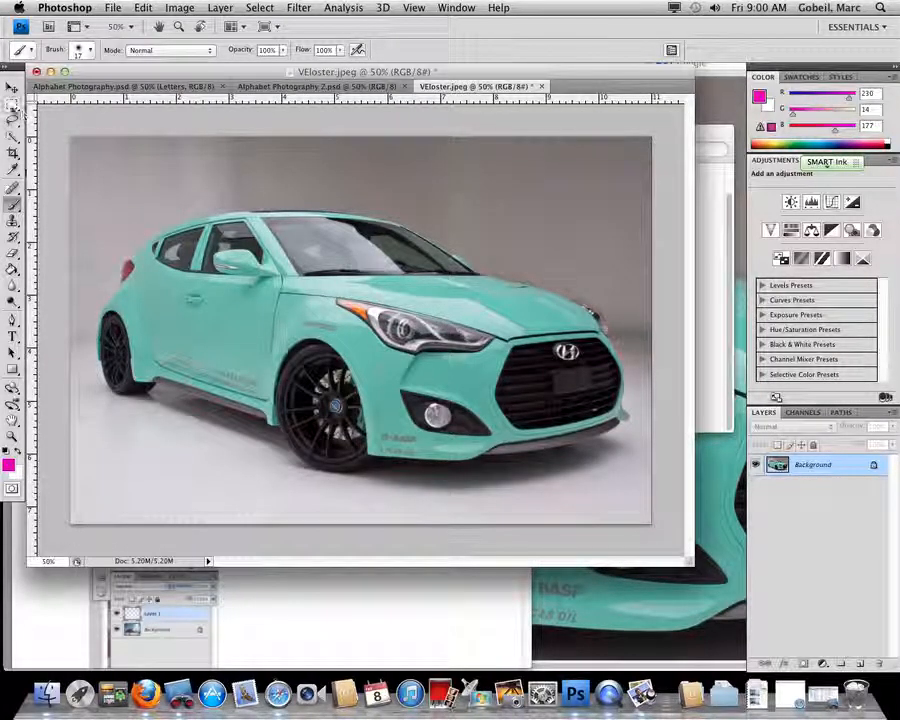
{"action": "left_click", "coordinate": [12, 105]}
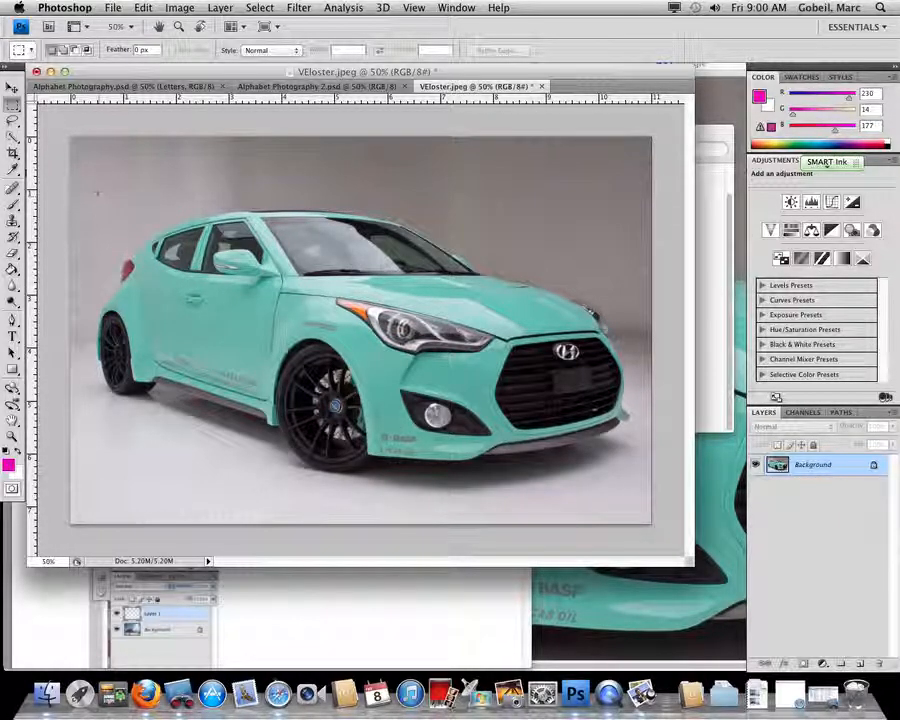
{"action": "left_click_drag", "start_coordinate": [90, 190], "coordinate": [638, 467]}
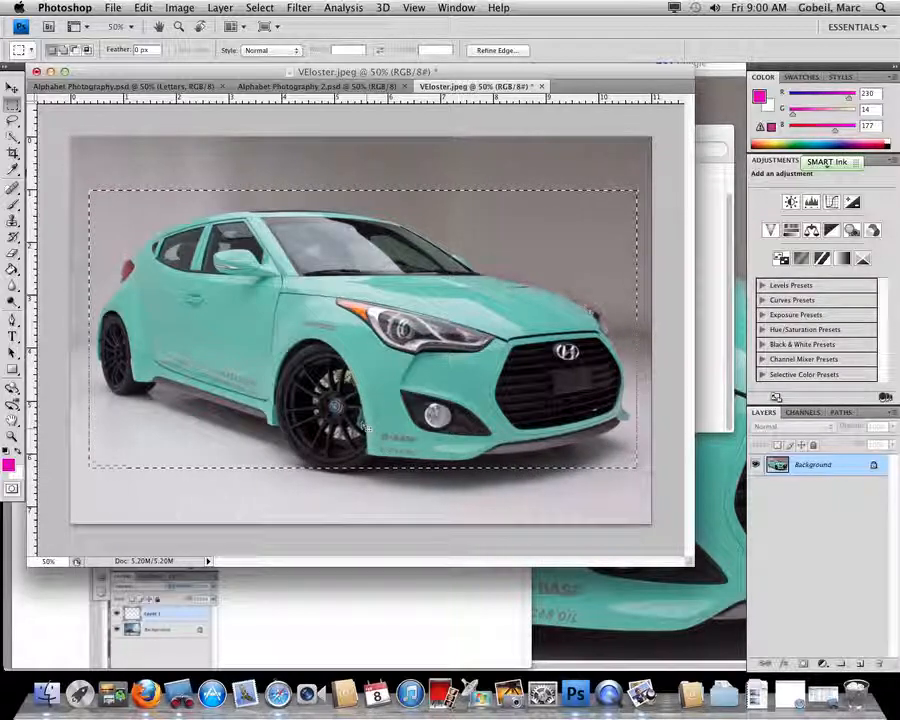
Read the PDF tutorial's instructions on creating a new layer and on Step 3, coloring the layer
{"action": "left_click", "coordinate": [327, 613]}
{"action": "left_click_drag", "start_coordinate": [86, 482], "coordinate": [316, 482]}
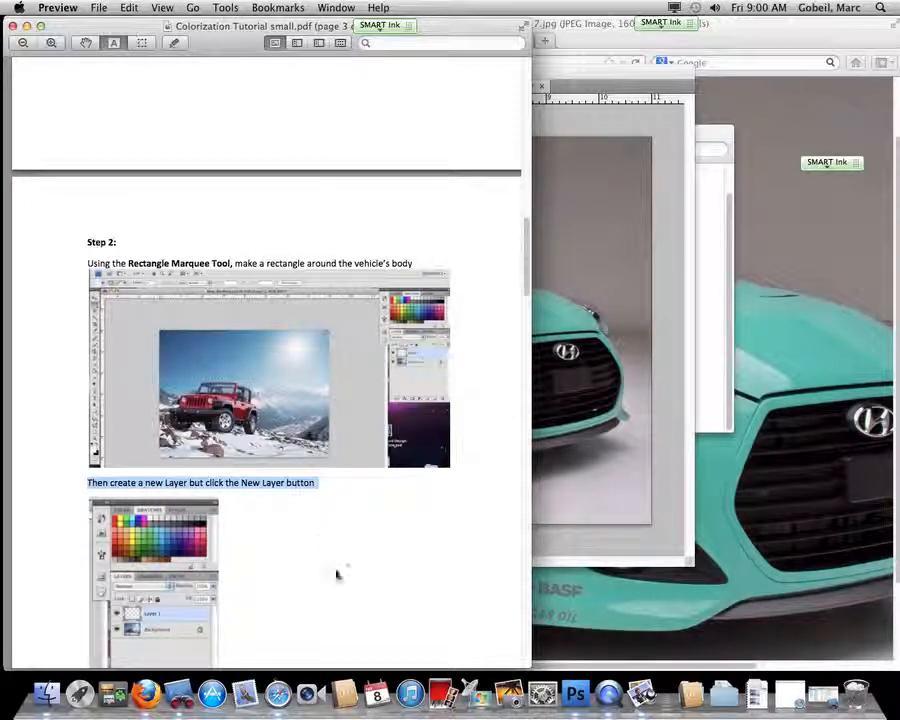
{"action": "scroll", "coordinate": [348, 589], "scroll_direction": "down", "scroll_amount": 3}
{"action": "scroll", "coordinate": [324, 540], "scroll_direction": "down", "scroll_amount": 10}
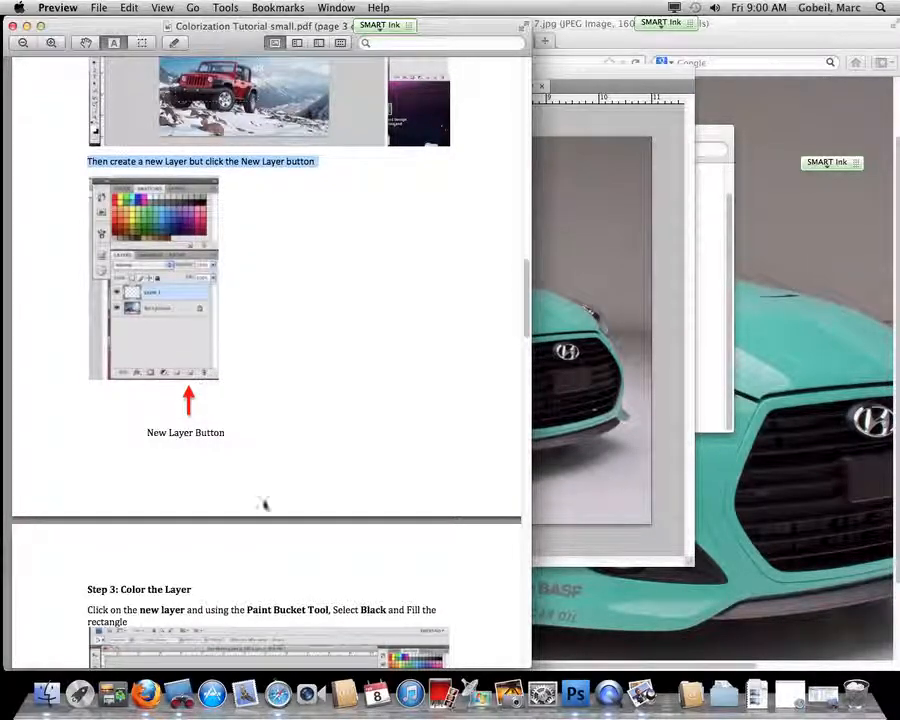
{"action": "scroll", "coordinate": [303, 549], "scroll_direction": "down", "scroll_amount": 10}
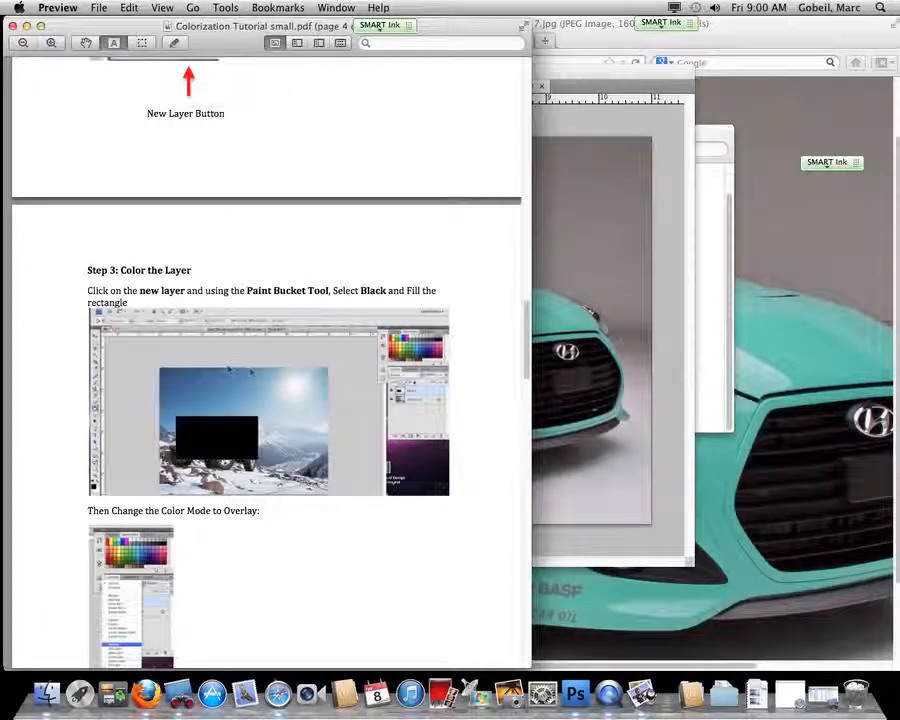
{"action": "scroll", "coordinate": [266, 400], "scroll_direction": "down", "scroll_amount": 1}
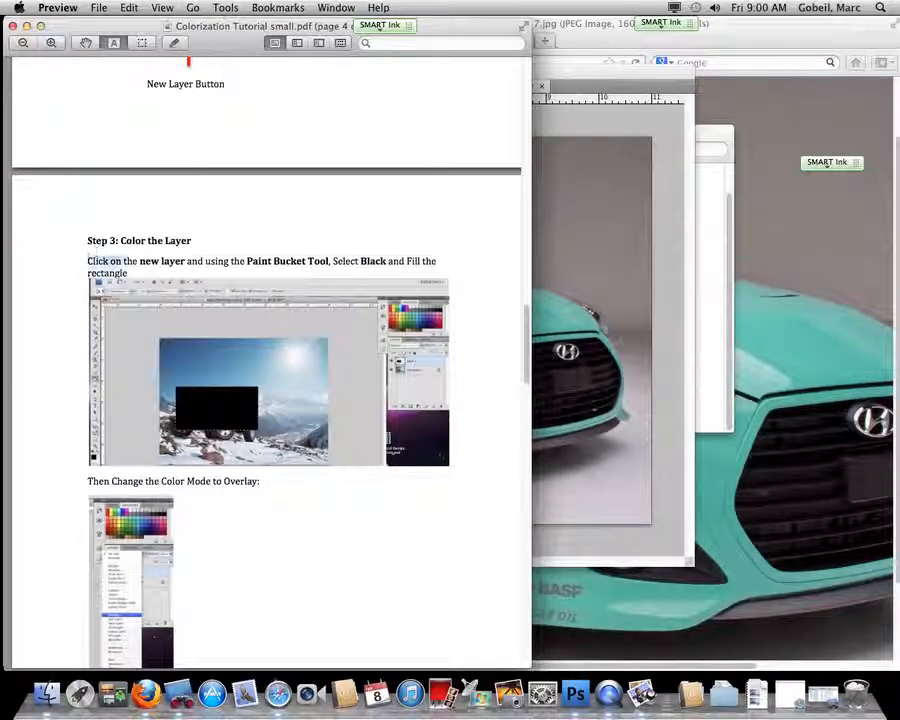
{"action": "left_click_drag", "start_coordinate": [87, 261], "coordinate": [168, 277]}
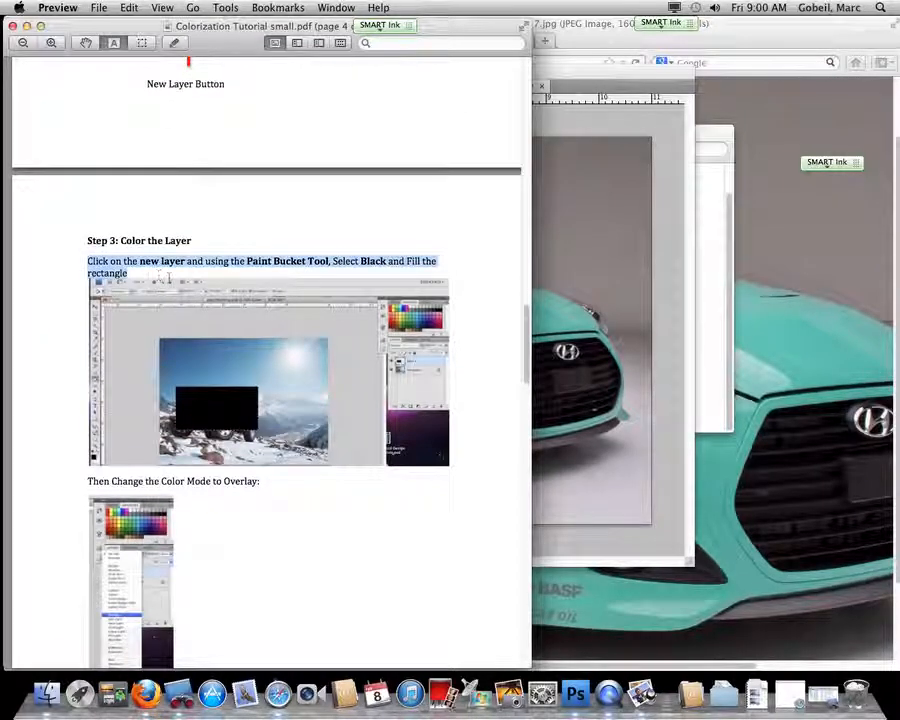
Return to Photoshop and create a new layer above the Background, keeping the marquee selection
{"action": "left_click", "coordinate": [659, 307]}
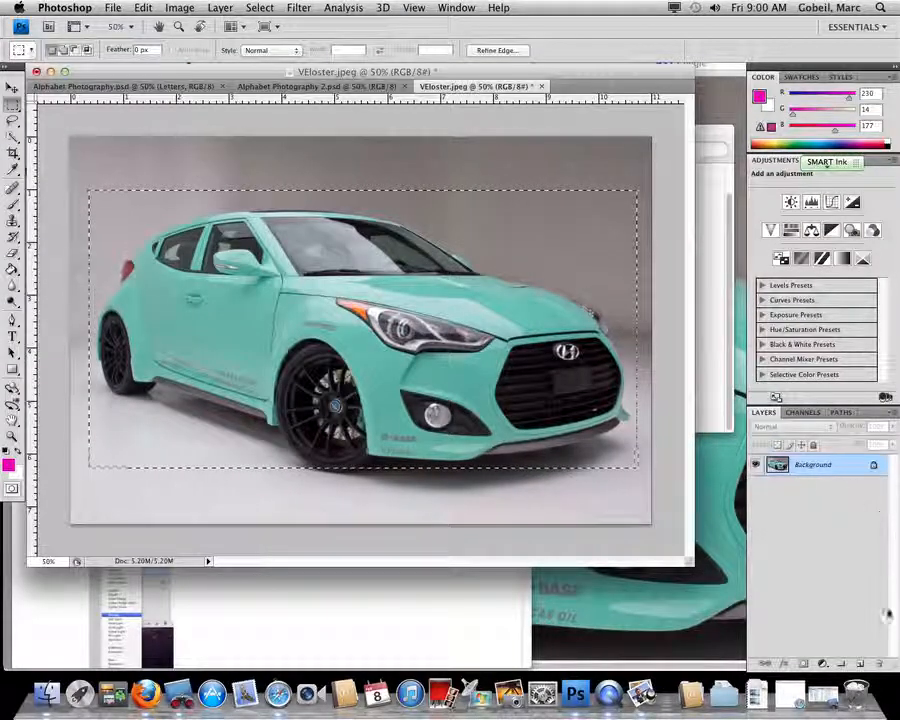
{"action": "left_click", "coordinate": [861, 666]}
{"action": "double_click", "coordinate": [807, 466]}
{"action": "key", "text": "Return"}
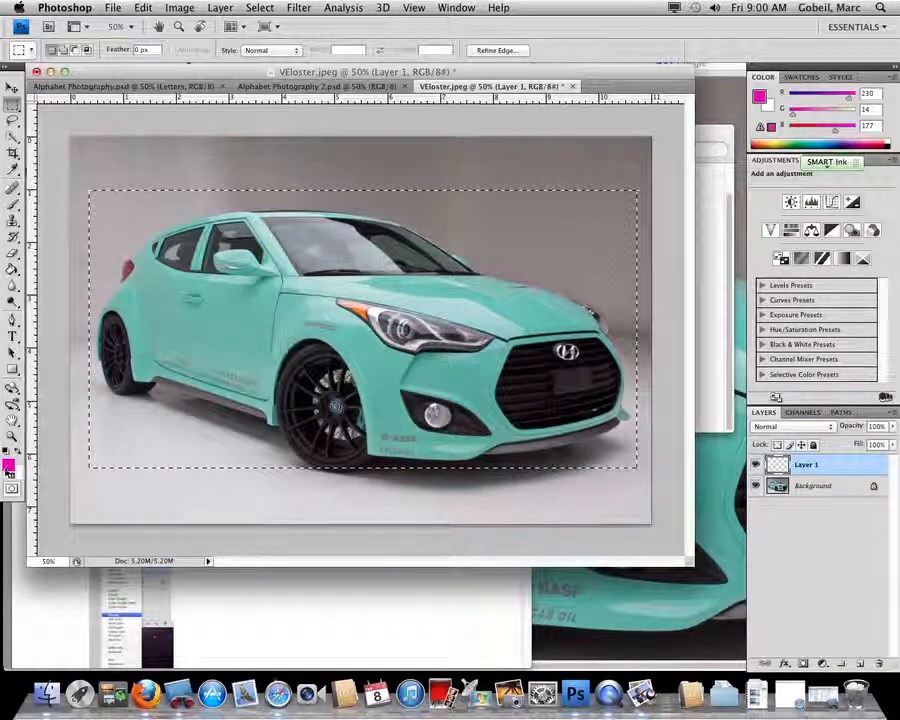
Reset the foreground color to black and fill the rectangular selection on Layer 1 with the Paint Bucket Tool
{"action": "key", "text": "d"}
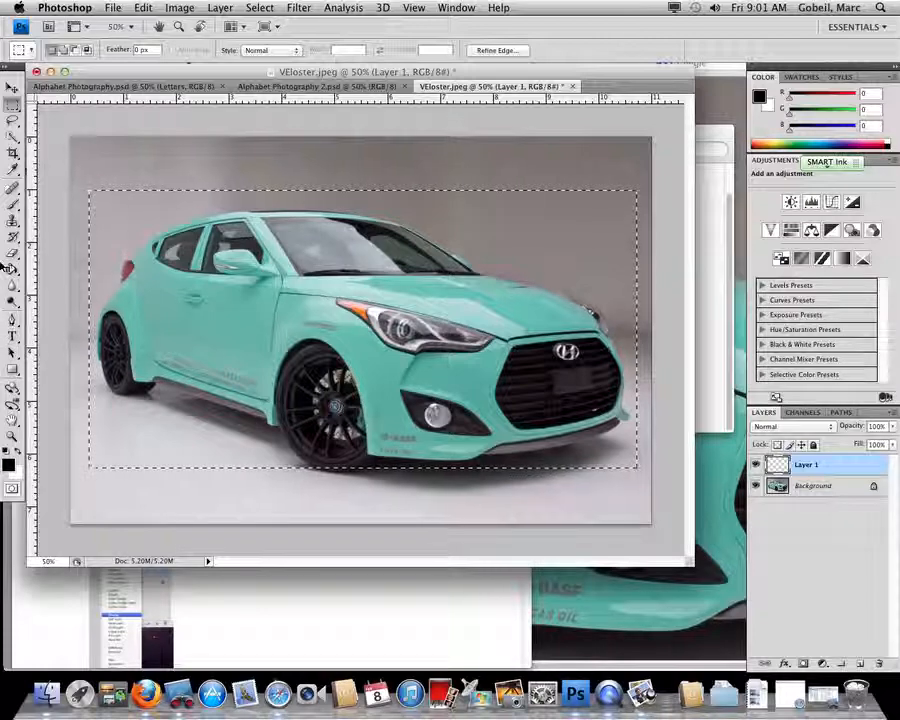
{"action": "left_click_drag", "start_coordinate": [12, 270], "coordinate": [50, 266]}
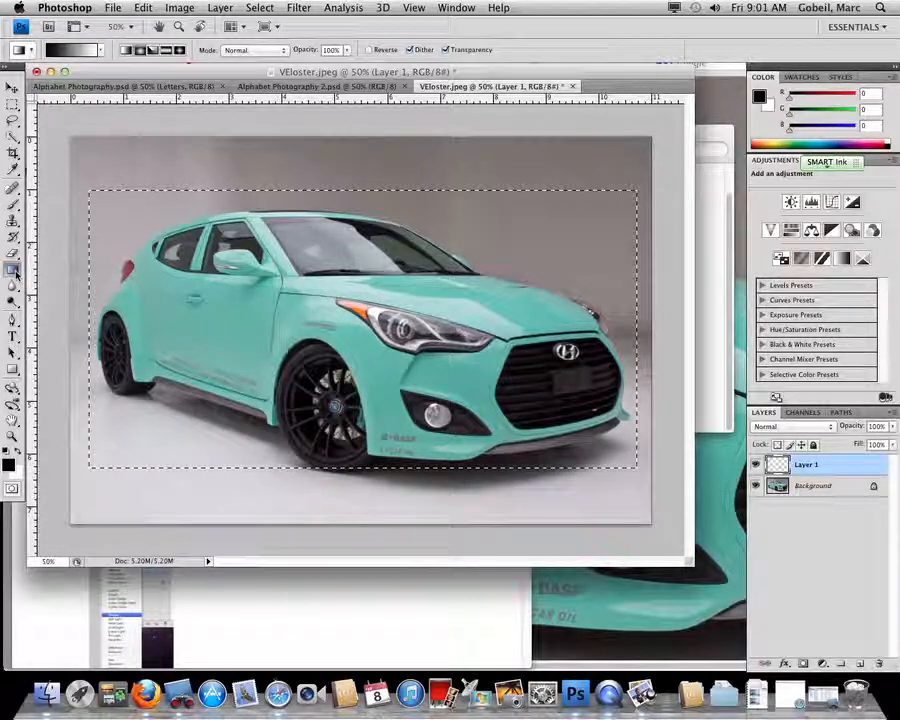
{"action": "left_click", "coordinate": [17, 273]}
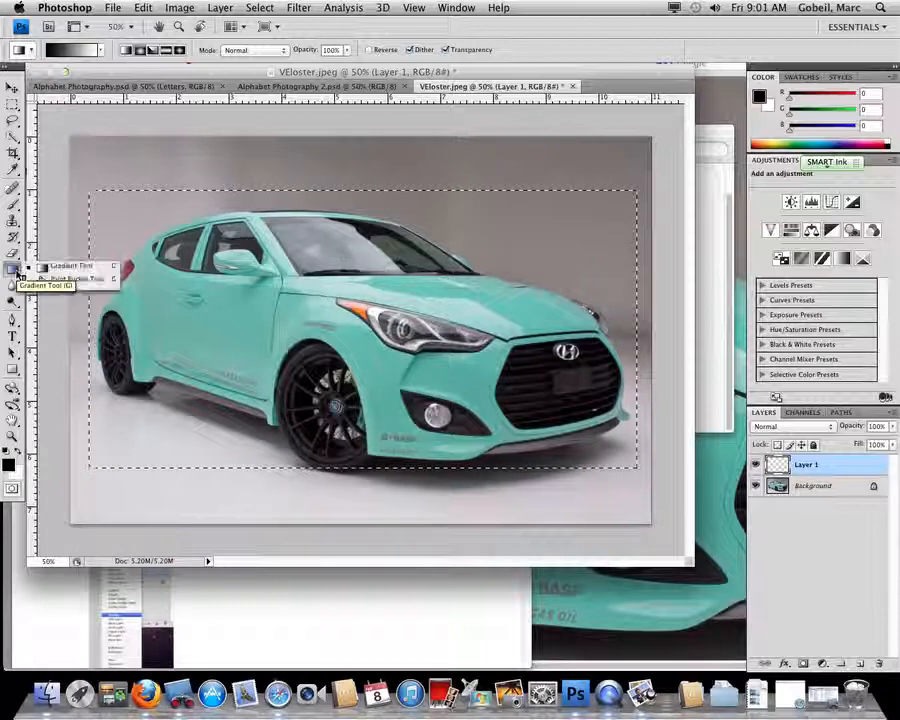
{"action": "left_click", "coordinate": [72, 279]}
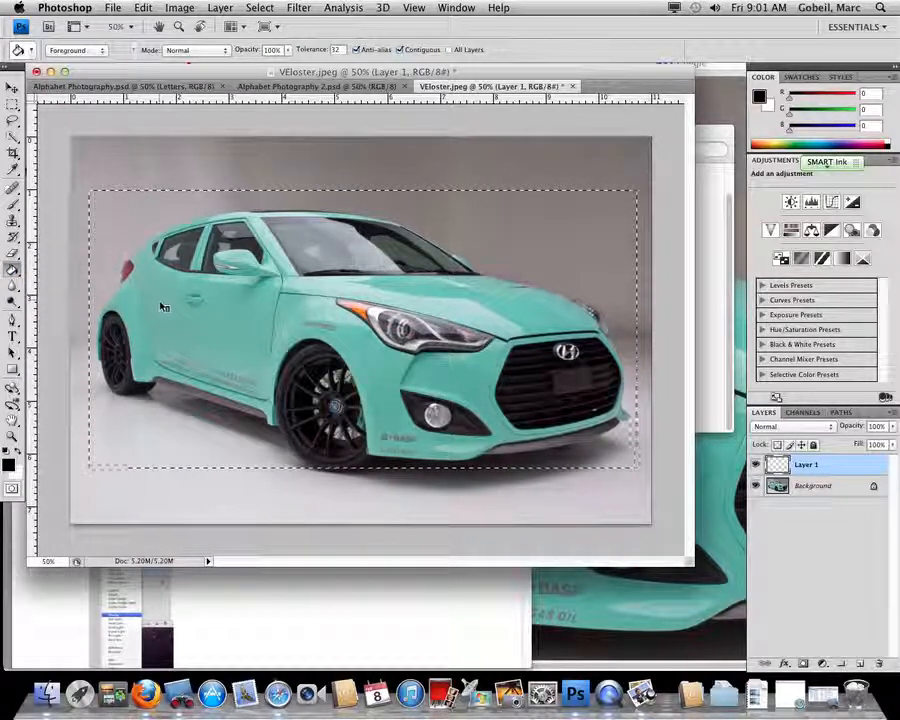
{"action": "left_click", "coordinate": [315, 329]}
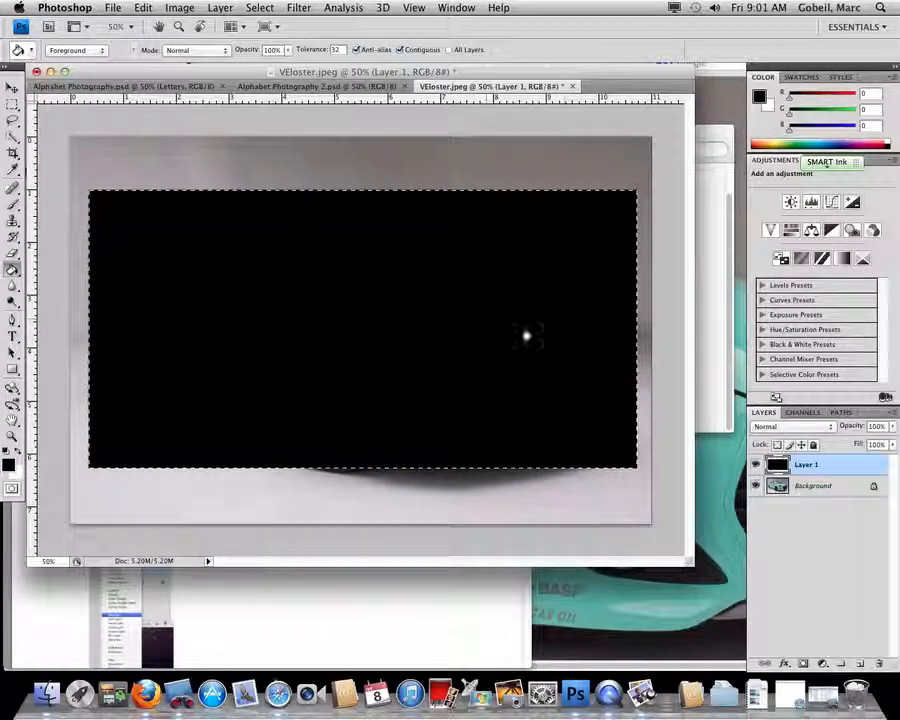
Read the PDF tutorial's instruction on the Overlay color mode and its tip about layer opacity
{"action": "left_click", "coordinate": [415, 604]}
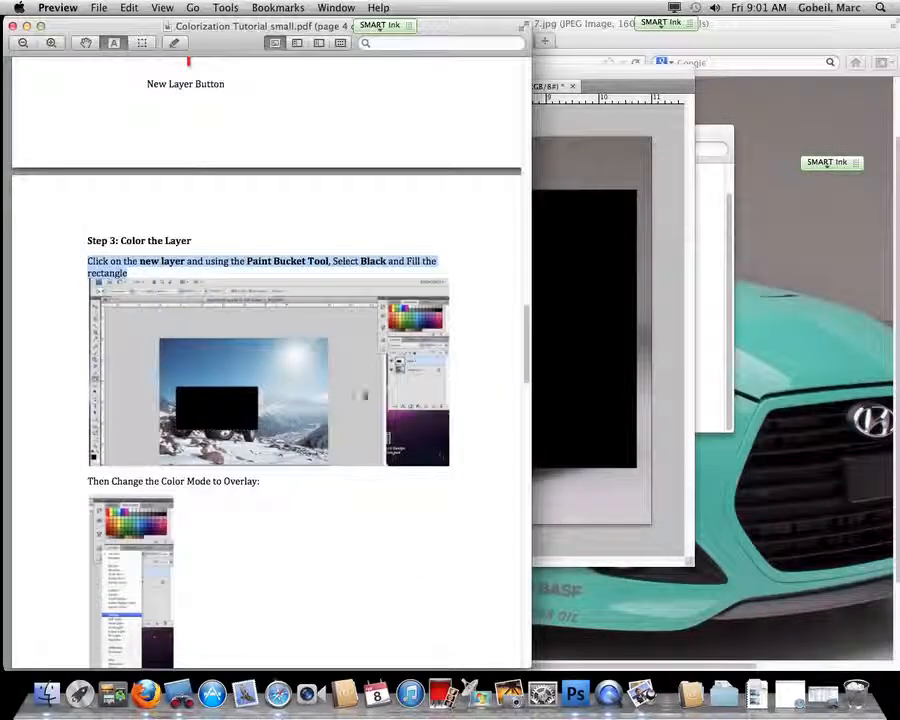
{"action": "scroll", "coordinate": [366, 400], "scroll_direction": "down", "scroll_amount": 10}
{"action": "scroll", "coordinate": [363, 421], "scroll_direction": "up", "scroll_amount": 2}
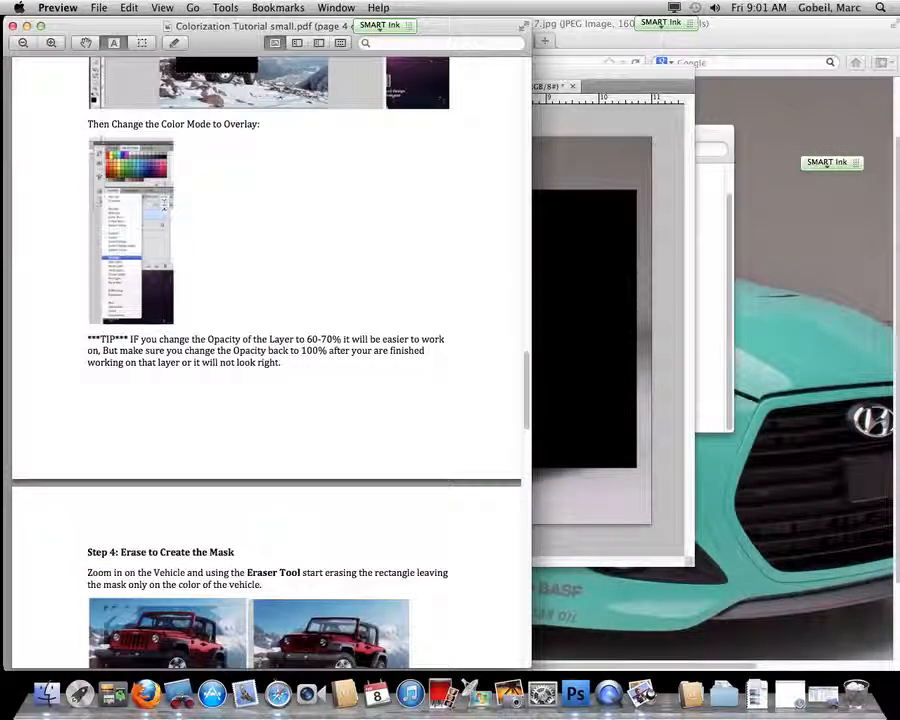
{"action": "right_click", "coordinate": [87, 121]}
{"action": "left_click", "coordinate": [272, 124]}
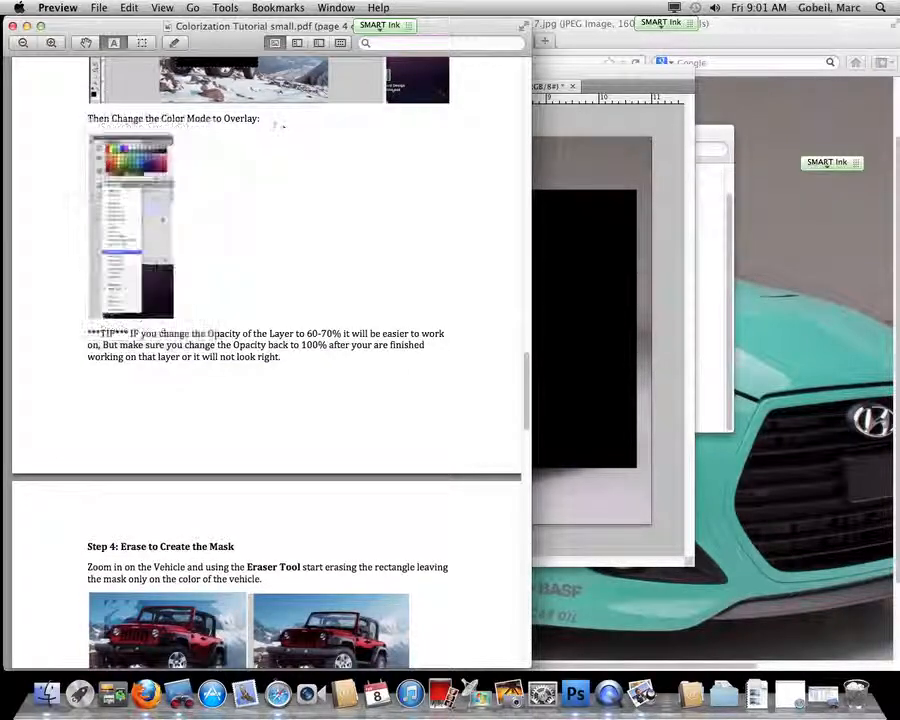
Switch back to Photoshop and set the black layer's blending mode to Overlay
{"action": "left_click", "coordinate": [600, 140]}
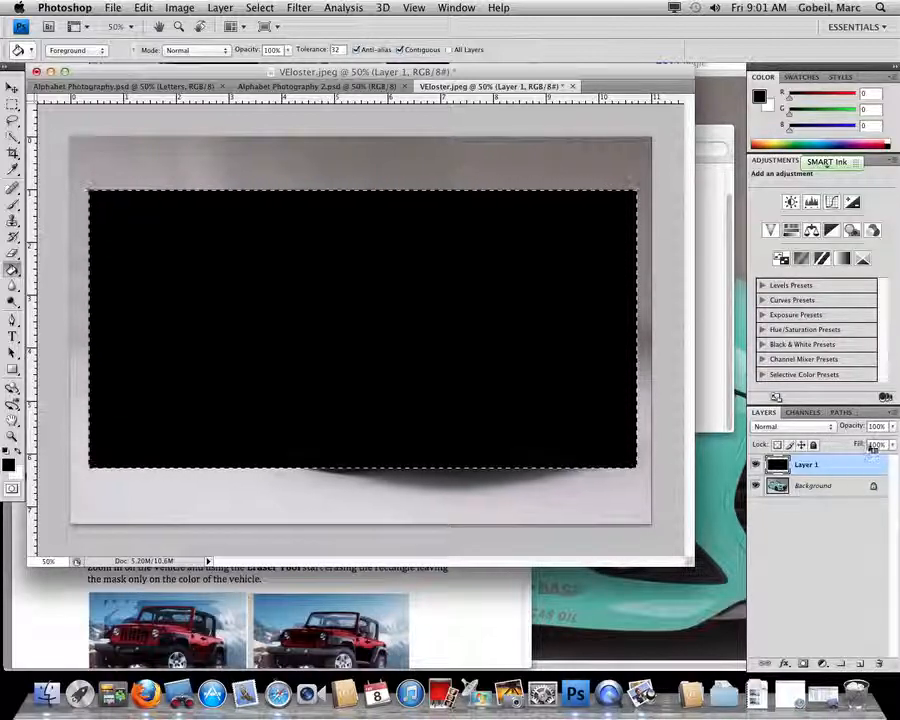
{"action": "left_click", "coordinate": [829, 427]}
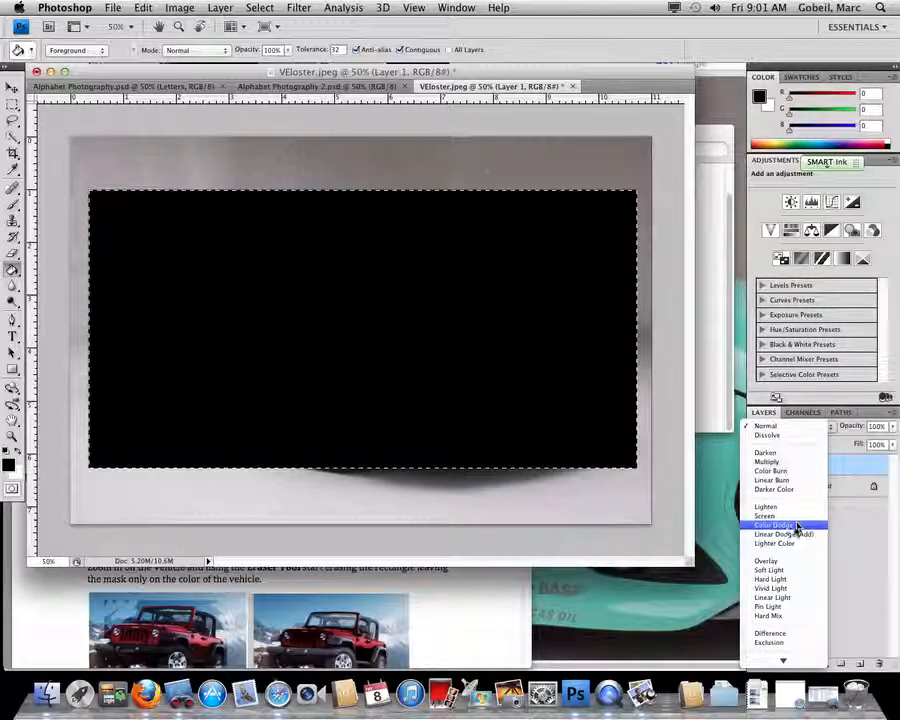
{"action": "key", "text": "Escape"}
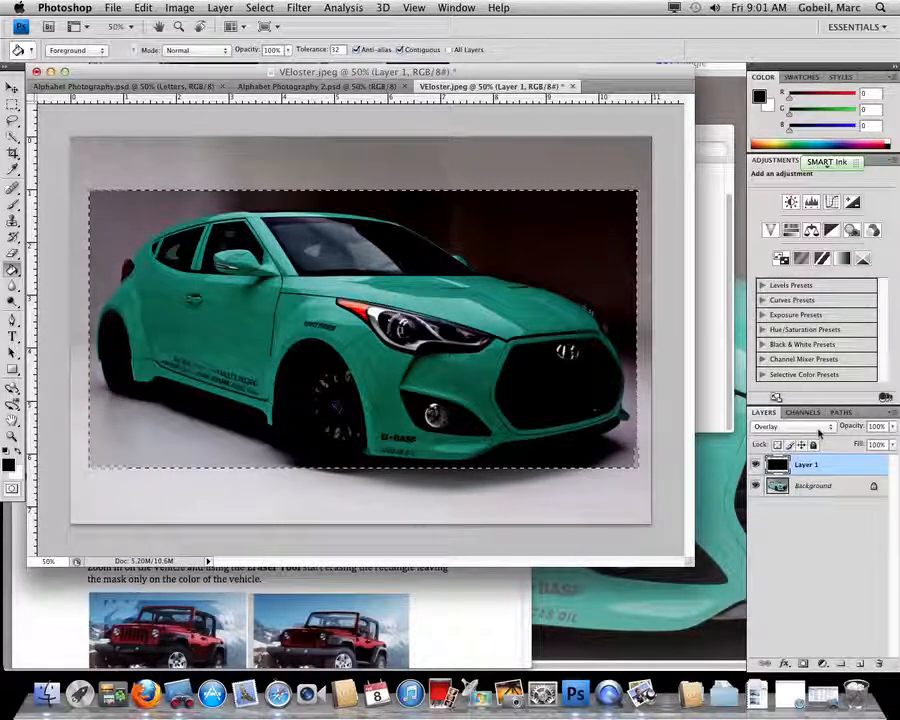
Return Layer 1 to the Normal blending mode and set its opacity to 55%
{"action": "left_click", "coordinate": [830, 428]}
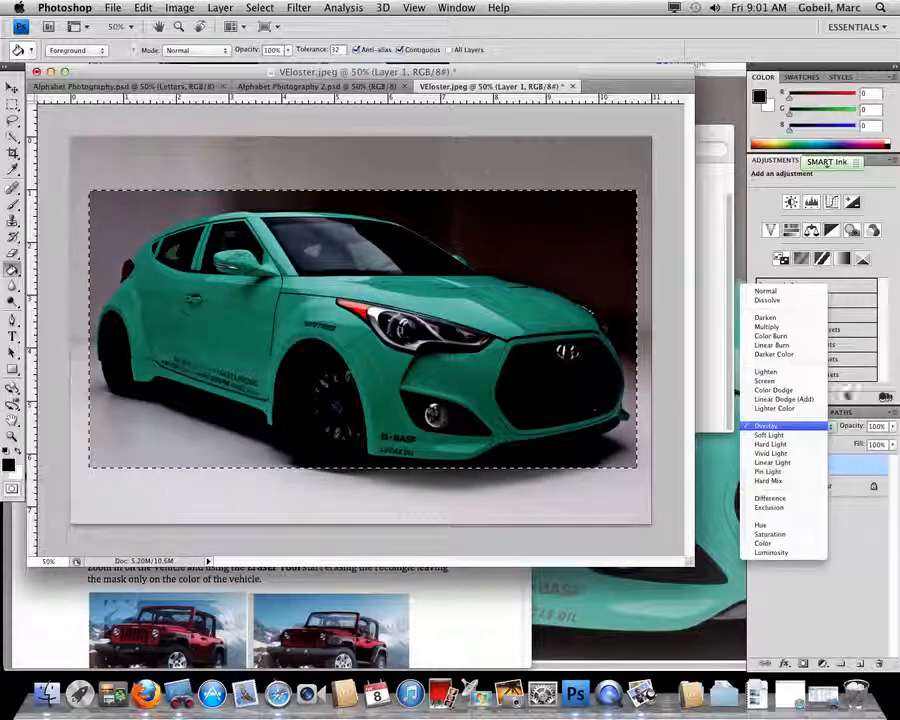
{"action": "left_click", "coordinate": [779, 291]}
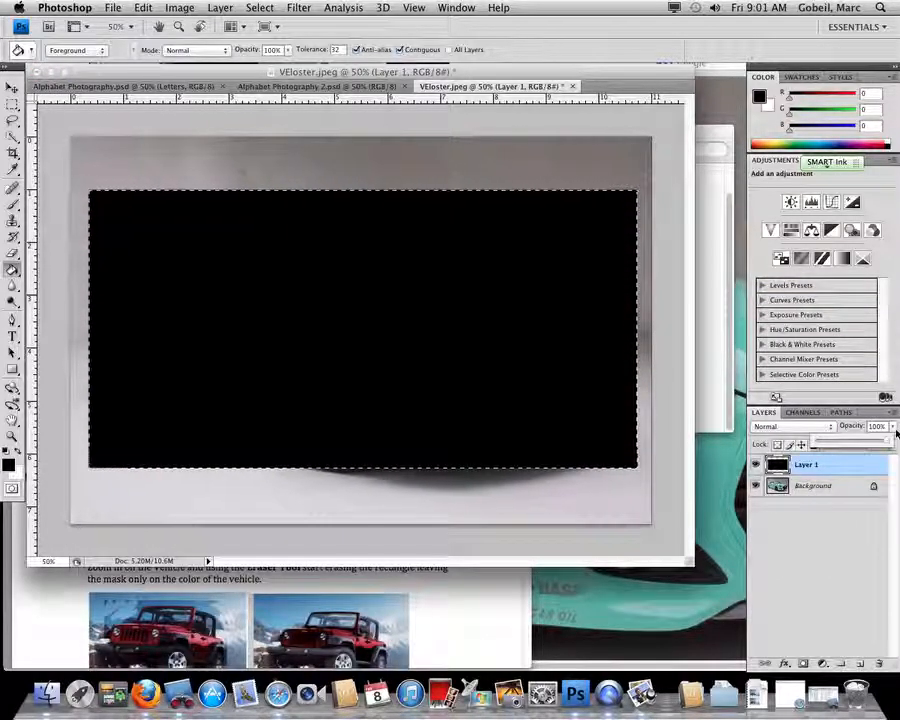
{"action": "left_click_drag", "start_coordinate": [891, 430], "coordinate": [828, 440]}
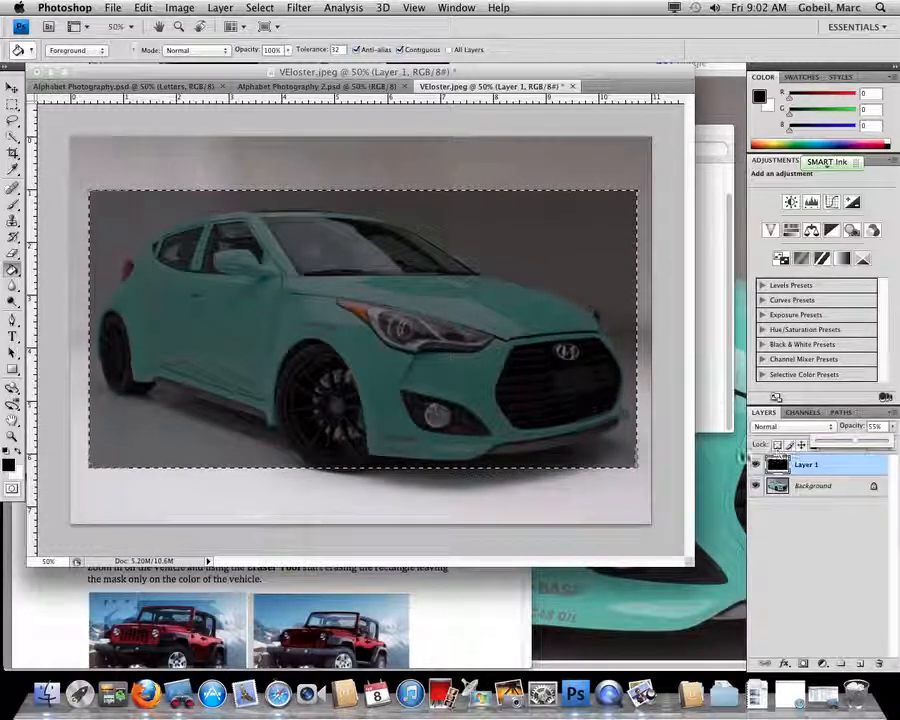
Read the PDF tutorial's Step 4 on erasing to create the mask and using Color mode, and return to Photoshop
{"action": "left_click", "coordinate": [440, 614]}
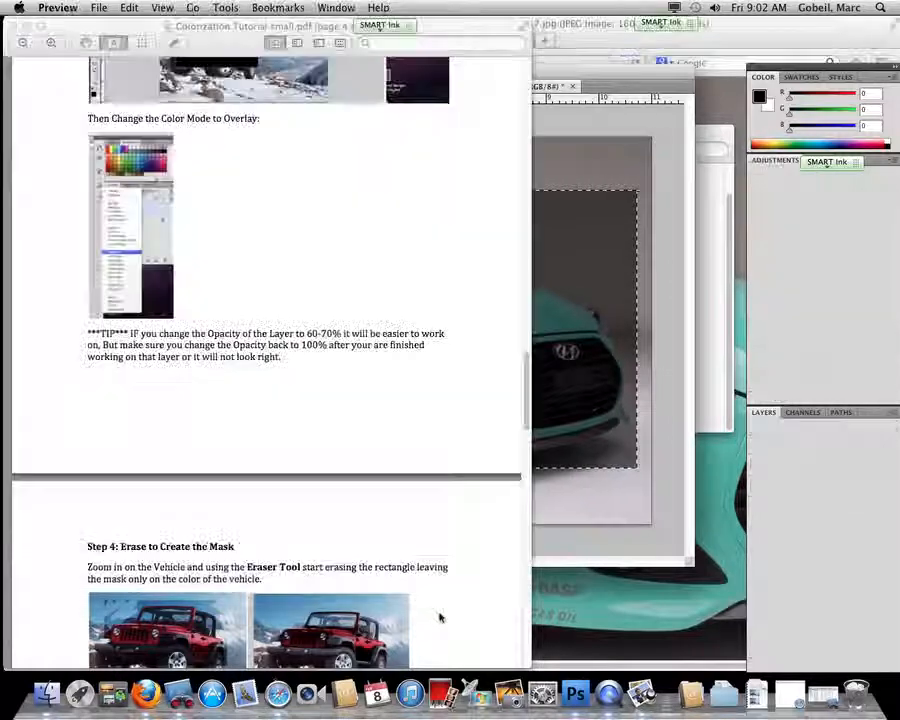
{"action": "scroll", "coordinate": [306, 561], "scroll_direction": "down", "scroll_amount": 5}
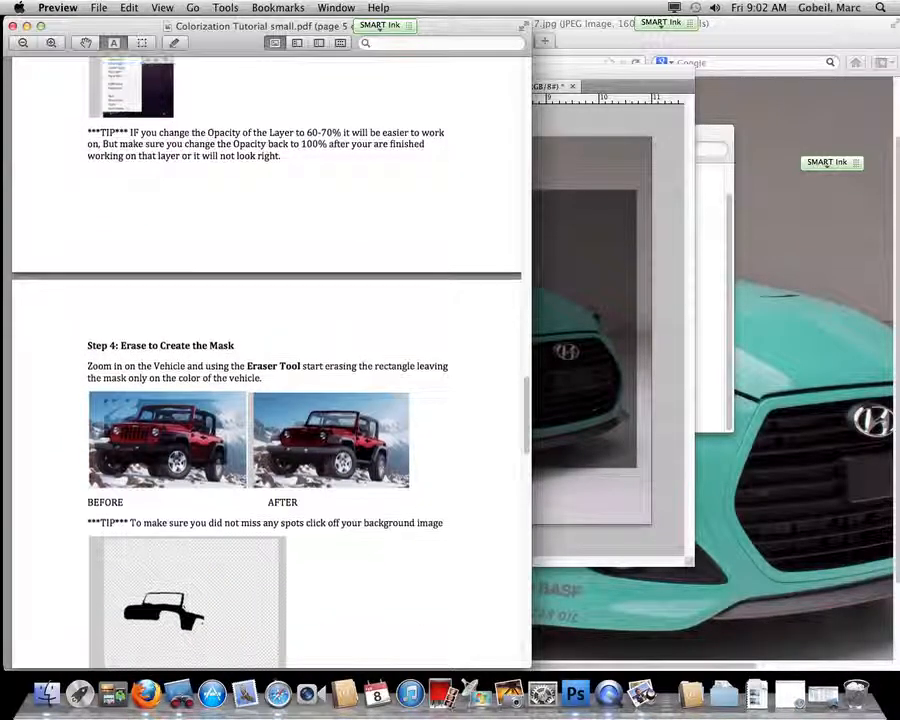
{"action": "mouse_move", "coordinate": [129, 351]}
{"action": "left_mouse_down"}
{"action": "mouse_move", "coordinate": [292, 366]}
{"action": "mouse_move", "coordinate": [262, 378]}
{"action": "left_mouse_up"}
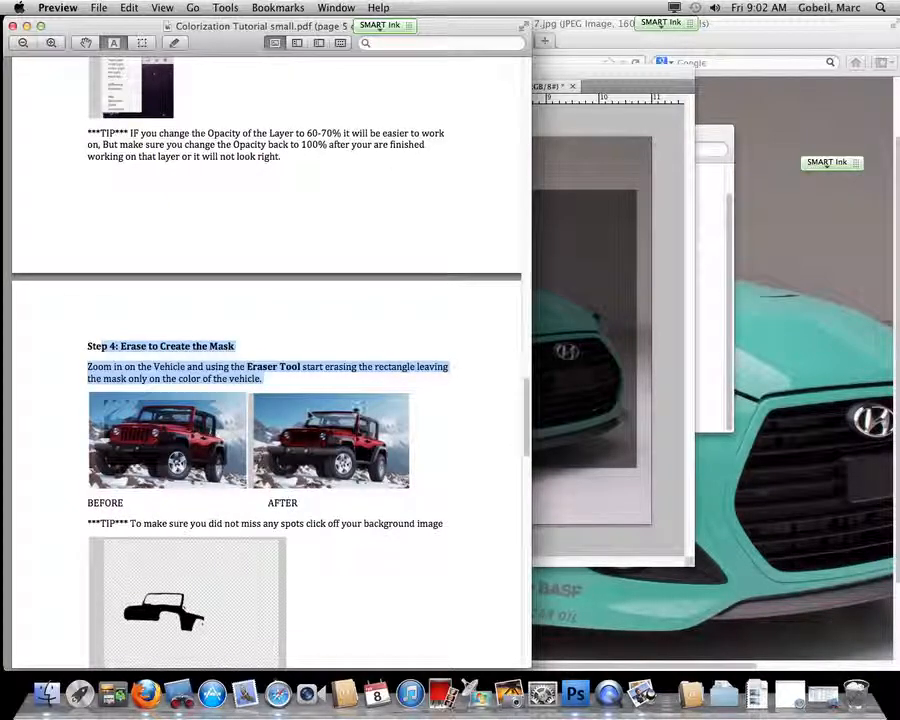
{"action": "scroll", "coordinate": [163, 485], "scroll_direction": "down", "scroll_amount": 5}
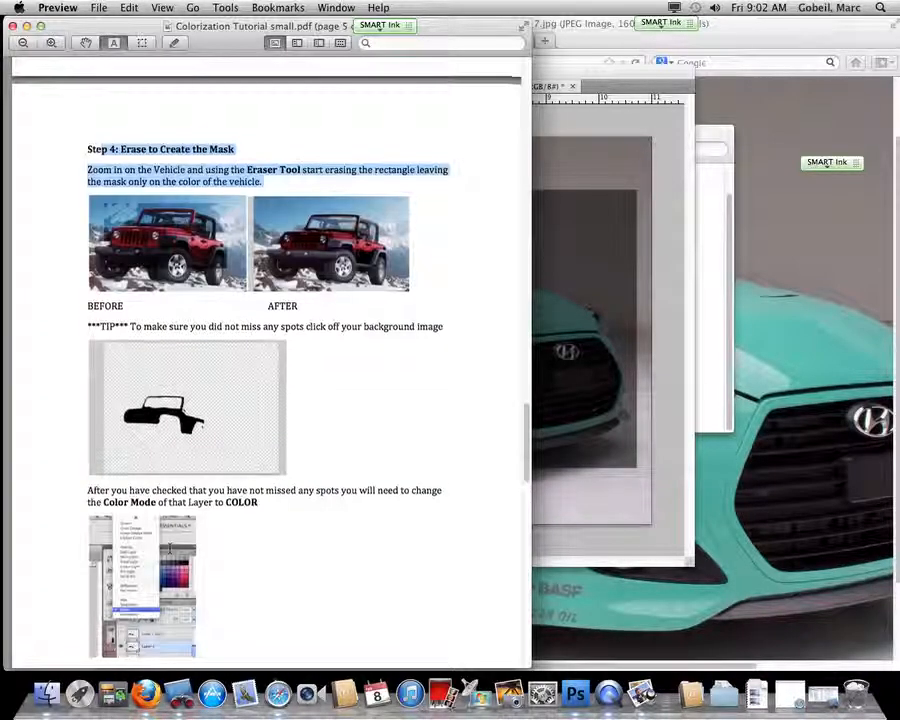
{"action": "left_click", "coordinate": [629, 259]}
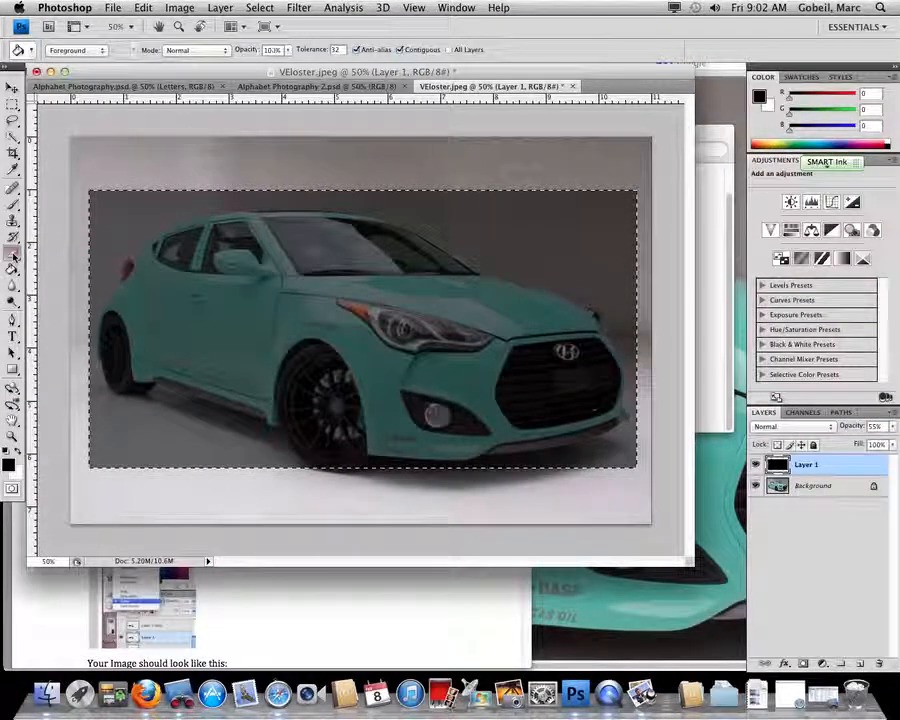
Choose the Eraser tool with a hard 19 px brush and erase a small spot near the black rectangle's upper-left corner
{"action": "left_click", "coordinate": [13, 256]}
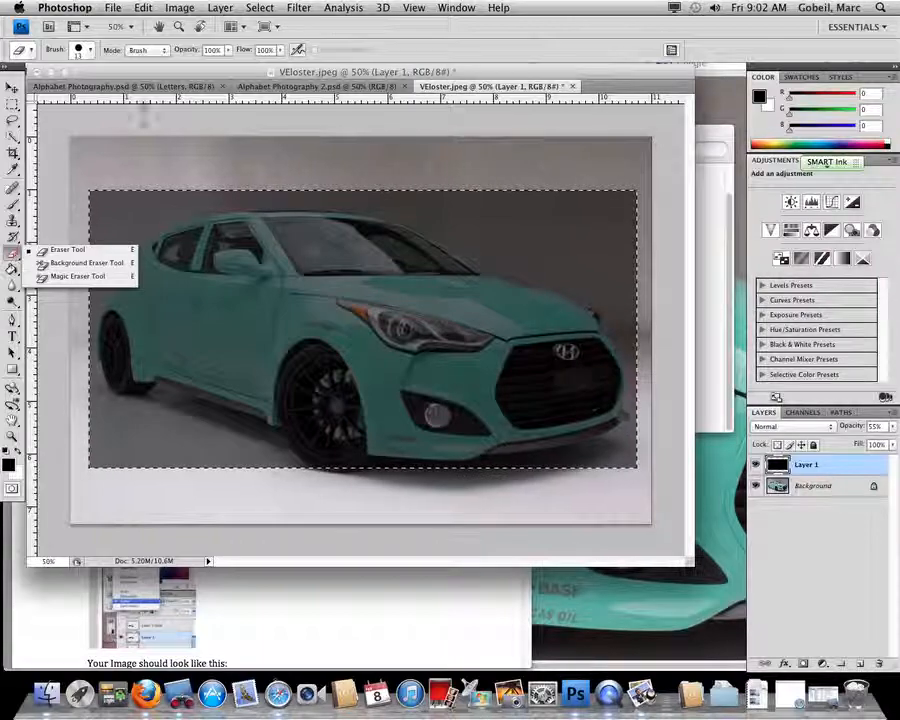
{"action": "left_click", "coordinate": [359, 33]}
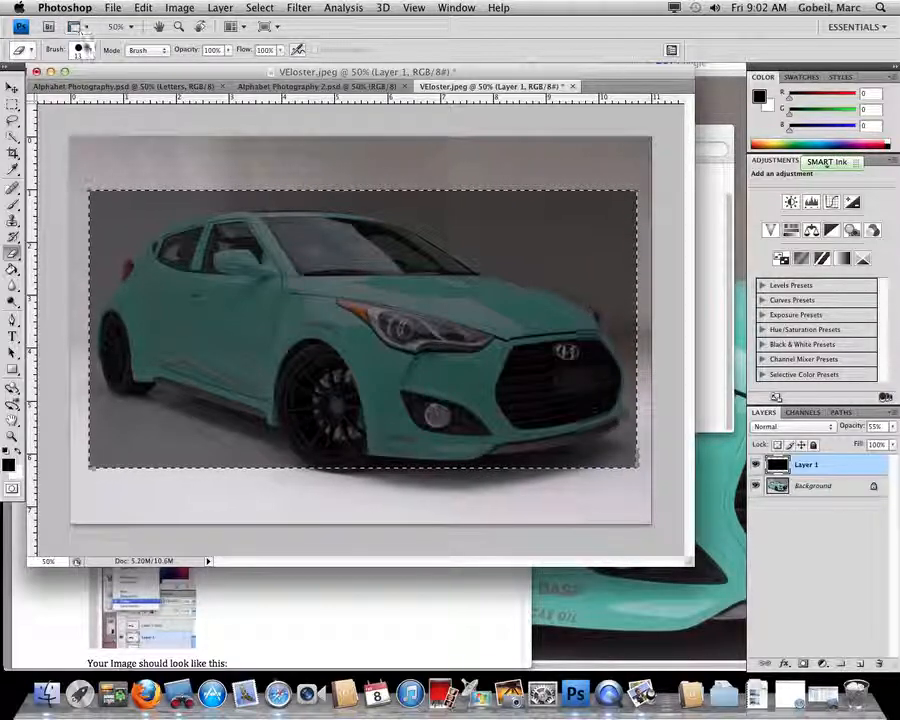
{"action": "left_click", "coordinate": [90, 50]}
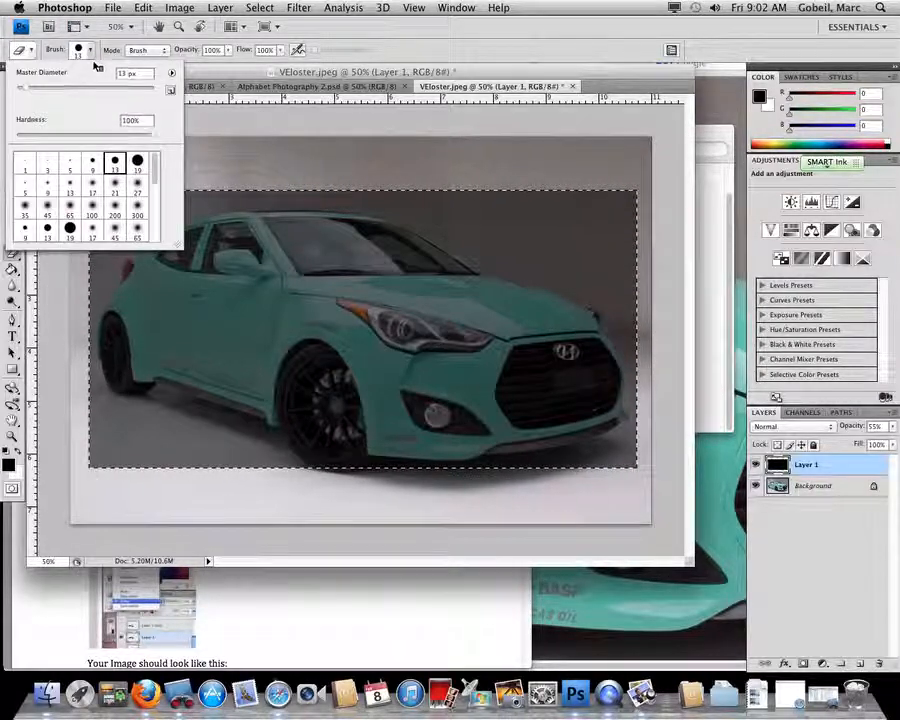
{"action": "left_click", "coordinate": [139, 161]}
{"action": "left_click", "coordinate": [90, 50]}
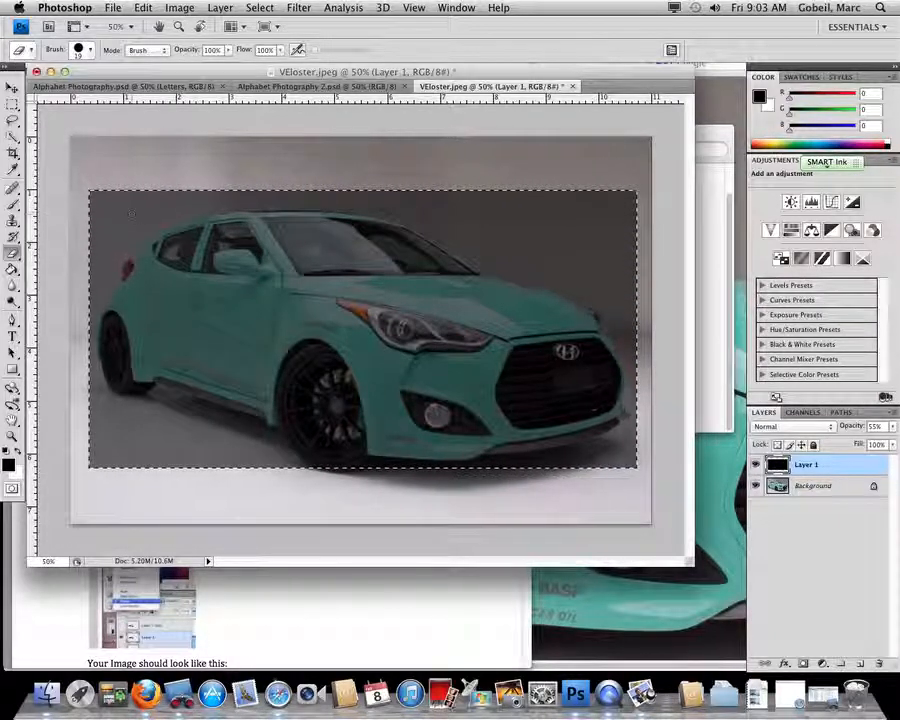
{"action": "left_click_drag", "start_coordinate": [111, 207], "coordinate": [114, 208]}
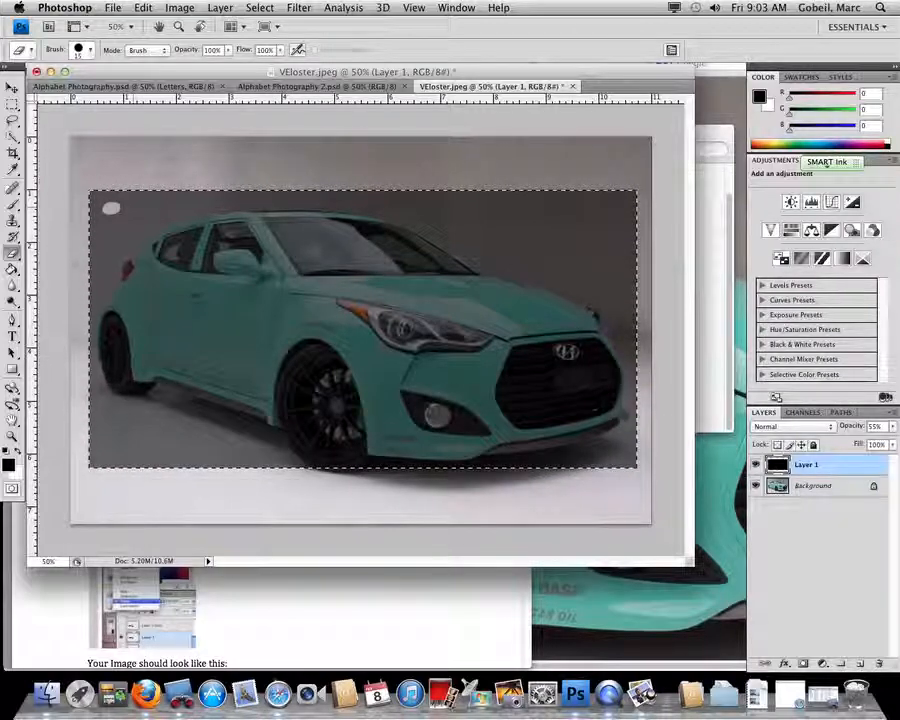
Enlarge the eraser brush and erase the black layer from the background above and behind the car's rear
{"action": "key", "text": "bracketright"}
{"action": "key", "text": "bracketright"}
{"action": "key", "text": "bracketright"}
{"action": "key", "text": "bracketright"}
{"action": "key", "text": "bracketright"}
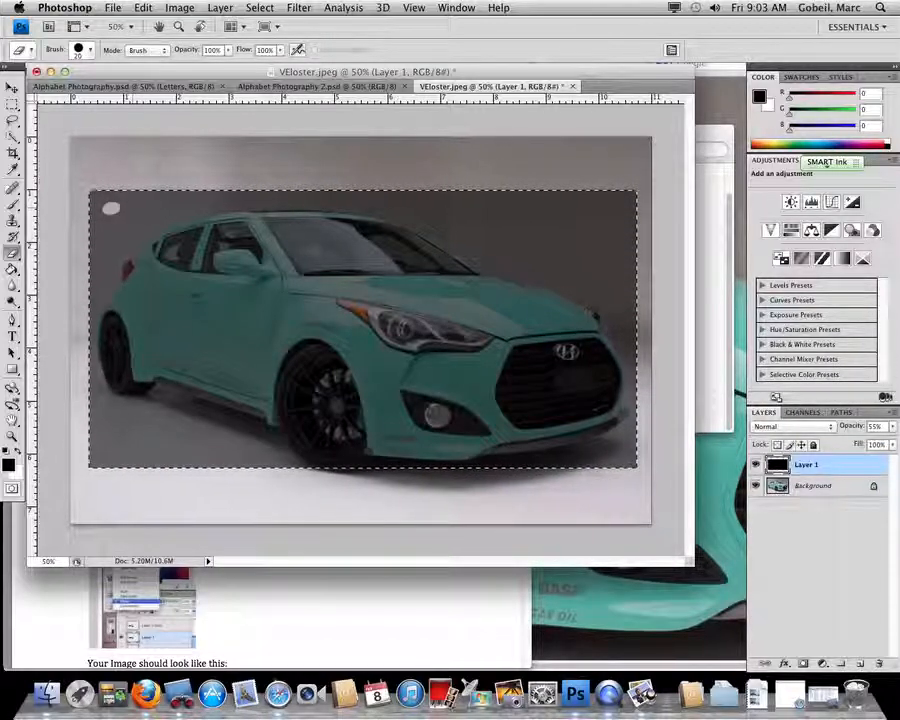
{"action": "key", "text": "bracketright"}
{"action": "key", "text": "bracketright"}
{"action": "key", "text": "bracketright"}
{"action": "key", "text": "bracketright"}
{"action": "key", "text": "bracketright"}
{"action": "key", "text": "bracketright"}
{"action": "key", "text": "bracketright"}
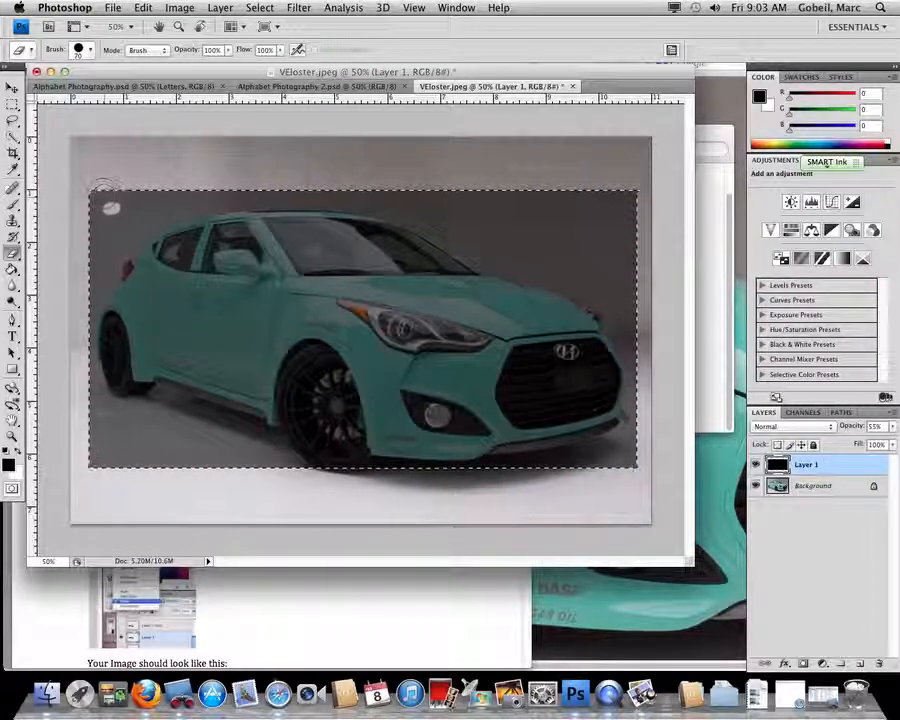
{"action": "mouse_move", "coordinate": [106, 192]}
{"action": "left_mouse_down"}
{"action": "mouse_move", "coordinate": [90, 203]}
{"action": "mouse_move", "coordinate": [129, 188]}
{"action": "mouse_move", "coordinate": [97, 217]}
{"action": "left_mouse_up"}
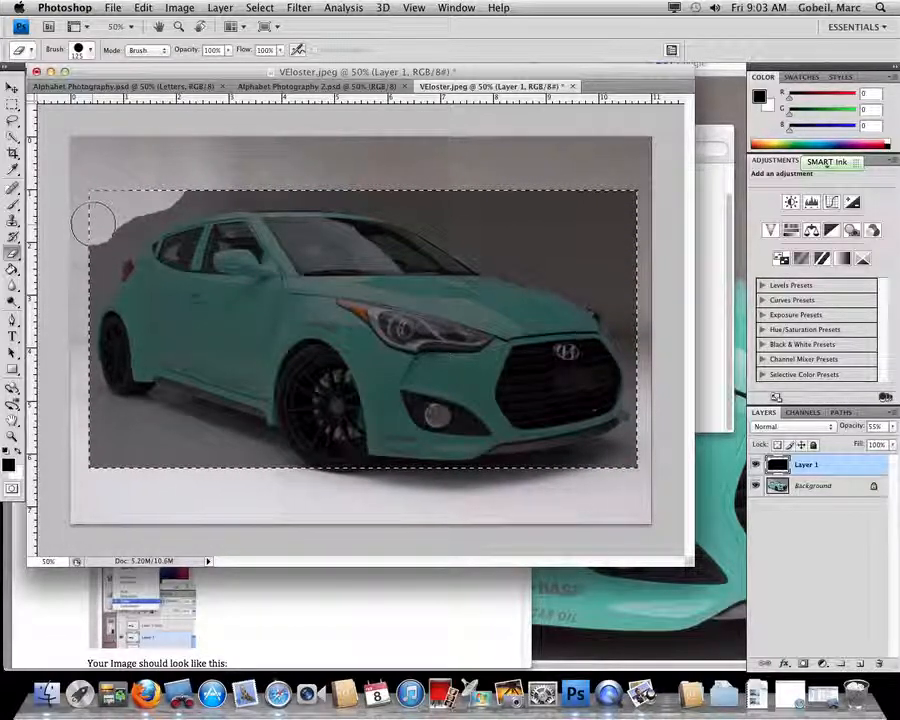
{"action": "key", "text": "bracketleft"}
{"action": "key", "text": "bracketleft"}
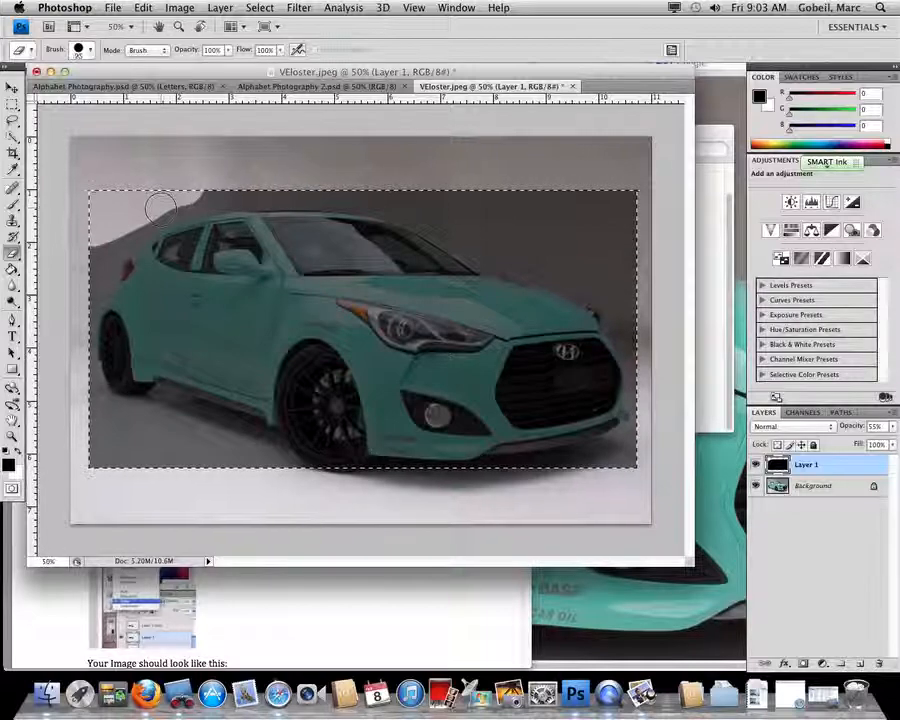
Shrink the eraser brush and erase a spot of the black layer inside the rear side window
{"action": "key", "text": "bracketleft"}
{"action": "key", "text": "bracketleft"}
{"action": "key", "text": "bracketleft"}
{"action": "key", "text": "bracketleft"}
{"action": "left_click_drag", "start_coordinate": [173, 250], "coordinate": [184, 247]}
Reduce the eraser brush to 9 px and erase a thin stroke at the windshield's left edge
{"action": "key", "text": "bracketleft"}
{"action": "key", "text": "bracketleft"}
{"action": "key", "text": "bracketleft"}
{"action": "key", "text": "bracketleft"}
{"action": "key", "text": "bracketleft"}
{"action": "key", "text": "bracketleft"}
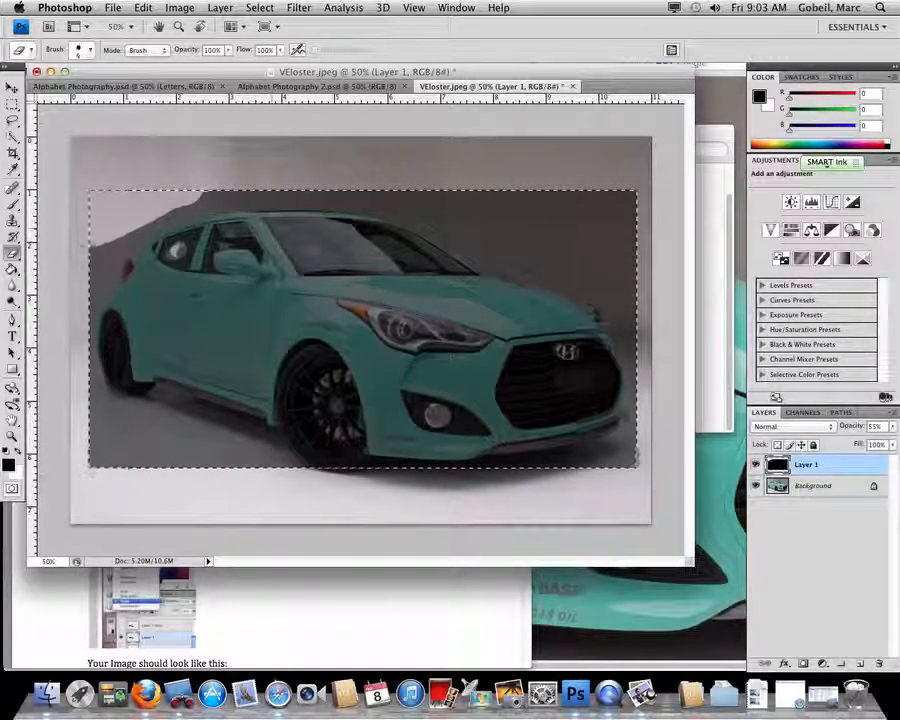
{"action": "left_click_drag", "start_coordinate": [279, 223], "coordinate": [309, 245]}
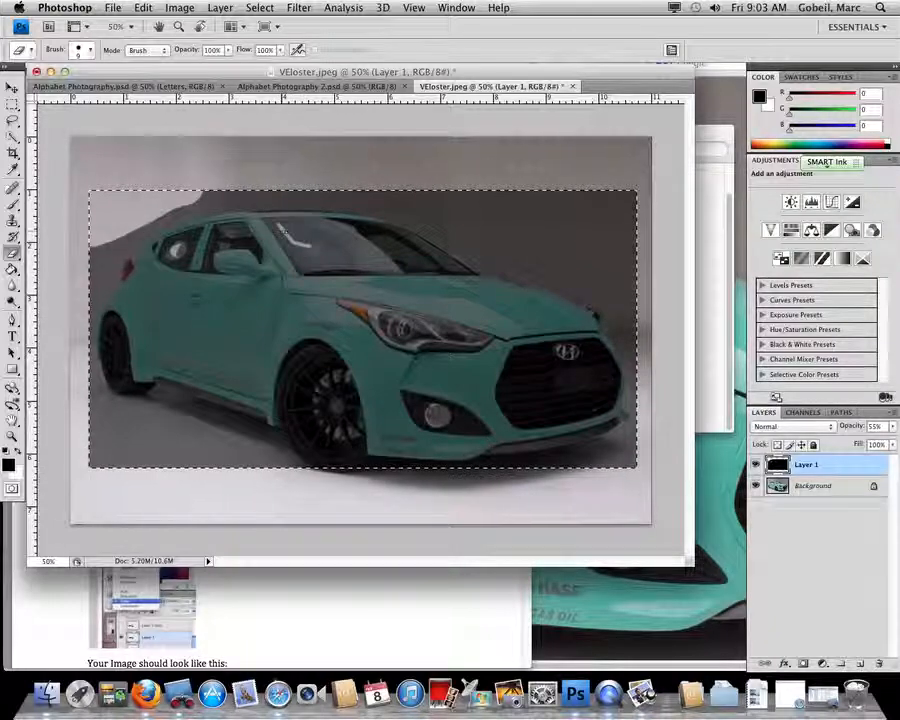
Enlarge the eraser brush to 100 px and erase the black layer from the background around the car
{"action": "key", "text": "bracketright"}
{"action": "key", "text": "bracketright"}
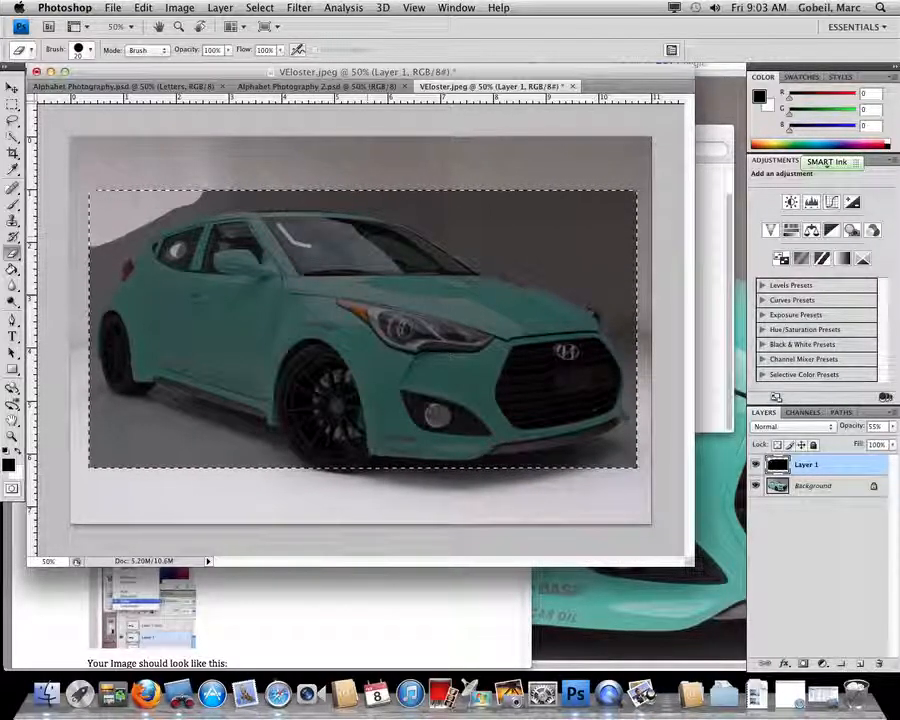
{"action": "key", "text": "bracketright"}
{"action": "key", "text": "bracketright"}
{"action": "key", "text": "bracketright"}
{"action": "key", "text": "bracketright"}
{"action": "mouse_move", "coordinate": [623, 196]}
{"action": "left_mouse_down"}
{"action": "mouse_move", "coordinate": [620, 187]}
{"action": "mouse_move", "coordinate": [634, 240]}
{"action": "mouse_move", "coordinate": [572, 176]}
{"action": "left_mouse_up"}
{"action": "key", "text": "bracketright"}
{"action": "key", "text": "bracketright"}
{"action": "key", "text": "bracketright"}
{"action": "key", "text": "bracketright"}
{"action": "mouse_move", "coordinate": [626, 230]}
{"action": "left_mouse_down"}
{"action": "mouse_move", "coordinate": [541, 180]}
{"action": "mouse_move", "coordinate": [537, 195]}
{"action": "mouse_move", "coordinate": [598, 251]}
{"action": "left_mouse_up"}
{"action": "mouse_move", "coordinate": [630, 309]}
{"action": "left_mouse_down"}
{"action": "mouse_move", "coordinate": [576, 266]}
{"action": "mouse_move", "coordinate": [500, 250]}
{"action": "mouse_move", "coordinate": [403, 190]}
{"action": "mouse_move", "coordinate": [518, 235]}
{"action": "mouse_move", "coordinate": [510, 232]}
{"action": "mouse_move", "coordinate": [512, 203]}
{"action": "mouse_move", "coordinate": [277, 178]}
{"action": "mouse_move", "coordinate": [400, 192]}
{"action": "mouse_move", "coordinate": [245, 182]}
{"action": "mouse_move", "coordinate": [146, 203]}
{"action": "mouse_move", "coordinate": [235, 182]}
{"action": "mouse_move", "coordinate": [120, 215]}
{"action": "mouse_move", "coordinate": [98, 232]}
{"action": "mouse_move", "coordinate": [70, 330]}
{"action": "mouse_move", "coordinate": [62, 322]}
{"action": "mouse_move", "coordinate": [97, 445]}
{"action": "mouse_move", "coordinate": [145, 488]}
{"action": "mouse_move", "coordinate": [103, 472]}
{"action": "mouse_move", "coordinate": [115, 462]}
{"action": "mouse_move", "coordinate": [97, 405]}
{"action": "mouse_move", "coordinate": [306, 486]}
{"action": "mouse_move", "coordinate": [125, 460]}
{"action": "mouse_move", "coordinate": [625, 485]}
{"action": "mouse_move", "coordinate": [652, 450]}
{"action": "mouse_move", "coordinate": [622, 449]}
{"action": "mouse_move", "coordinate": [522, 480]}
{"action": "mouse_move", "coordinate": [586, 480]}
{"action": "left_mouse_up"}
{"action": "mouse_move", "coordinate": [651, 456]}
{"action": "left_mouse_down"}
{"action": "mouse_move", "coordinate": [655, 410]}
{"action": "mouse_move", "coordinate": [640, 352]}
{"action": "mouse_move", "coordinate": [618, 325]}
{"action": "left_mouse_up"}
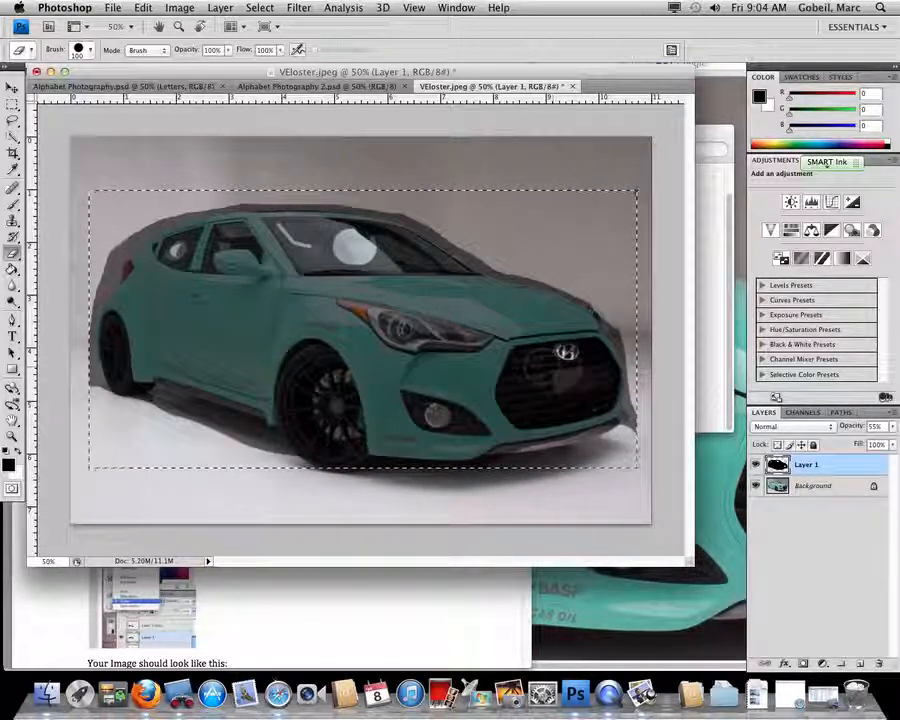
Reduce the eraser brush to 25 px and erase the black layer over the front headlight
{"action": "key", "text": "bracketleft"}
{"action": "key", "text": "bracketleft"}
{"action": "key", "text": "bracketleft"}
{"action": "key", "text": "bracketleft"}
{"action": "key", "text": "bracketleft"}
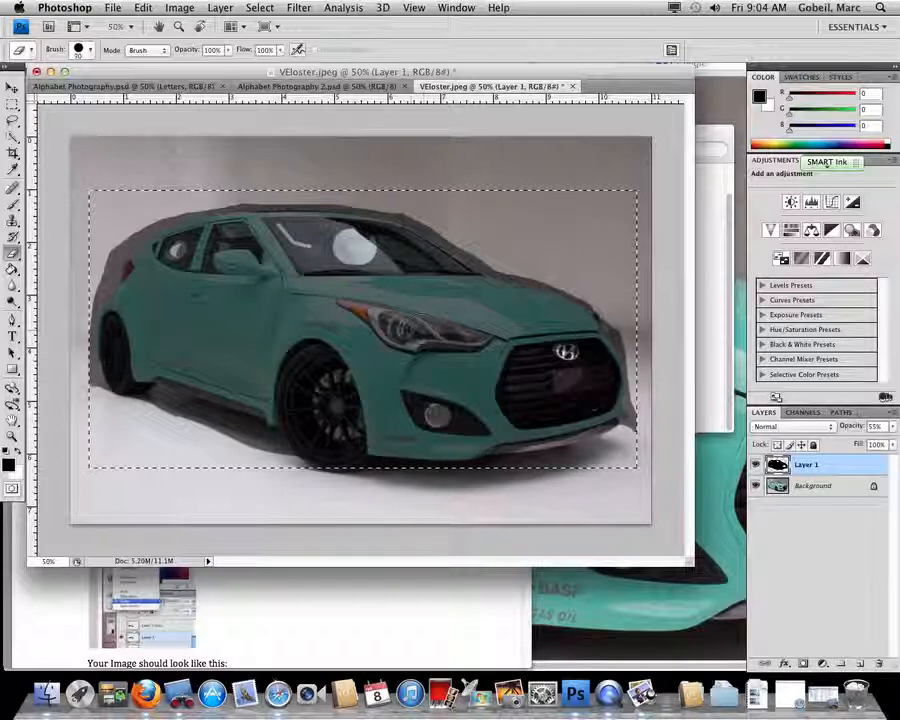
{"action": "key", "text": "bracketleft"}
{"action": "key", "text": "bracketleft"}
{"action": "key", "text": "bracketleft"}
{"action": "key", "text": "bracketleft"}
{"action": "key", "text": "bracketleft"}
{"action": "mouse_move", "coordinate": [347, 305]}
{"action": "left_mouse_down"}
{"action": "mouse_move", "coordinate": [440, 338]}
{"action": "mouse_move", "coordinate": [480, 341]}
{"action": "mouse_move", "coordinate": [396, 338]}
{"action": "mouse_move", "coordinate": [345, 304]}
{"action": "mouse_move", "coordinate": [490, 340]}
{"action": "mouse_move", "coordinate": [408, 330]}
{"action": "mouse_move", "coordinate": [374, 340]}
{"action": "mouse_move", "coordinate": [359, 321]}
{"action": "mouse_move", "coordinate": [383, 332]}
{"action": "left_mouse_up"}
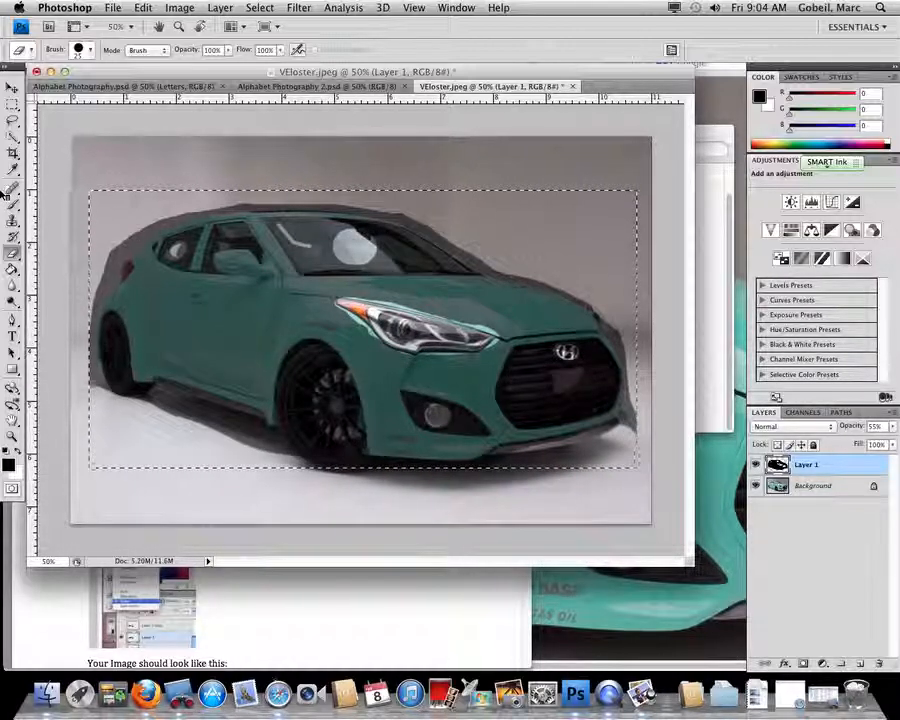
With a hard 13 px black brush, paint the mask back over the over-erased bodywork around the headlight
{"action": "left_click", "coordinate": [13, 205]}
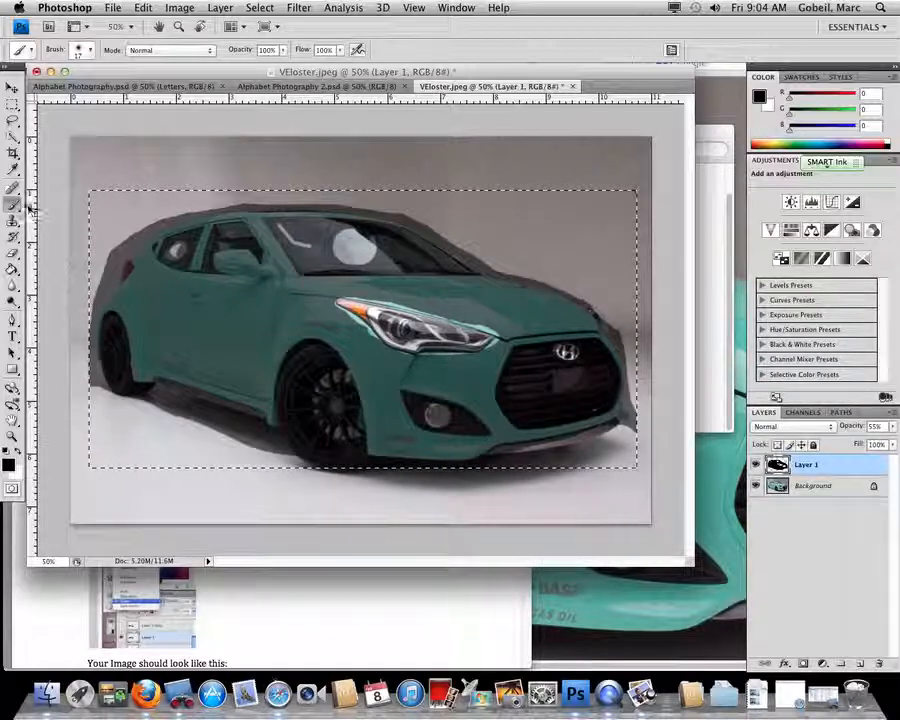
{"action": "left_click", "coordinate": [89, 50]}
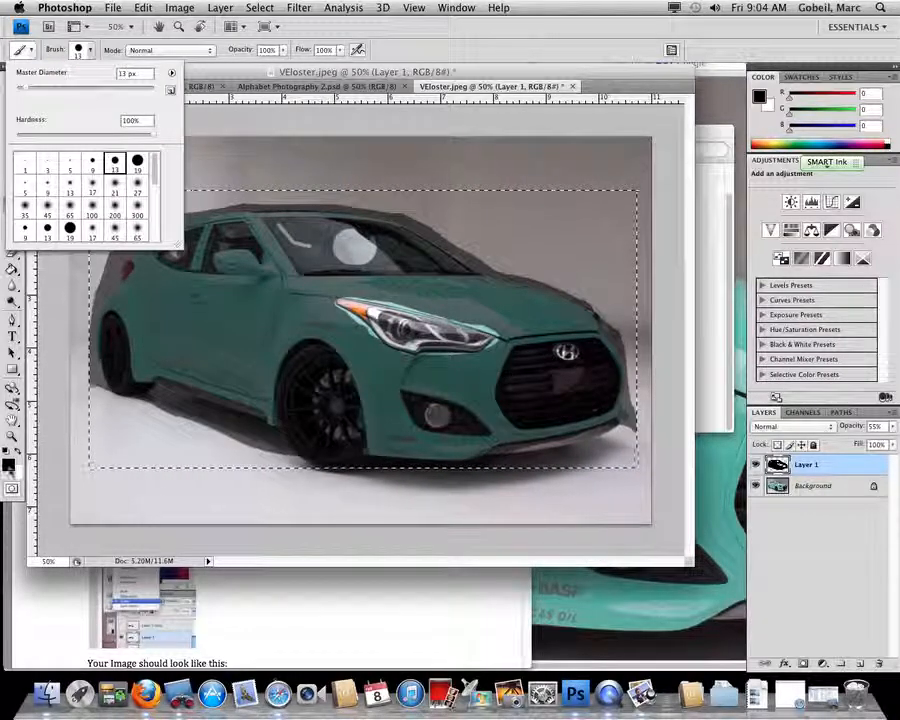
{"action": "left_click", "coordinate": [8, 461]}
{"action": "left_click", "coordinate": [617, 188]}
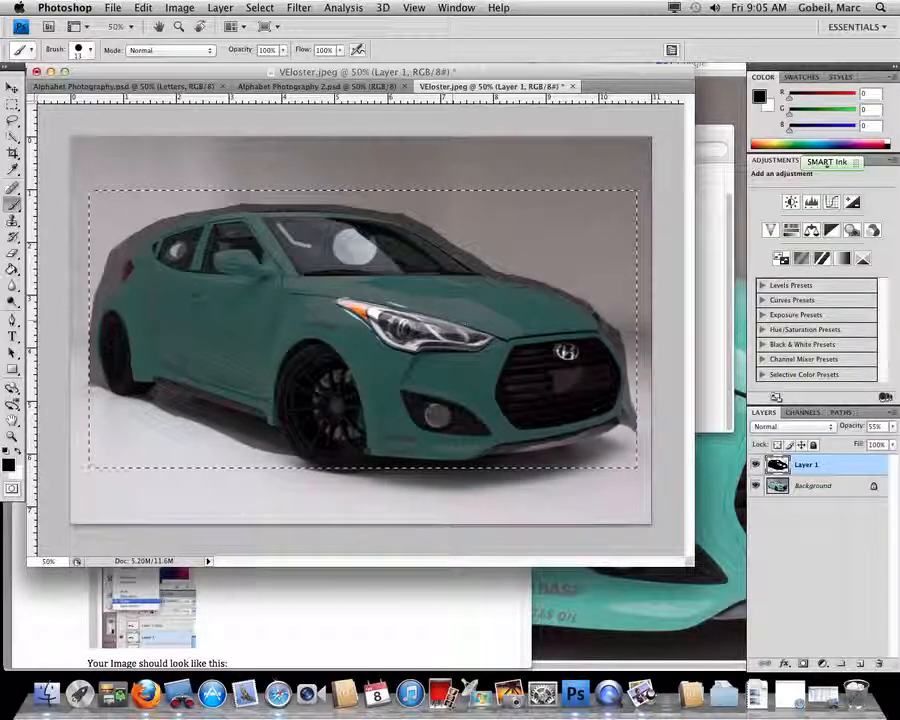
{"action": "key", "text": "Delete"}
{"action": "key", "text": "super+z"}
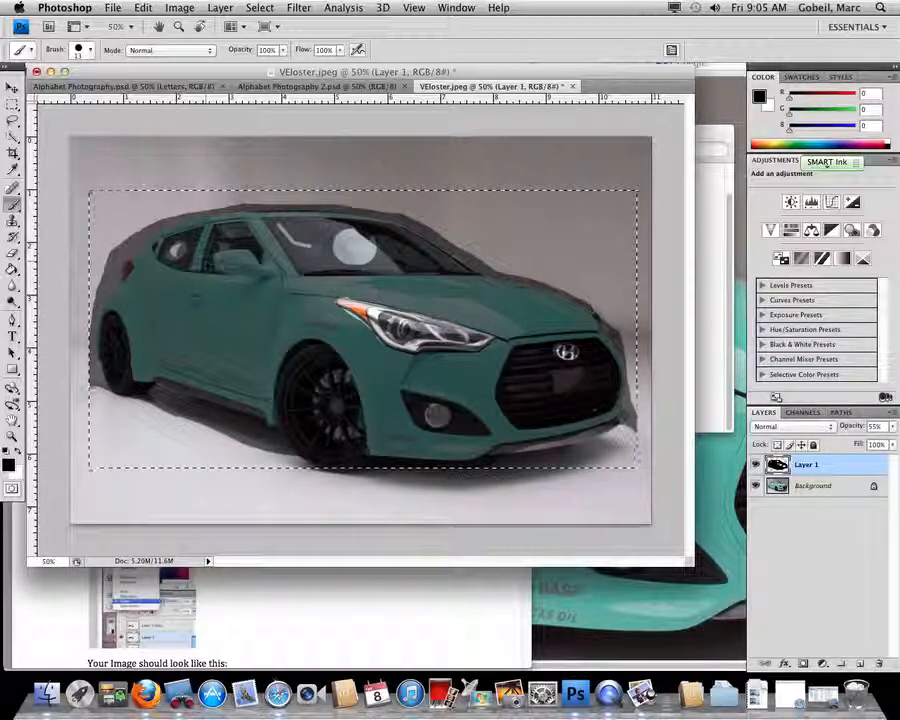
Return to the Eraser at 50 px and erase the mask from the front wheel and the fog light
{"action": "left_click", "coordinate": [13, 254]}
{"action": "key", "text": "bracketright"}
{"action": "key", "text": "bracketright"}
{"action": "key", "text": "bracketright"}
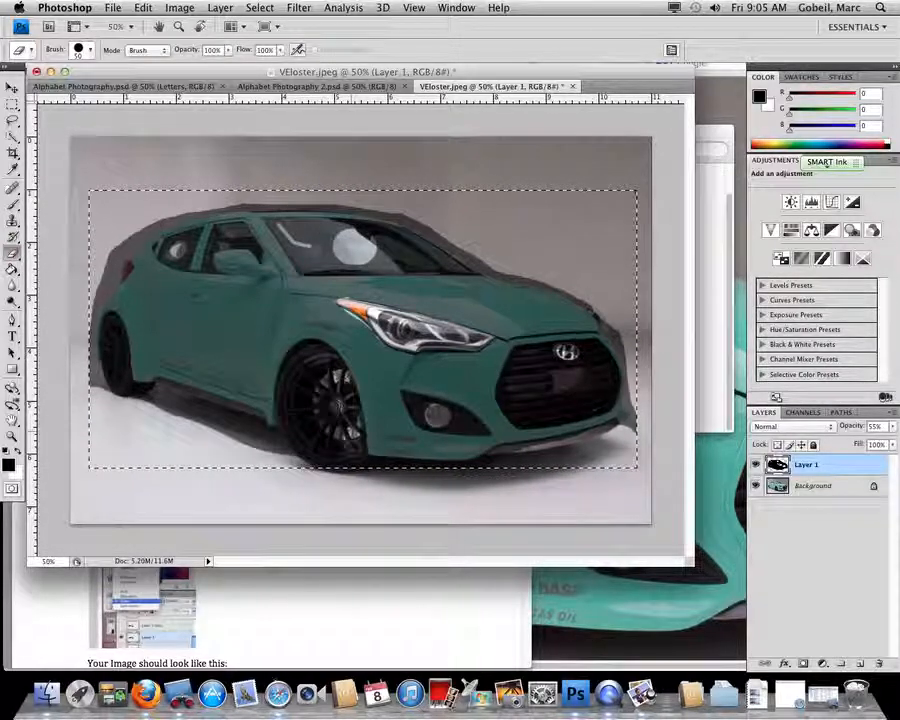
{"action": "mouse_move", "coordinate": [347, 382]}
{"action": "left_mouse_down"}
{"action": "mouse_move", "coordinate": [350, 430]}
{"action": "mouse_move", "coordinate": [336, 406]}
{"action": "mouse_move", "coordinate": [280, 412]}
{"action": "mouse_move", "coordinate": [288, 442]}
{"action": "mouse_move", "coordinate": [312, 455]}
{"action": "mouse_move", "coordinate": [345, 452]}
{"action": "mouse_move", "coordinate": [354, 430]}
{"action": "left_mouse_up"}
{"action": "left_click", "coordinate": [436, 415]}
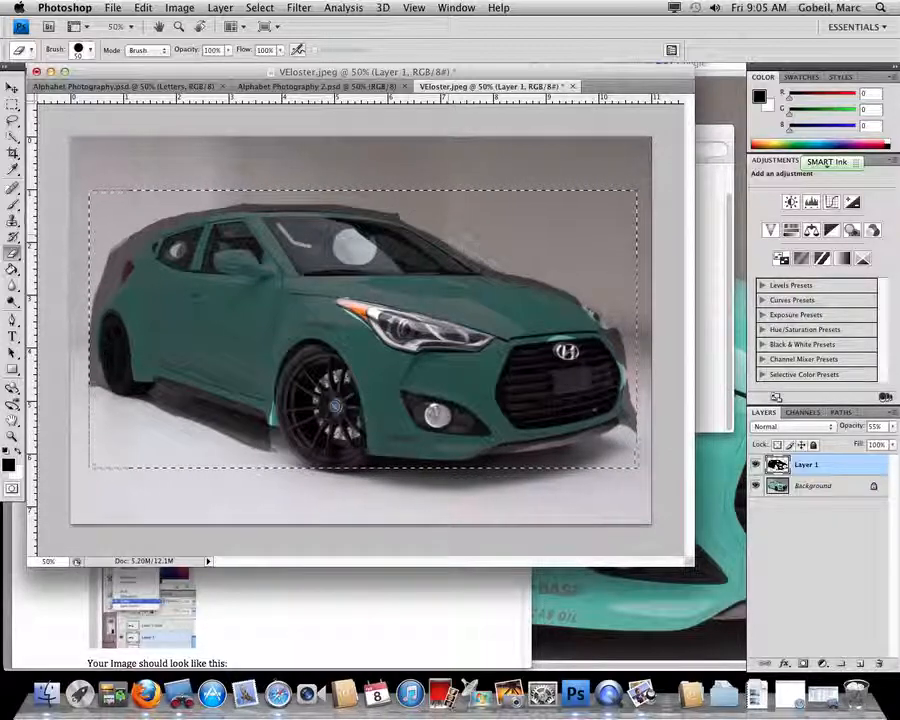
Erase the mask from the windshield, the side windows and the remaining background behind and beneath the car
{"action": "mouse_move", "coordinate": [368, 240]}
{"action": "left_mouse_down"}
{"action": "mouse_move", "coordinate": [344, 262]}
{"action": "mouse_move", "coordinate": [311, 262]}
{"action": "mouse_move", "coordinate": [278, 229]}
{"action": "mouse_move", "coordinate": [351, 229]}
{"action": "mouse_move", "coordinate": [325, 253]}
{"action": "left_mouse_up"}
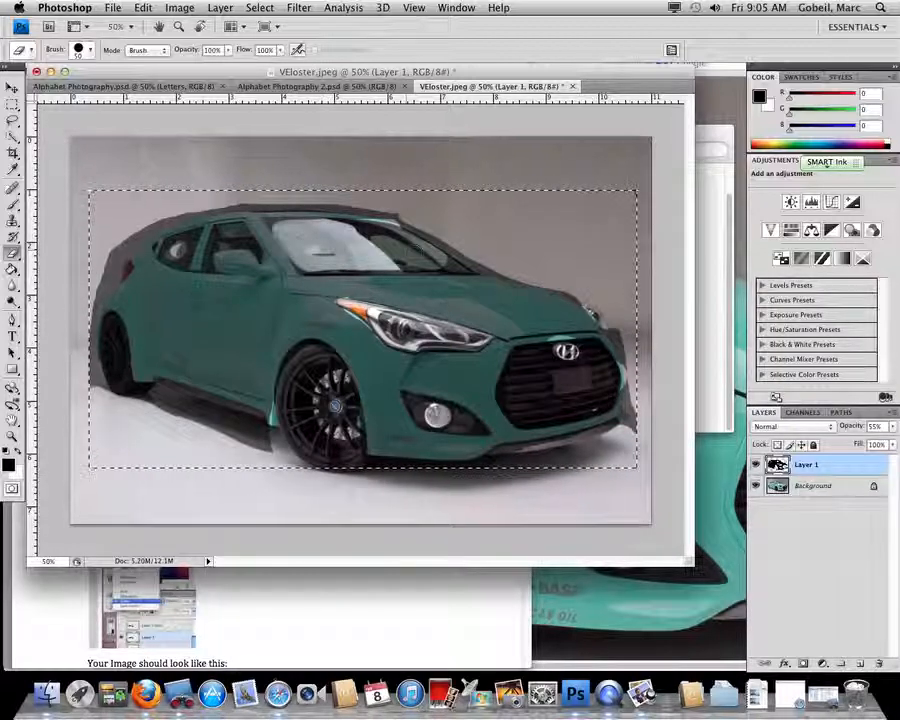
{"action": "left_click_drag", "start_coordinate": [225, 236], "coordinate": [235, 238]}
{"action": "mouse_move", "coordinate": [178, 249]}
{"action": "left_mouse_down"}
{"action": "mouse_move", "coordinate": [188, 244]}
{"action": "mouse_move", "coordinate": [172, 252]}
{"action": "mouse_move", "coordinate": [146, 233]}
{"action": "mouse_move", "coordinate": [118, 250]}
{"action": "mouse_move", "coordinate": [95, 315]}
{"action": "mouse_move", "coordinate": [94, 380]}
{"action": "mouse_move", "coordinate": [108, 320]}
{"action": "mouse_move", "coordinate": [127, 329]}
{"action": "mouse_move", "coordinate": [129, 356]}
{"action": "mouse_move", "coordinate": [259, 424]}
{"action": "mouse_move", "coordinate": [165, 405]}
{"action": "mouse_move", "coordinate": [215, 428]}
{"action": "mouse_move", "coordinate": [238, 427]}
{"action": "left_mouse_up"}
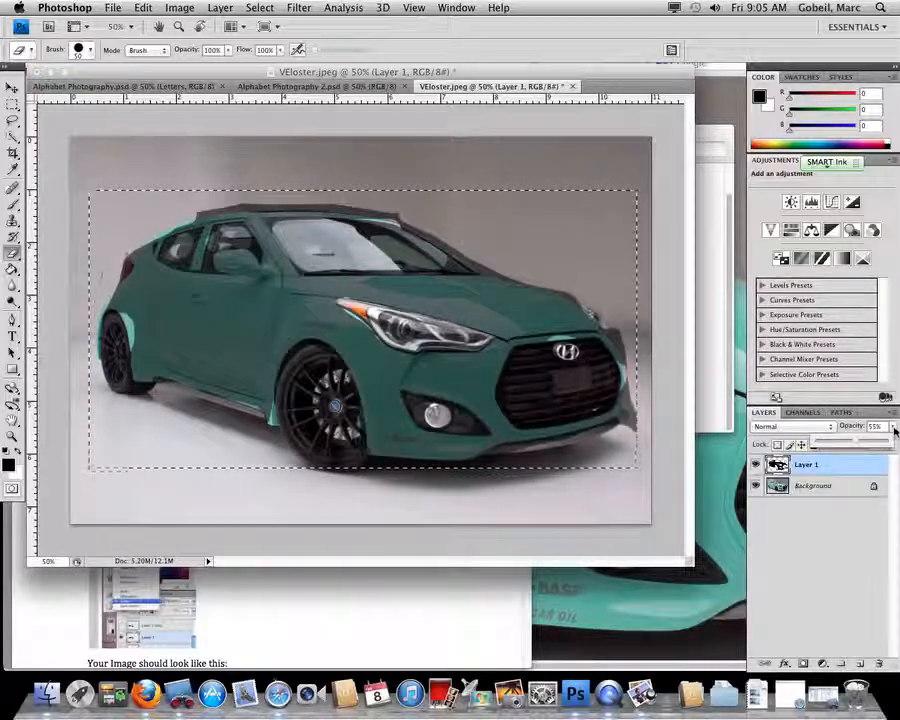
Set Layer 1's opacity to 100% and paint black over the missed body areas at the wheel arches, grille edge and roof
{"action": "mouse_move", "coordinate": [892, 426]}
{"action": "left_mouse_down"}
{"action": "mouse_move", "coordinate": [884, 447]}
{"action": "mouse_move", "coordinate": [893, 447]}
{"action": "left_mouse_up"}
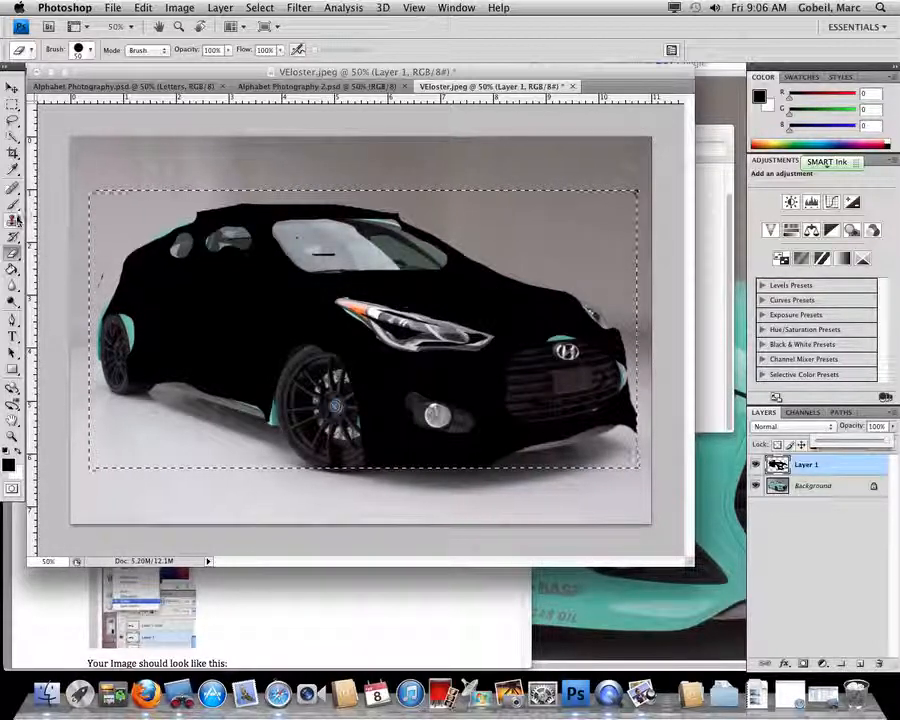
{"action": "left_click", "coordinate": [13, 205]}
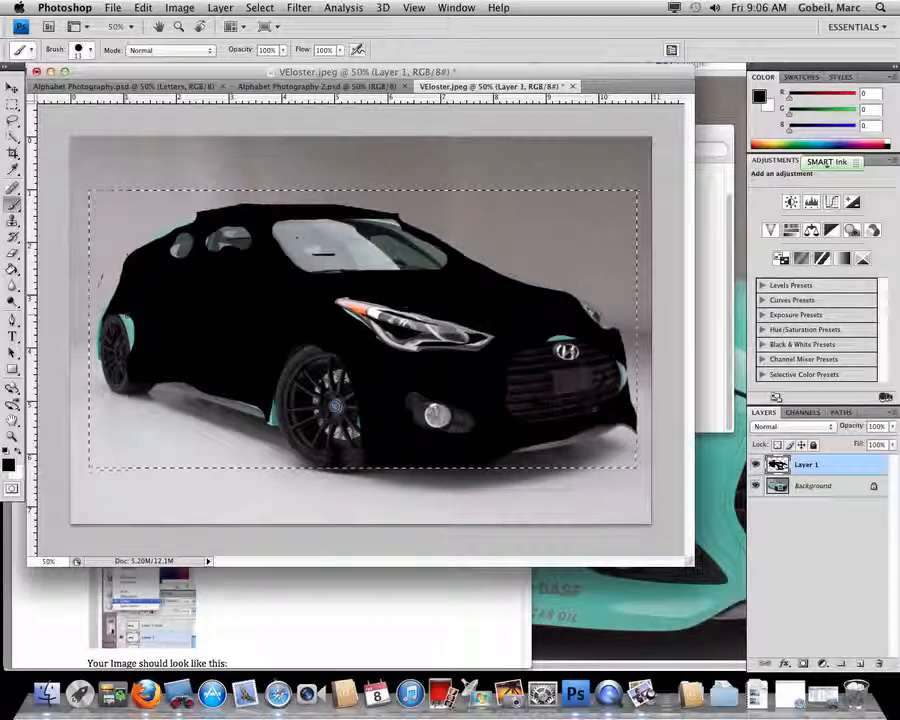
{"action": "key", "text": "bracketright"}
{"action": "mouse_move", "coordinate": [131, 322]}
{"action": "left_mouse_down"}
{"action": "mouse_move", "coordinate": [130, 342]}
{"action": "mouse_move", "coordinate": [116, 320]}
{"action": "left_mouse_up"}
{"action": "left_click_drag", "start_coordinate": [277, 396], "coordinate": [273, 422]}
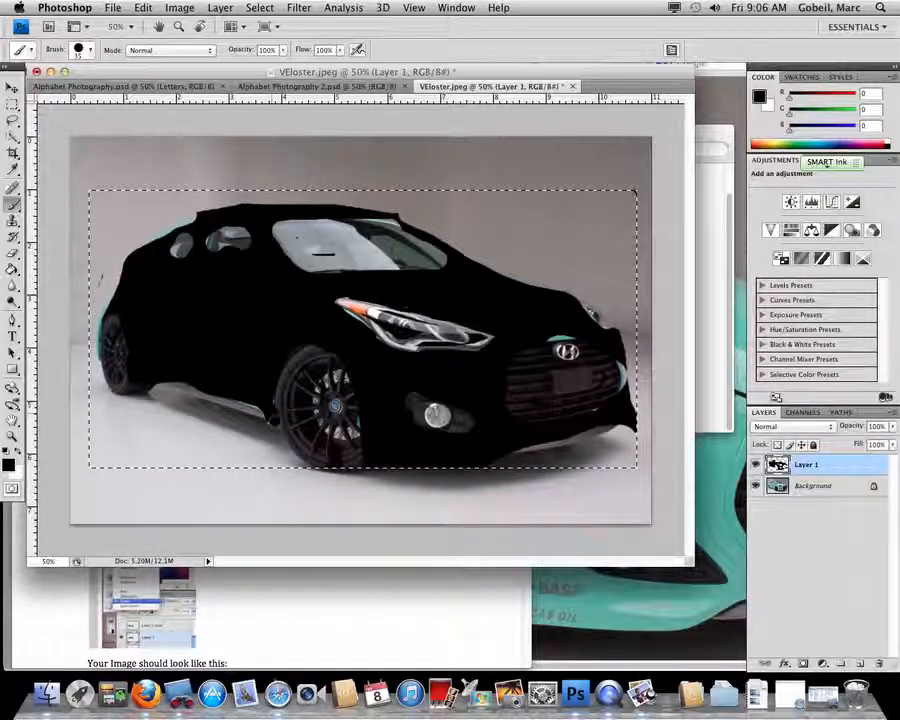
{"action": "left_click_drag", "start_coordinate": [577, 343], "coordinate": [553, 339]}
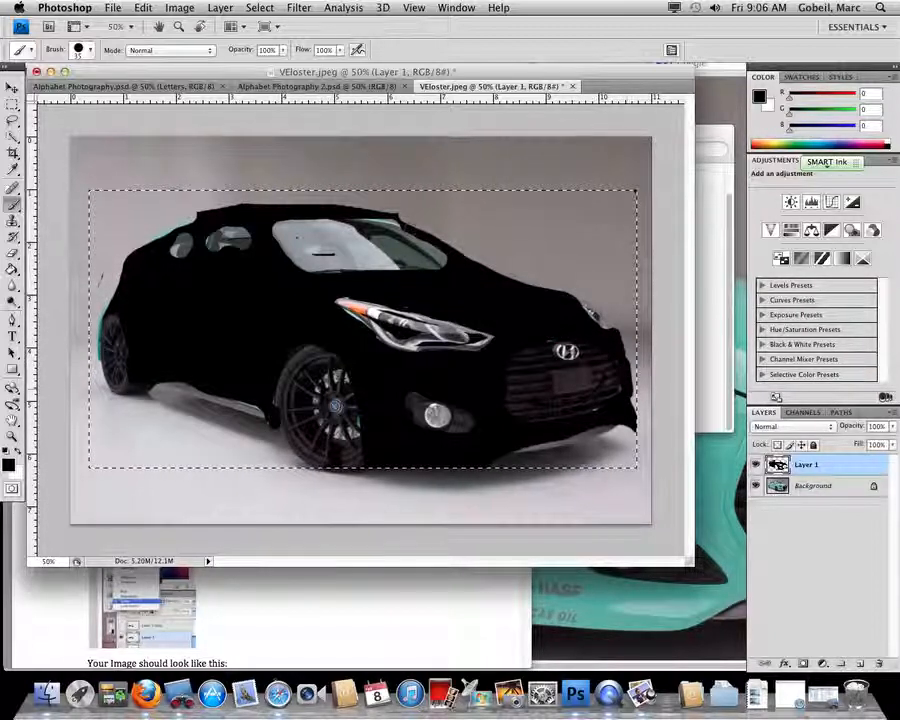
{"action": "left_click_drag", "start_coordinate": [354, 217], "coordinate": [394, 217]}
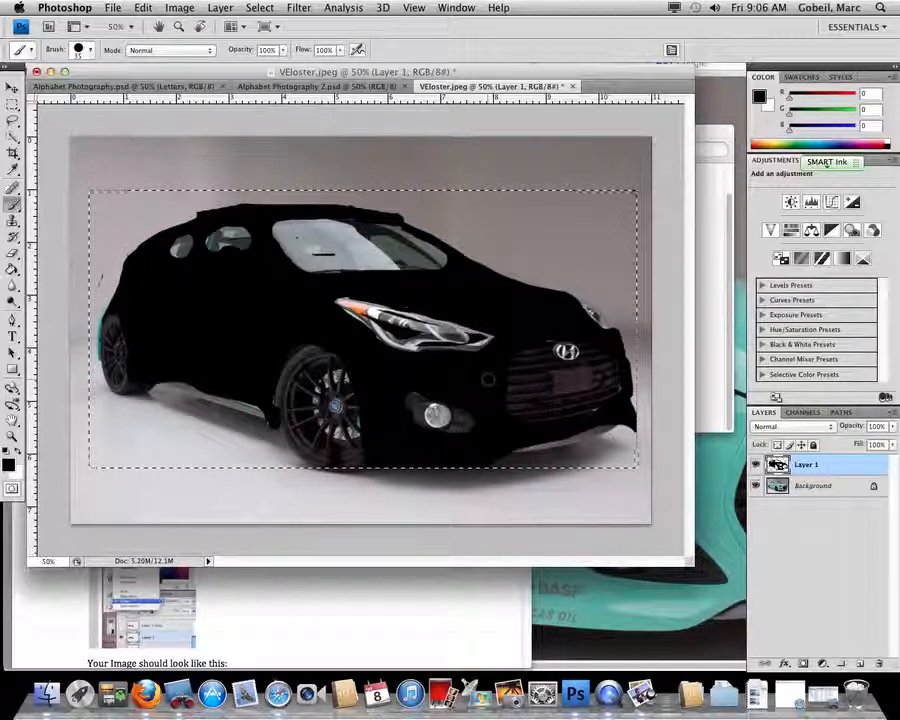
Read the PDF tutorial's instruction on checking for missed spots and setting the layer's Color Mode, and return to Photoshop
{"action": "key", "text": "super+Tab"}
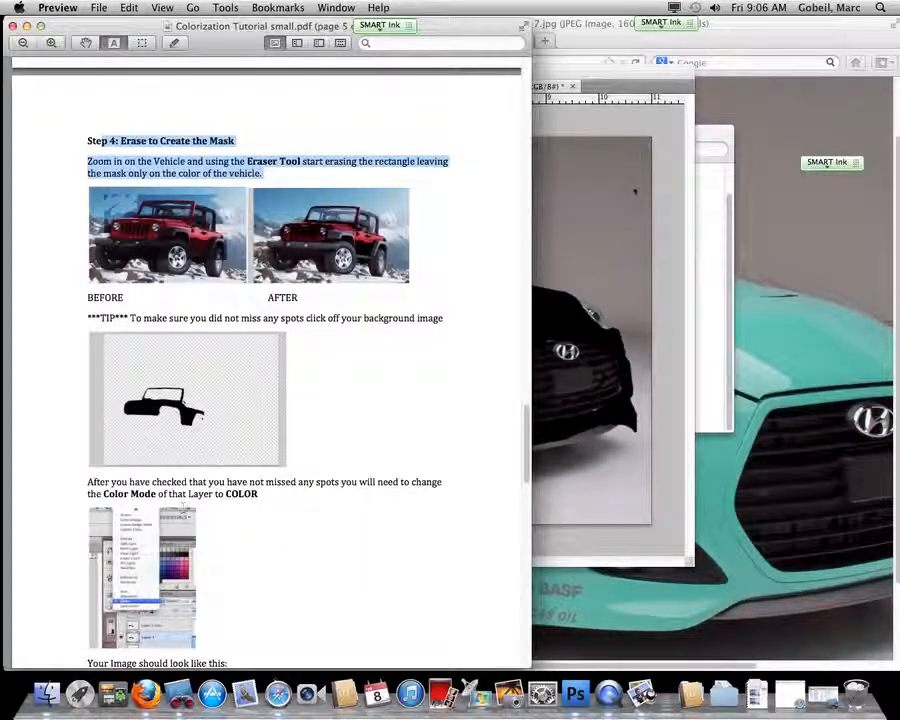
{"action": "left_click_drag", "start_coordinate": [77, 487], "coordinate": [270, 494]}
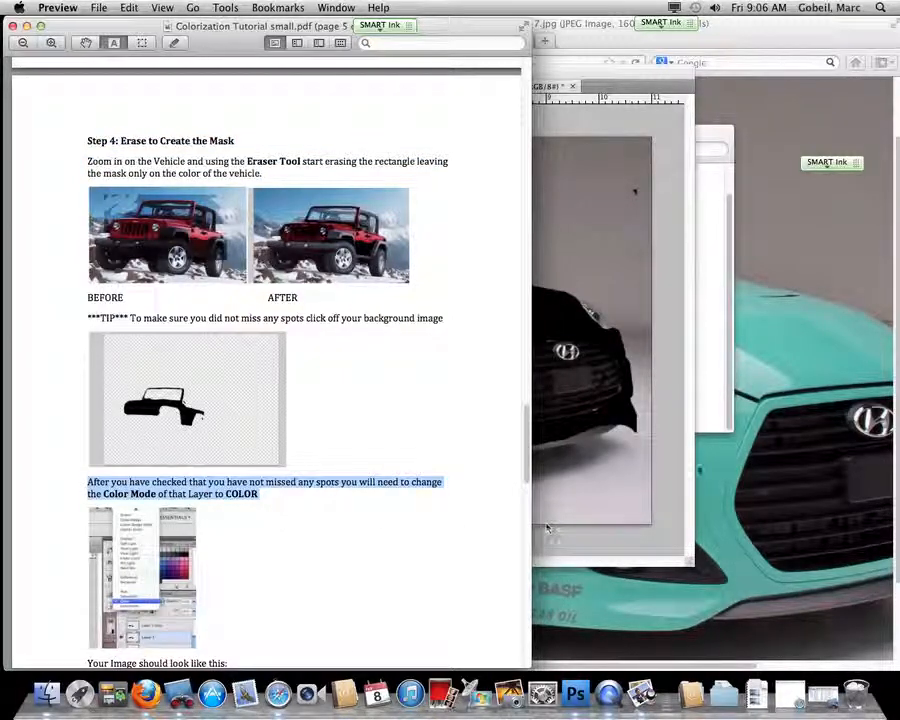
{"action": "left_click", "coordinate": [664, 482]}
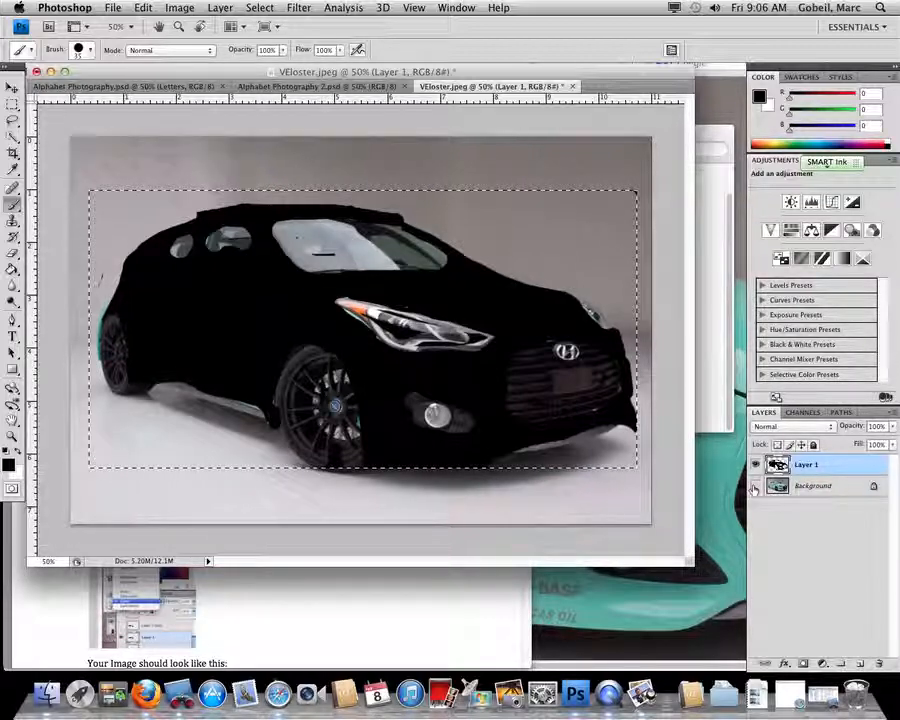
Hide the Background layer and erase the leftover black specks inside the front wheel and windshield openings
{"action": "left_click", "coordinate": [755, 486]}
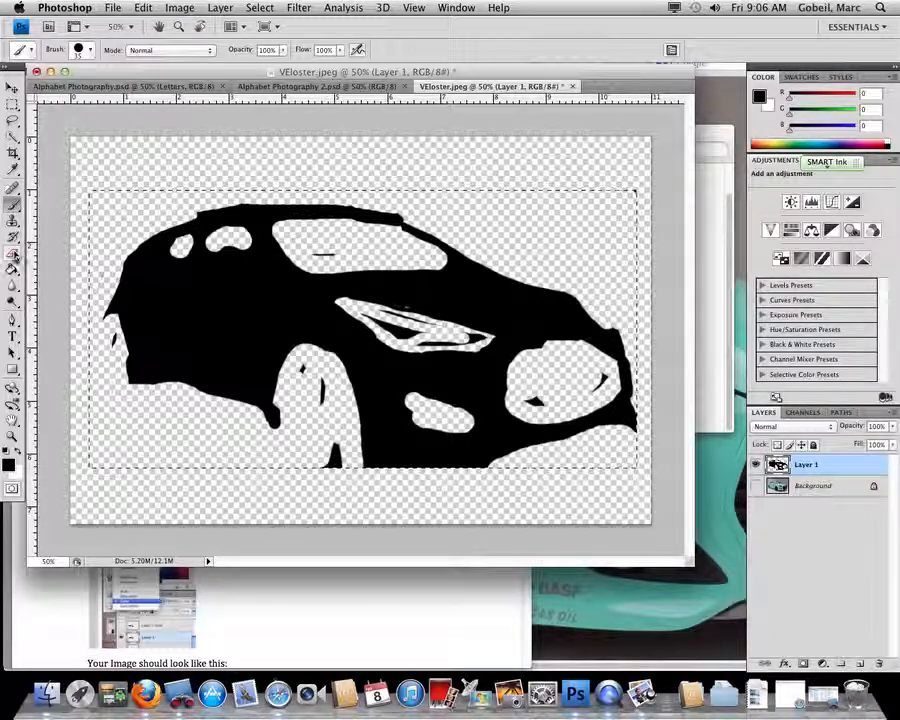
{"action": "key", "text": "e"}
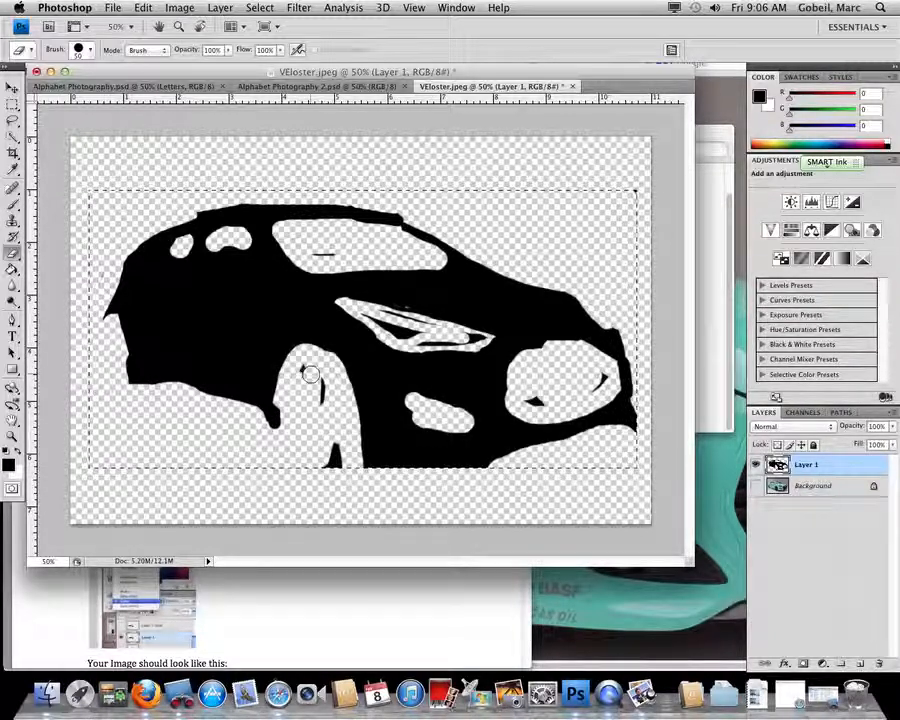
{"action": "left_click_drag", "start_coordinate": [325, 388], "coordinate": [329, 472]}
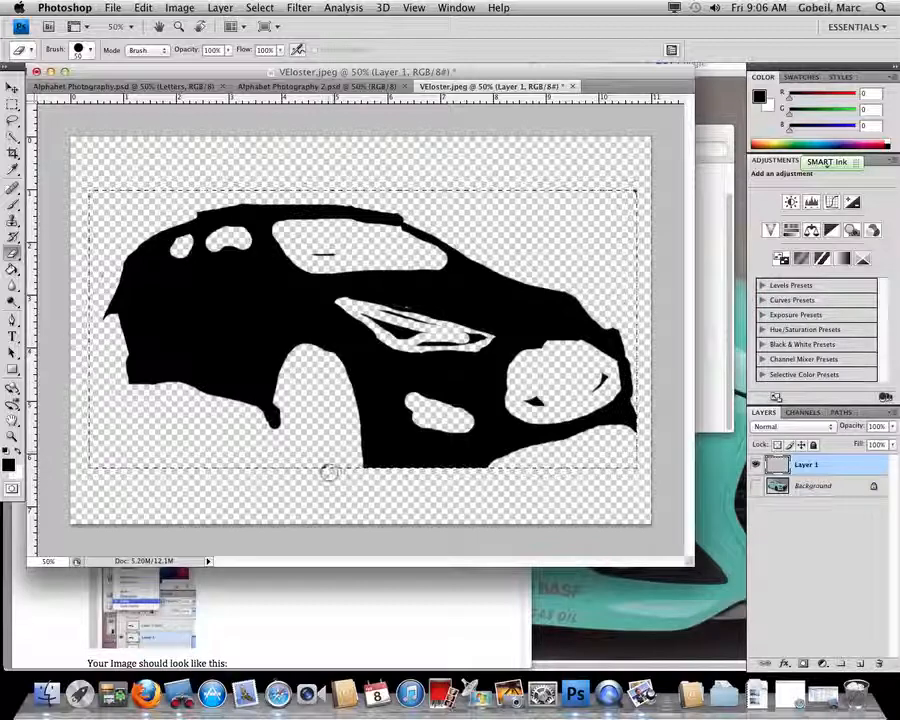
{"action": "left_click_drag", "start_coordinate": [332, 247], "coordinate": [315, 253]}
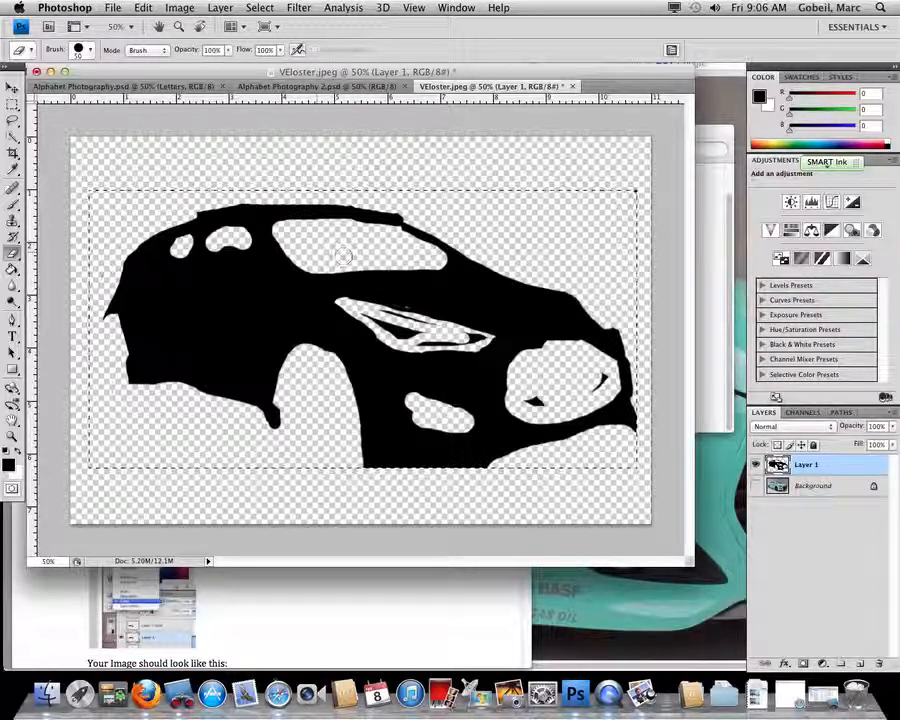
Erase the leftover black specks inside the front grille opening
{"action": "left_click_drag", "start_coordinate": [541, 403], "coordinate": [533, 402]}
{"action": "left_click_drag", "start_coordinate": [582, 374], "coordinate": [603, 378]}
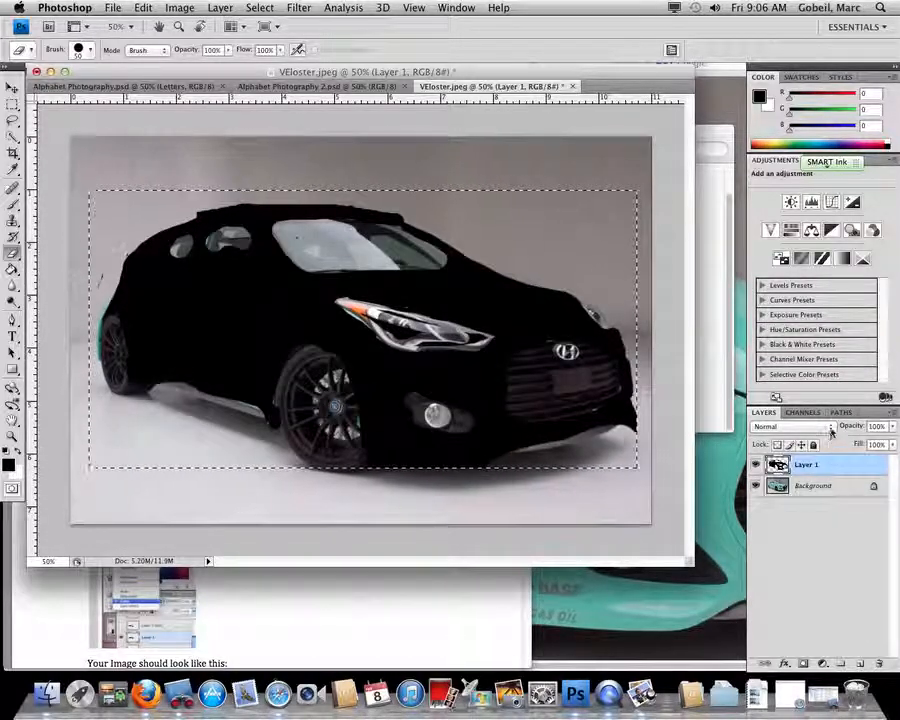
Set Layer 1's blend mode to Color and brush black over the missed teal edge at the rear wheel arch
{"action": "left_click", "coordinate": [790, 426]}
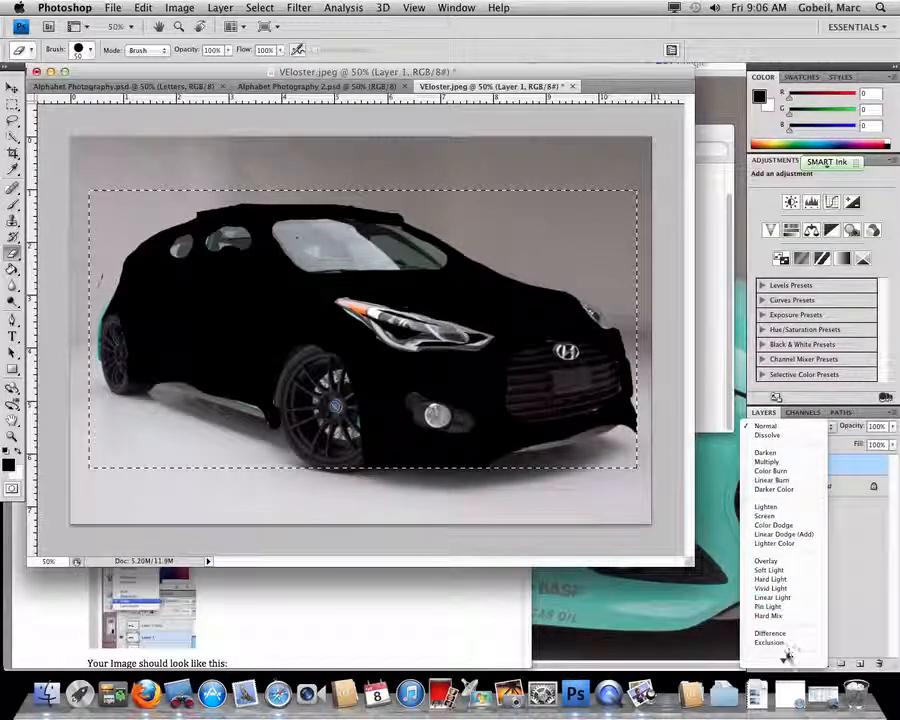
{"action": "left_click", "coordinate": [777, 652]}
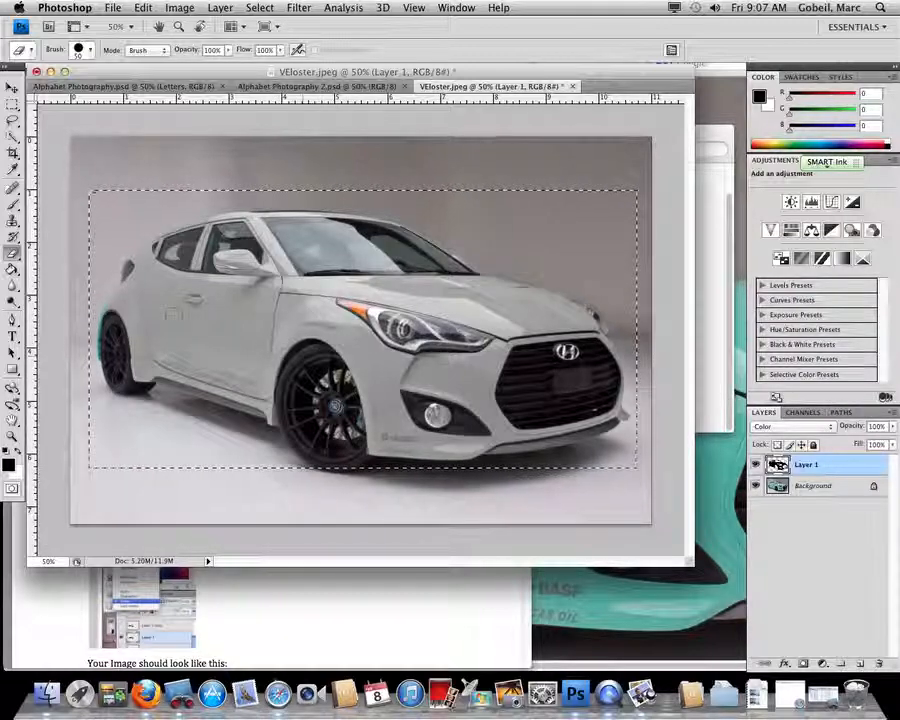
{"action": "left_click", "coordinate": [13, 203]}
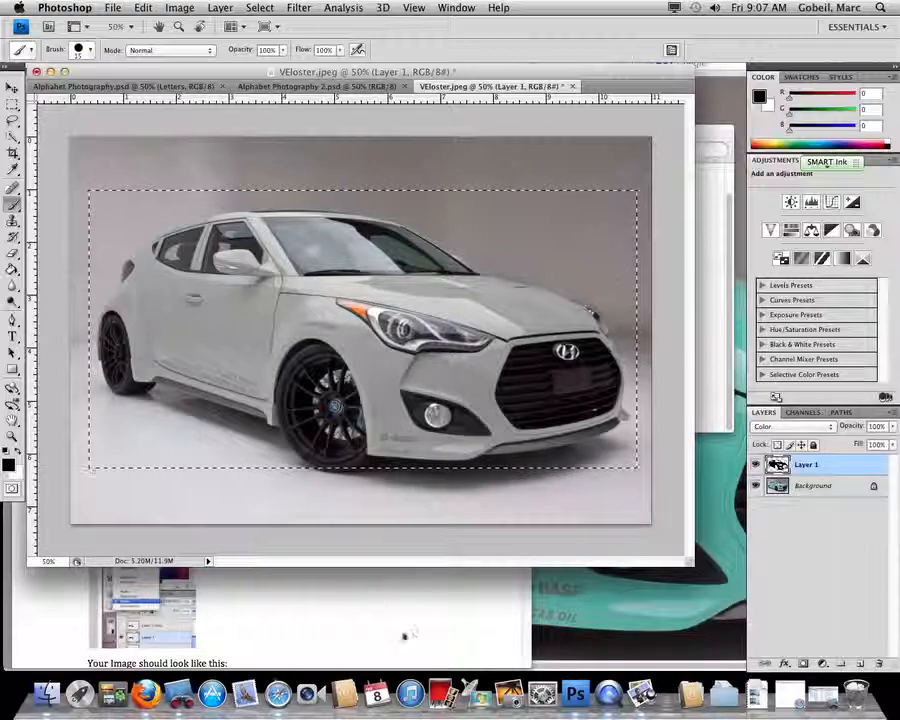
Read the PDF tutorial's note and Step 5 on duplicating and naming the mask layer, and return to Photoshop
{"action": "left_click", "coordinate": [452, 609]}
{"action": "scroll", "coordinate": [313, 544], "scroll_direction": "up", "scroll_amount": 5}
{"action": "scroll", "coordinate": [313, 544], "scroll_direction": "down", "scroll_amount": 15}
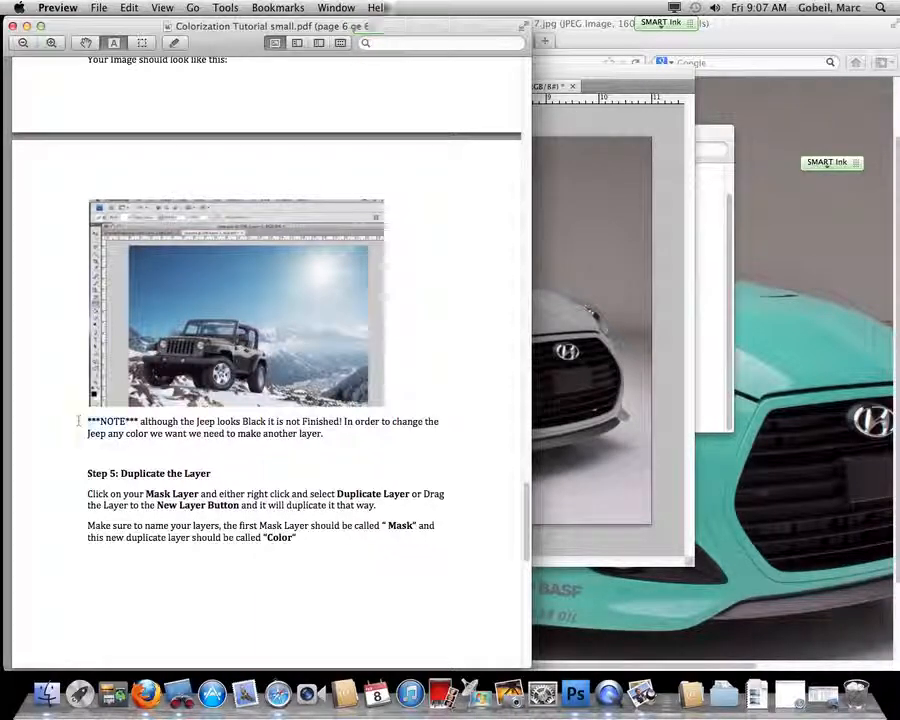
{"action": "left_click_drag", "start_coordinate": [80, 419], "coordinate": [292, 447]}
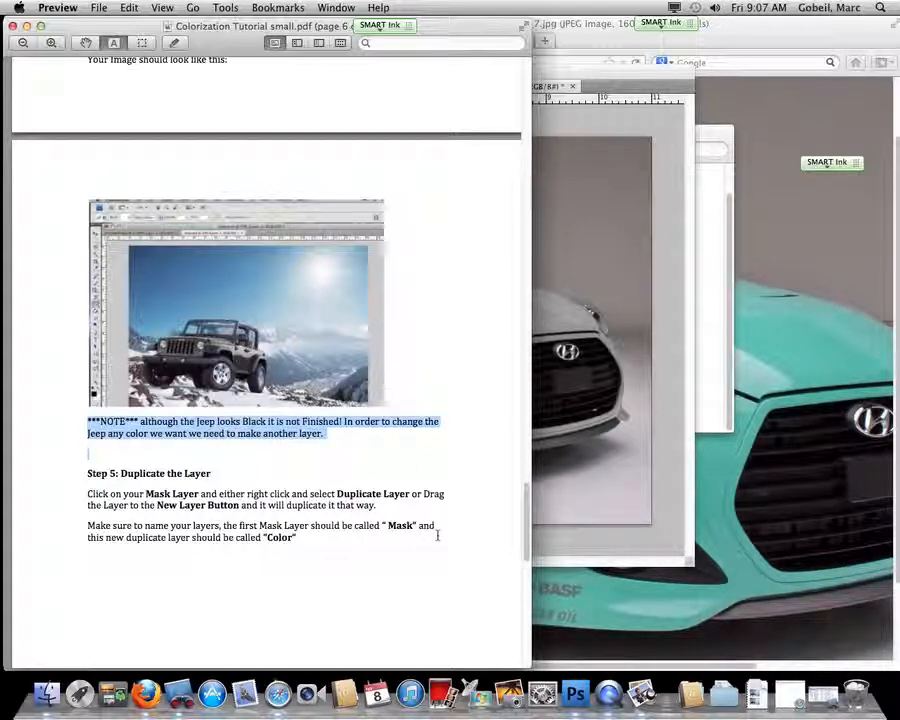
{"action": "left_click_drag", "start_coordinate": [229, 494], "coordinate": [378, 506]}
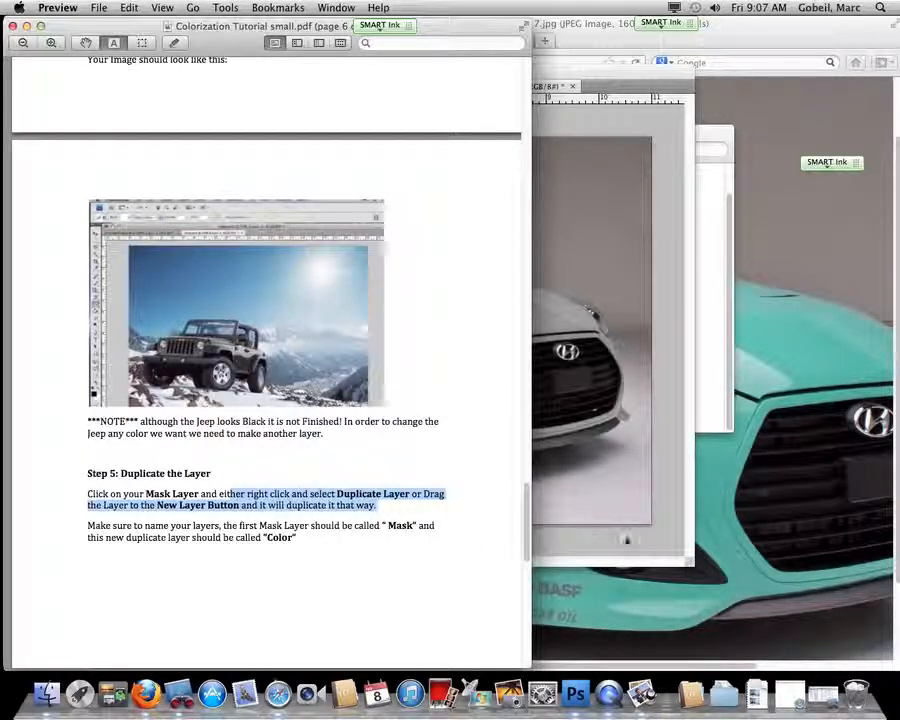
{"action": "left_click", "coordinate": [612, 500]}
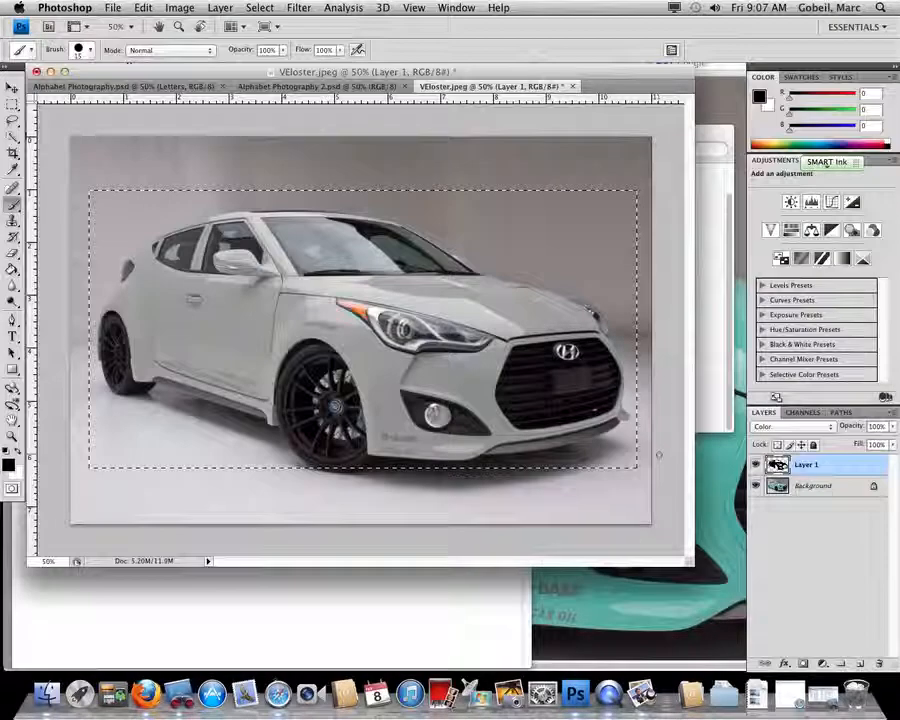
Rename Layer 1 as "mask"
{"action": "double_click", "coordinate": [806, 465]}
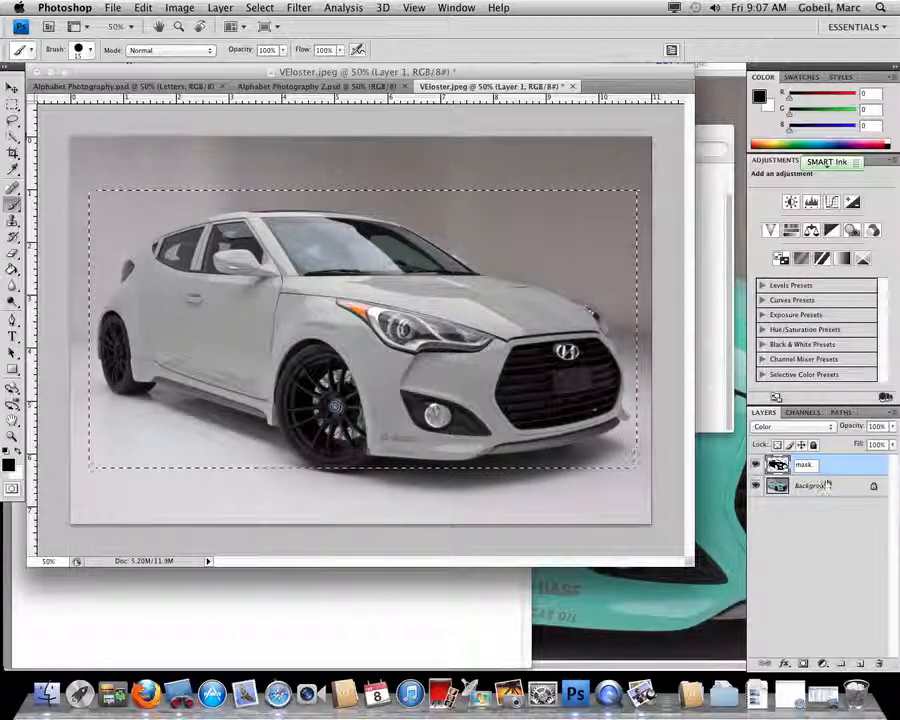
{"action": "key", "text": "Return"}
{"action": "left_click", "coordinate": [835, 518]}
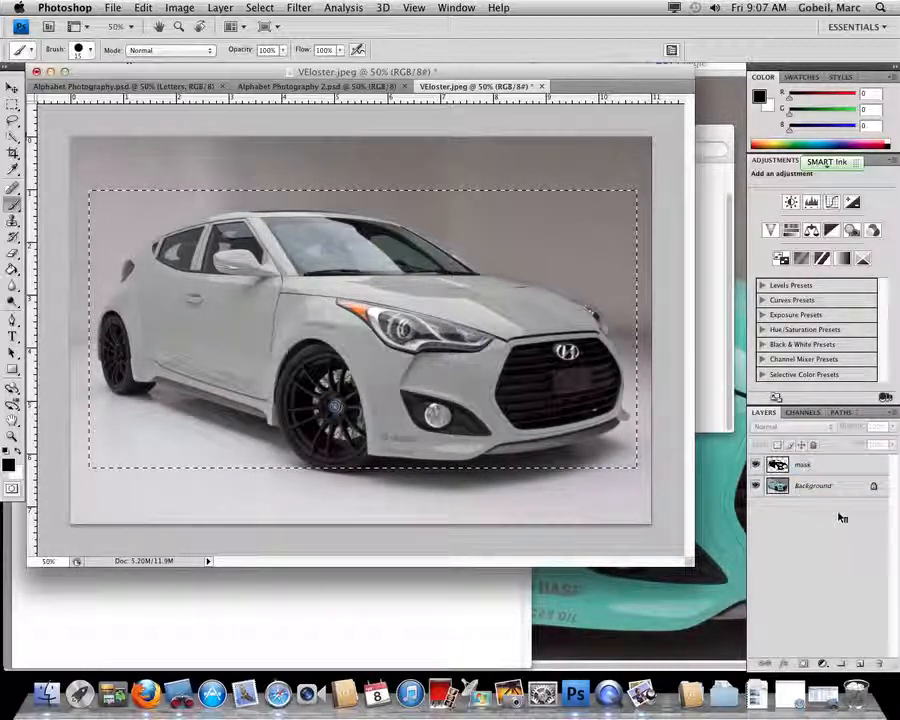
Duplicate the mask layer under the name "Colour"
{"action": "left_click", "coordinate": [840, 470]}
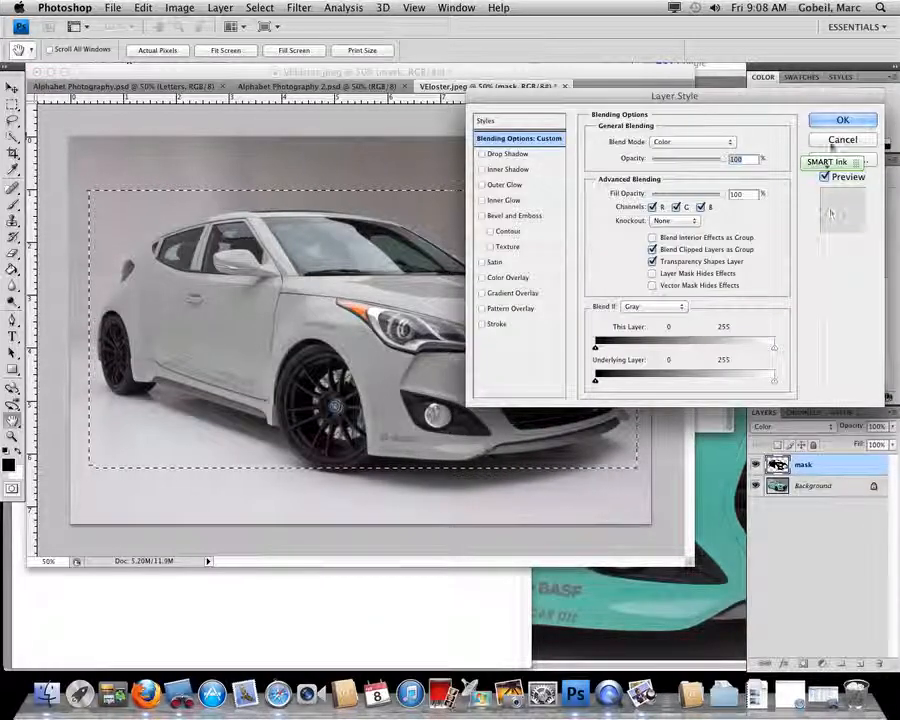
{"action": "left_click", "coordinate": [833, 142]}
{"action": "right_click", "coordinate": [837, 465]}
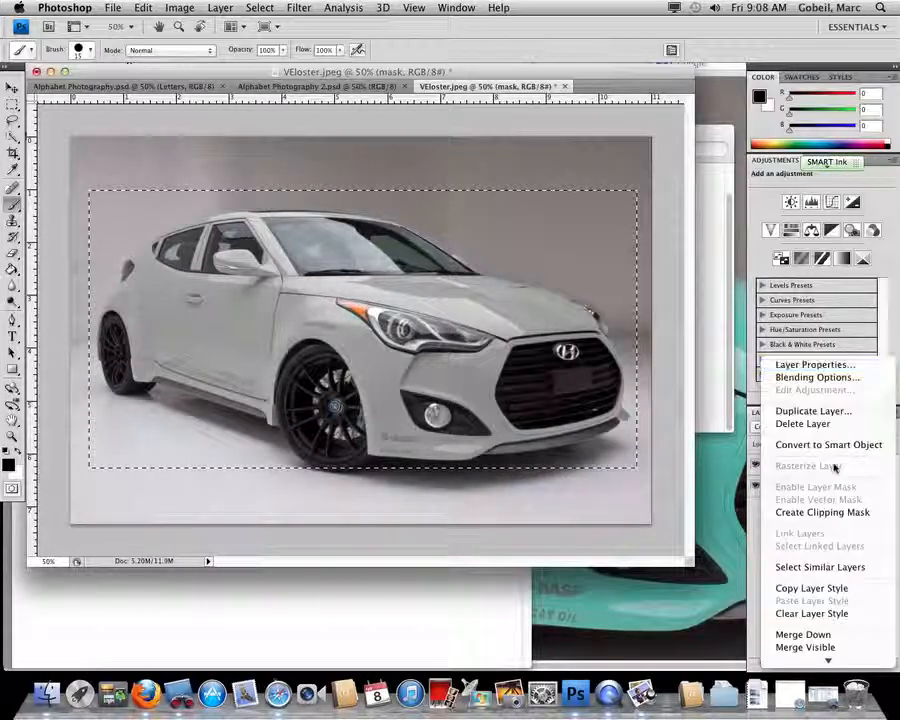
{"action": "left_click", "coordinate": [824, 408]}
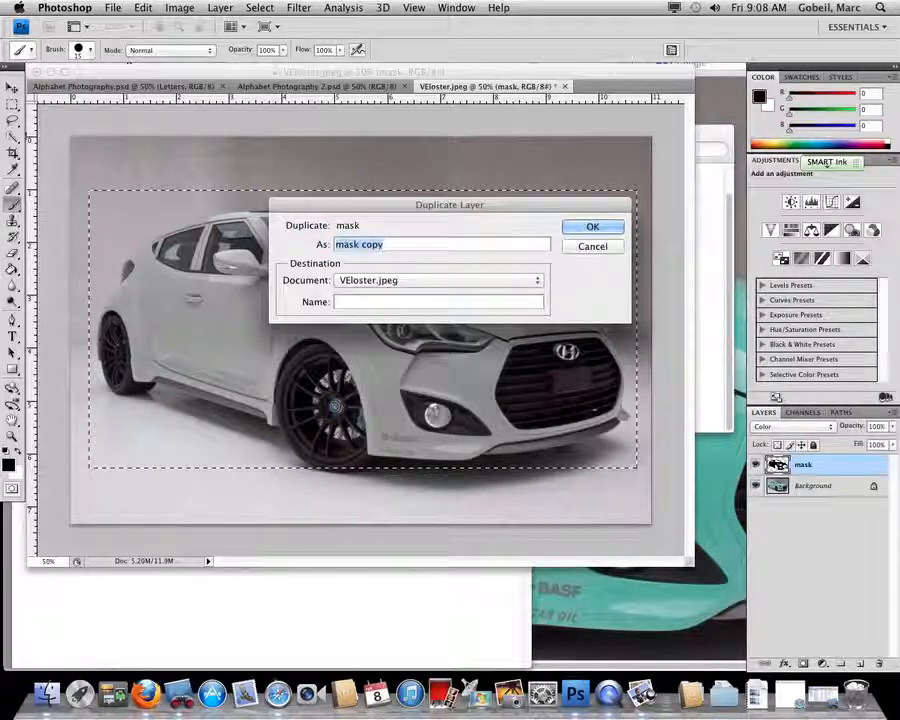
{"action": "type", "text": "Colour"}
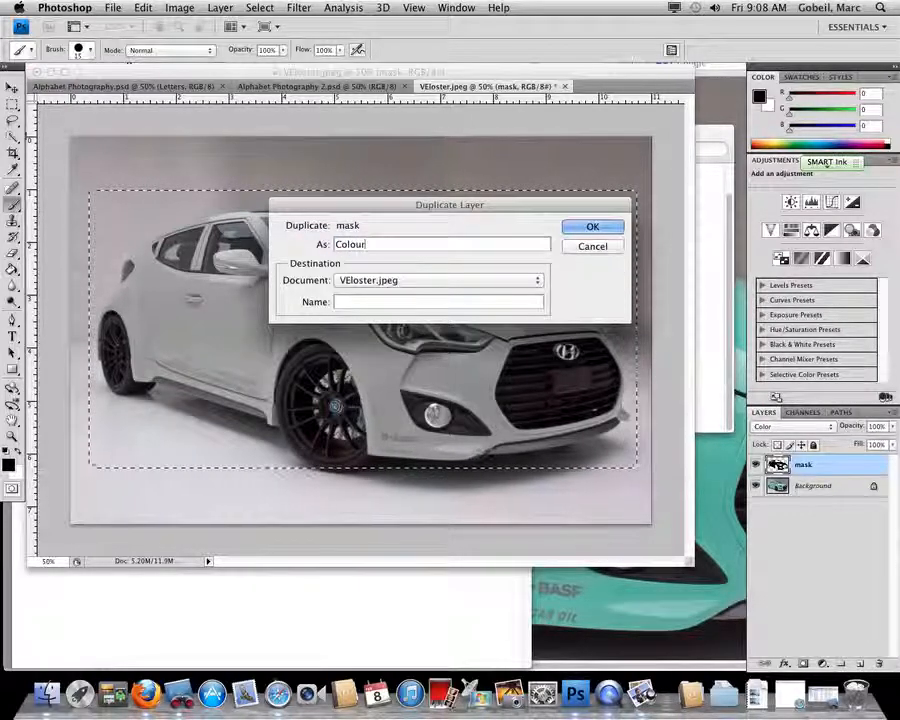
{"action": "key", "text": "Return"}
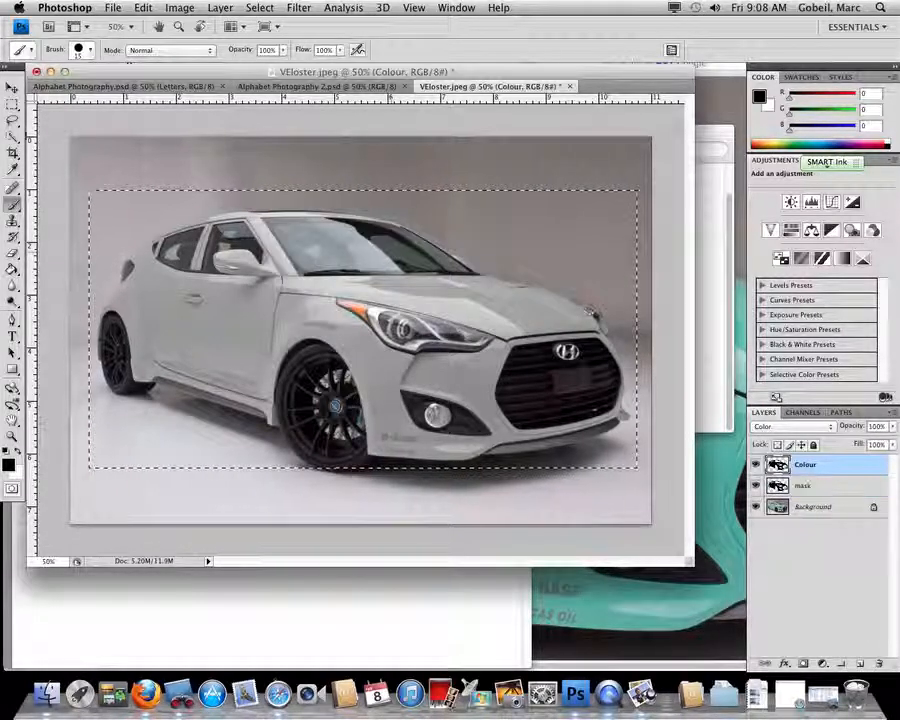
Read Step 6 of the PDF tutorial on the Color layer's mode and fill, and return to Photoshop
{"action": "left_click", "coordinate": [446, 593]}
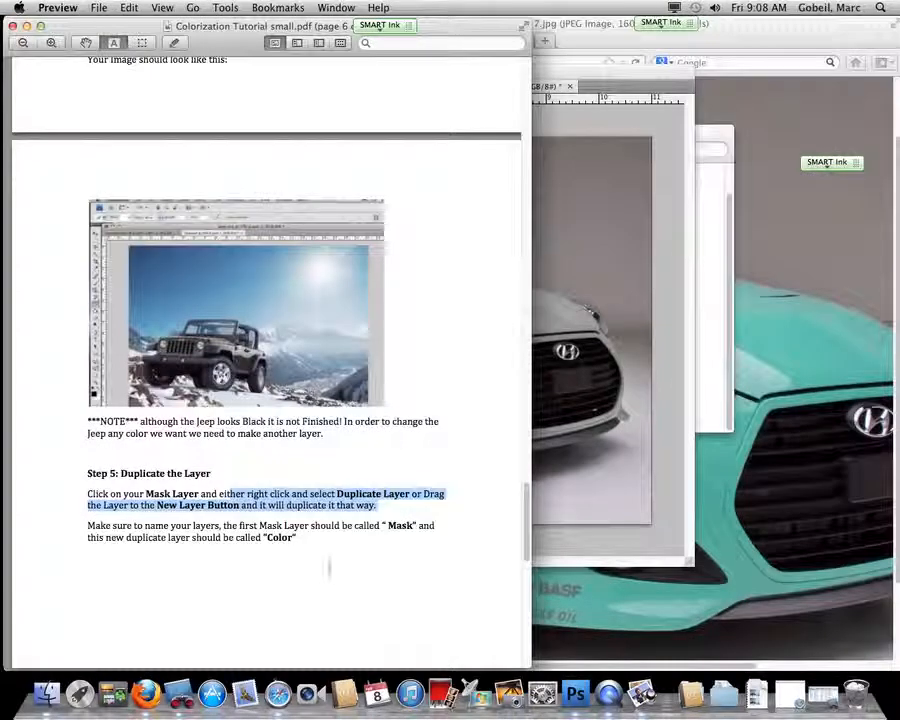
{"action": "scroll", "coordinate": [302, 558], "scroll_direction": "down", "scroll_amount": 5}
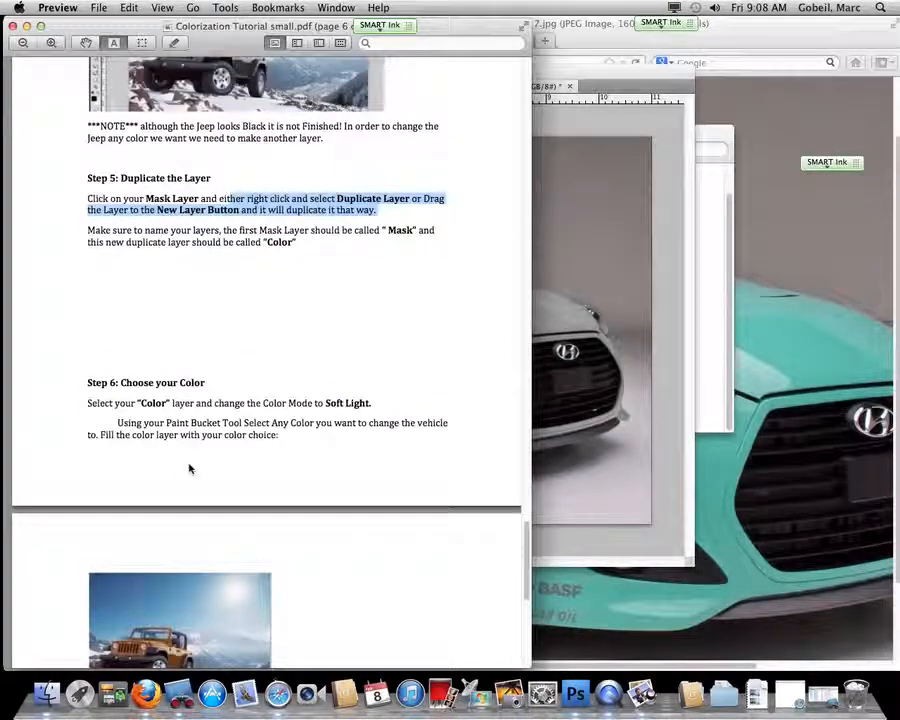
{"action": "left_click_drag", "start_coordinate": [100, 405], "coordinate": [372, 405]}
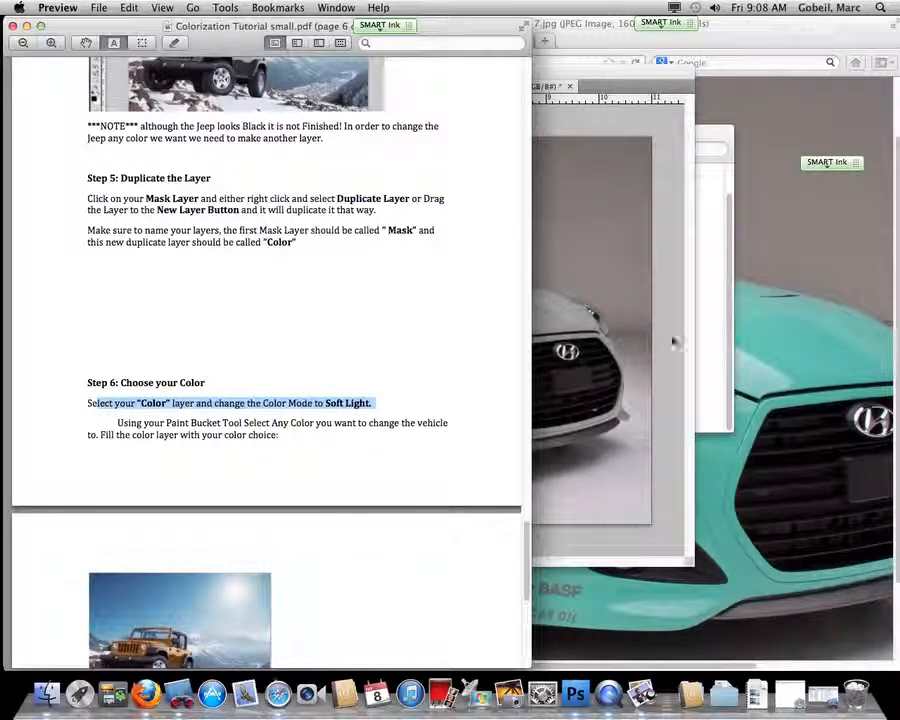
{"action": "left_click", "coordinate": [661, 343]}
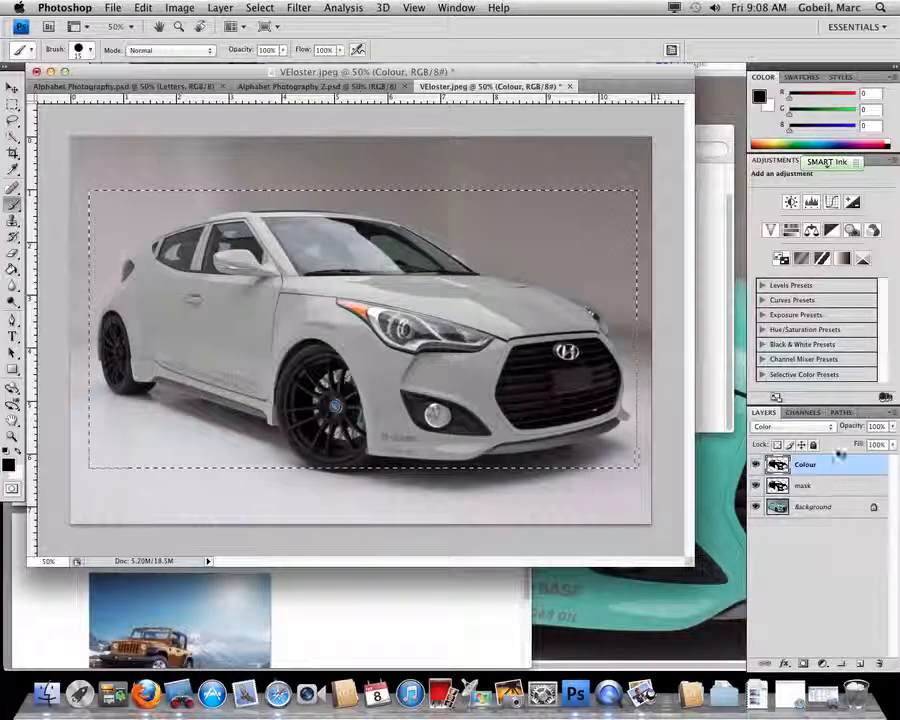
Try Overlay and Hard Light on the Colour layer, and set its blend mode to Soft Light
{"action": "left_click", "coordinate": [826, 432]}
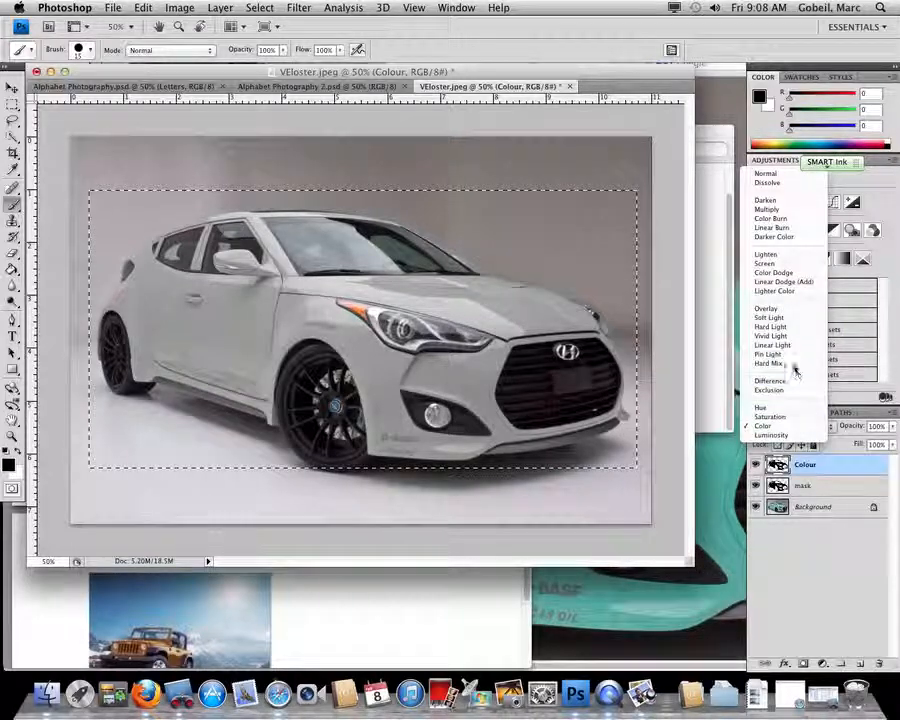
{"action": "left_click", "coordinate": [788, 316]}
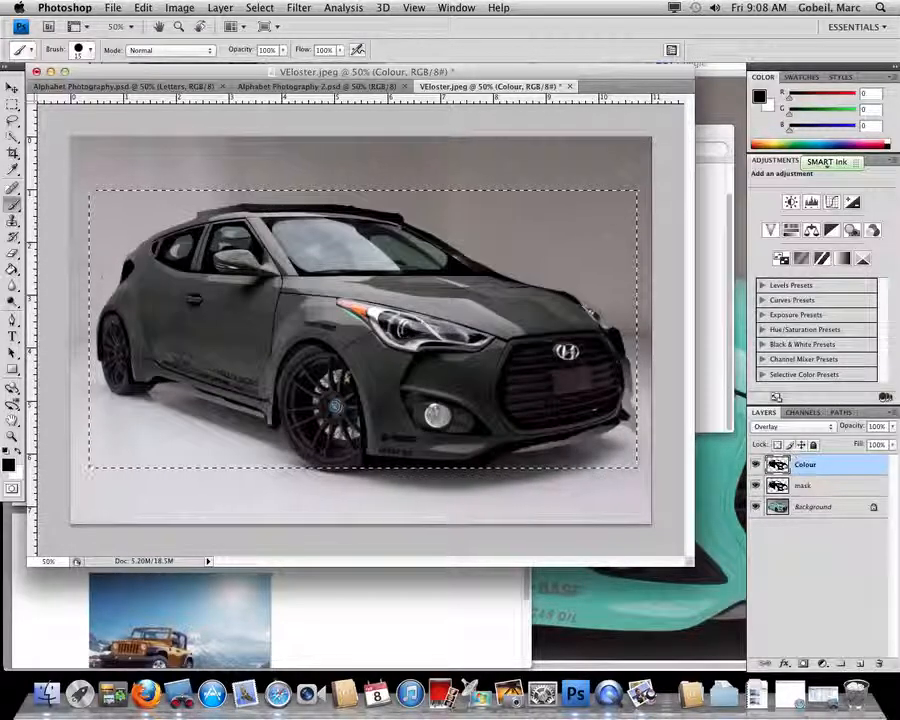
{"action": "left_click", "coordinate": [793, 426]}
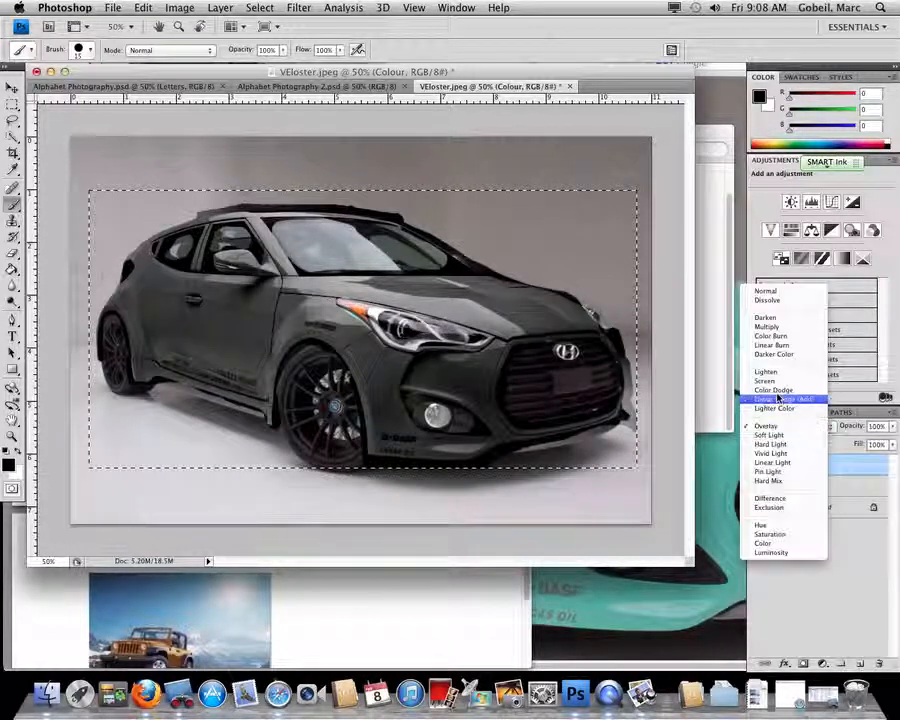
{"action": "left_click", "coordinate": [781, 443]}
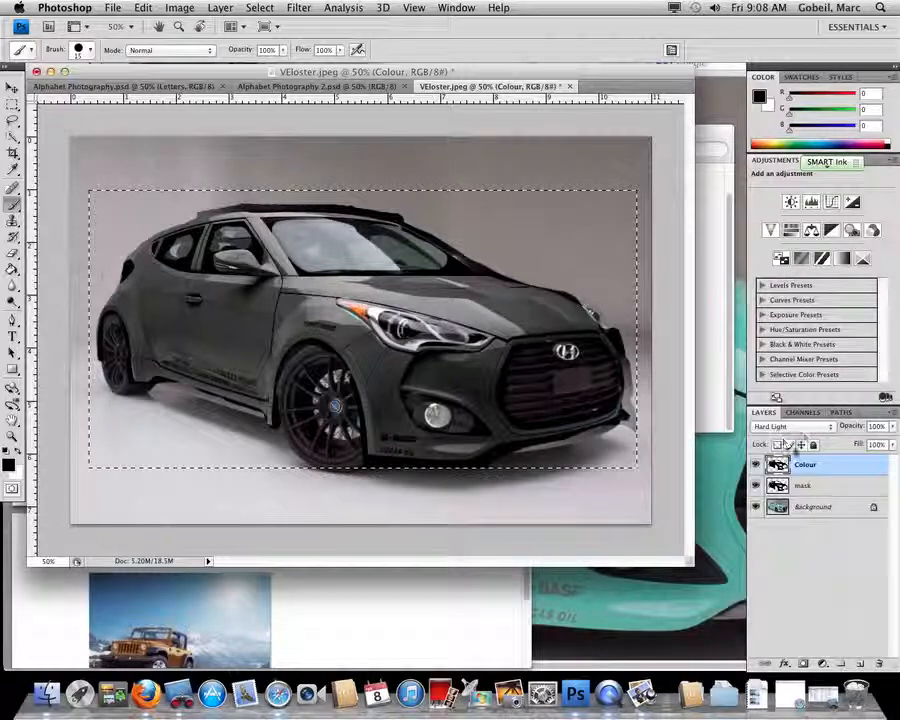
{"action": "left_click", "coordinate": [780, 426]}
{"action": "left_click", "coordinate": [779, 416]}
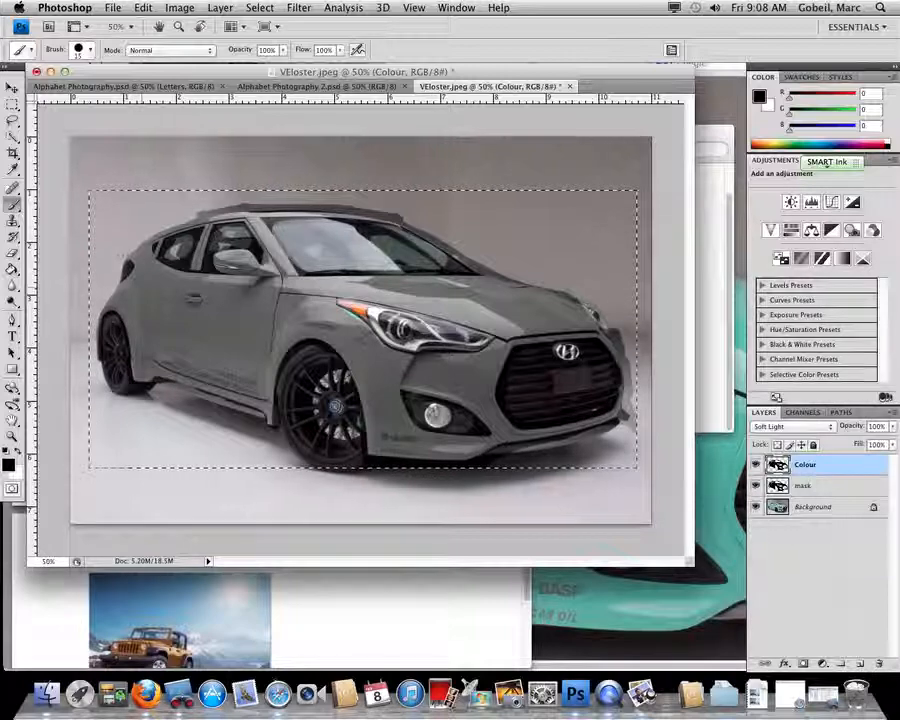
Choose a green swatch and fill the car body on the Colour layer with the Paint Bucket tool
{"action": "left_click", "coordinate": [12, 270]}
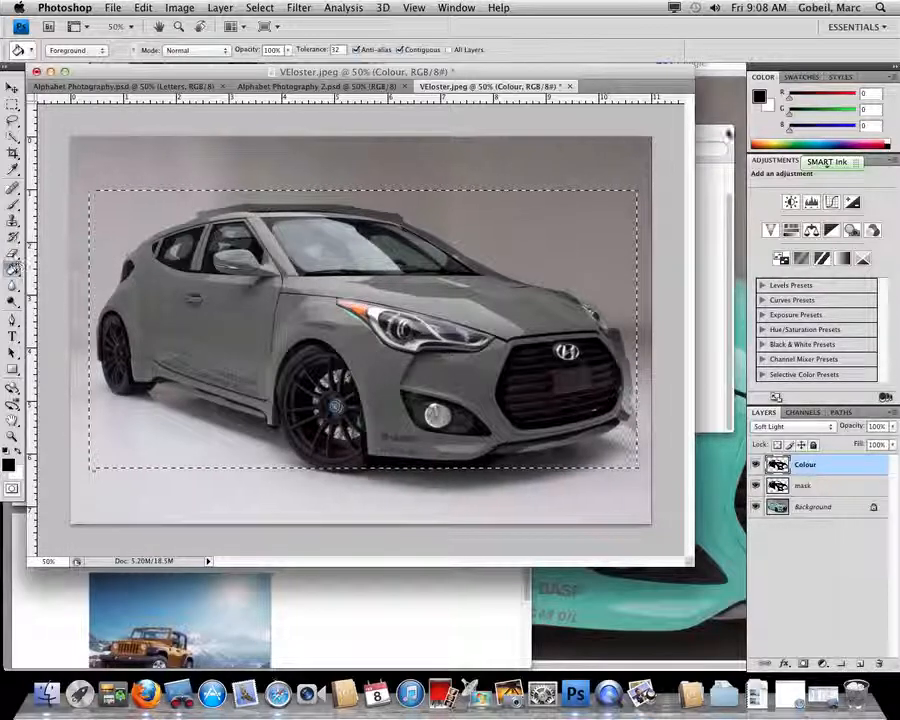
{"action": "left_click", "coordinate": [790, 78]}
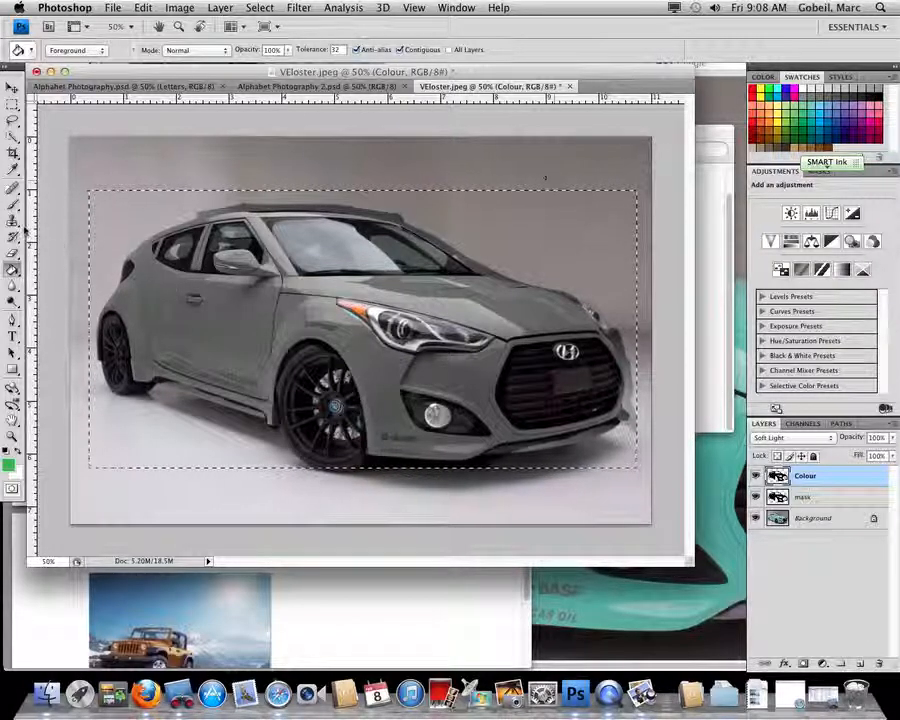
{"action": "left_click", "coordinate": [234, 302]}
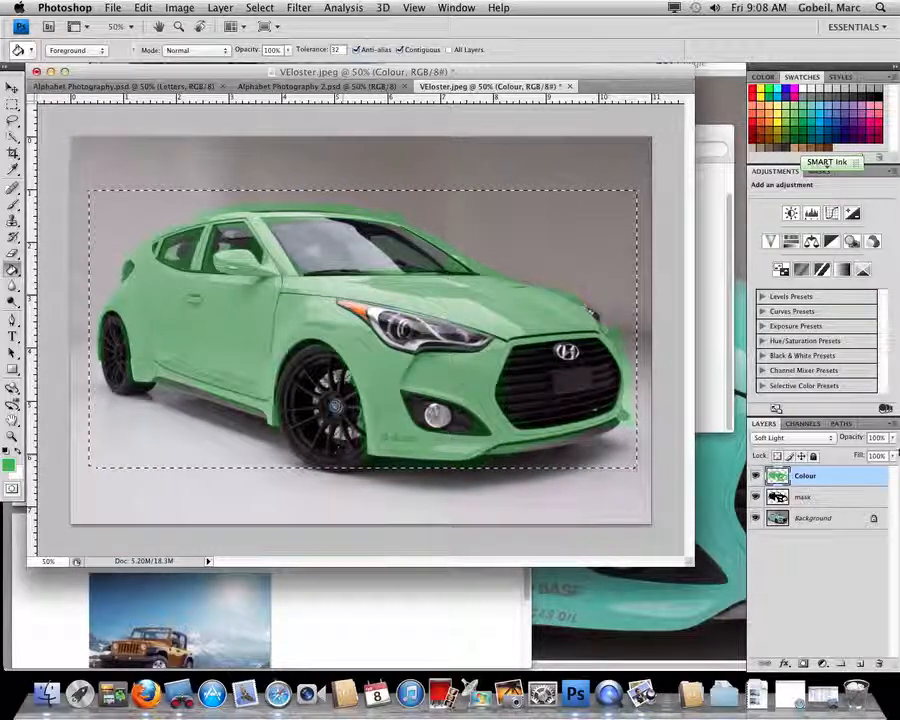
Compare Overlay, Soft Light and Hard Light on the green Colour layer, and set its blend mode to Overlay
{"action": "left_click", "coordinate": [829, 439]}
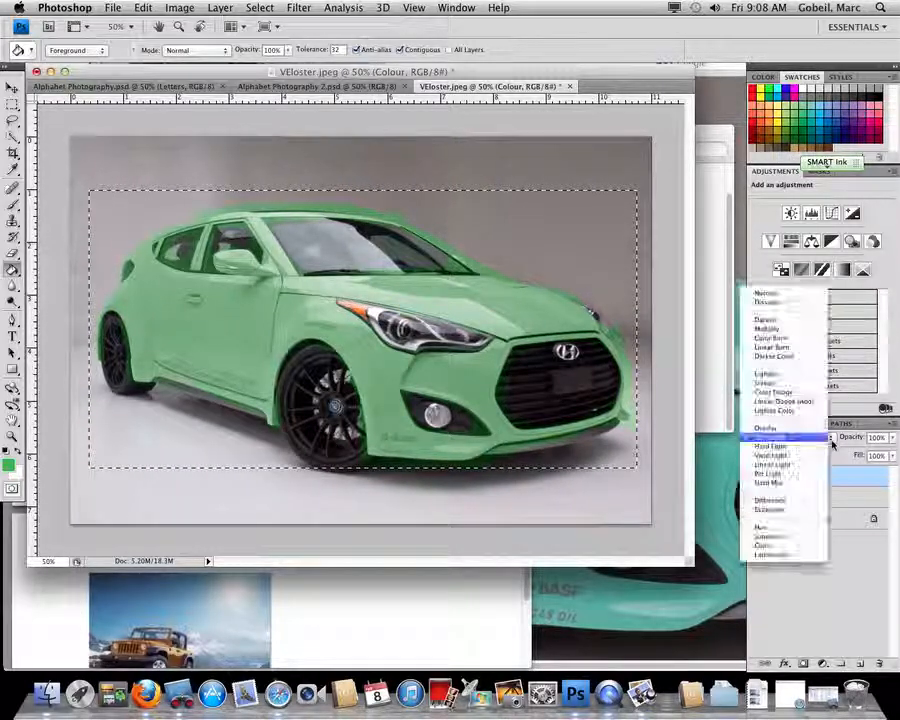
{"action": "left_click", "coordinate": [775, 428]}
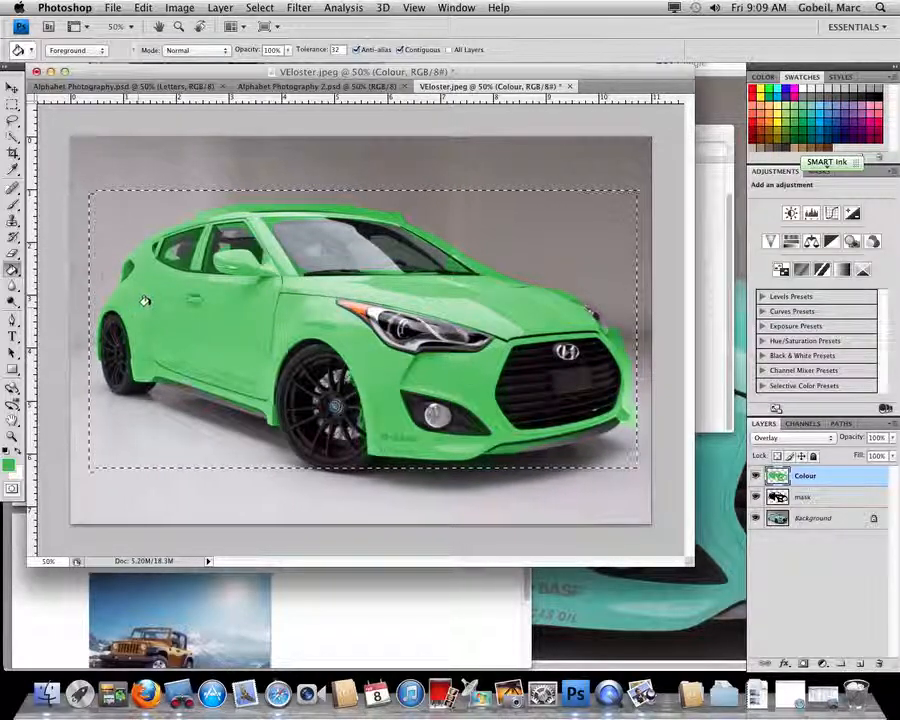
{"action": "left_click", "coordinate": [812, 437]}
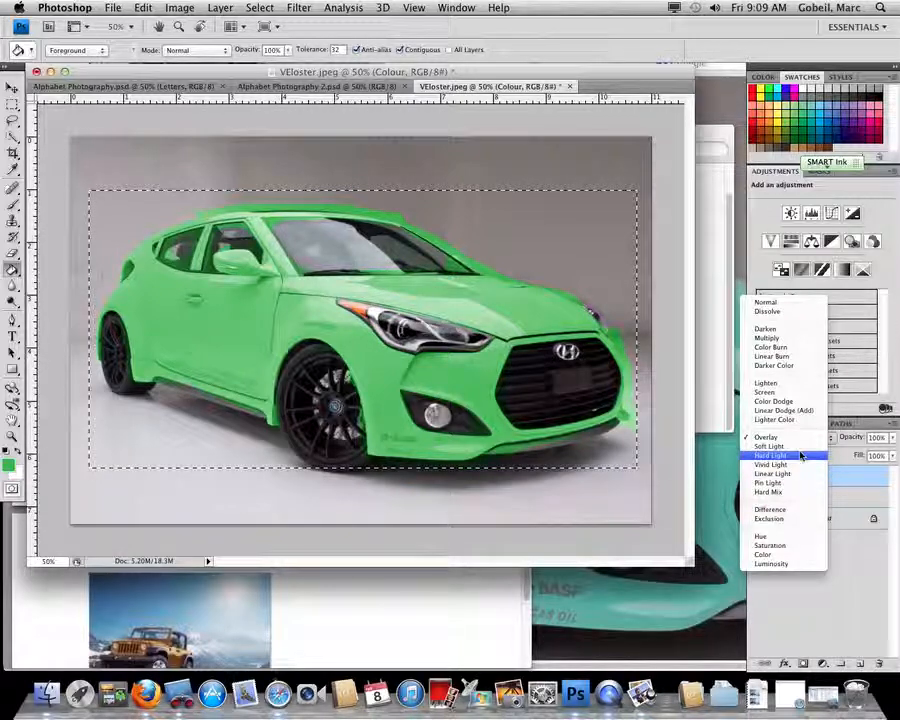
{"action": "left_click", "coordinate": [799, 452]}
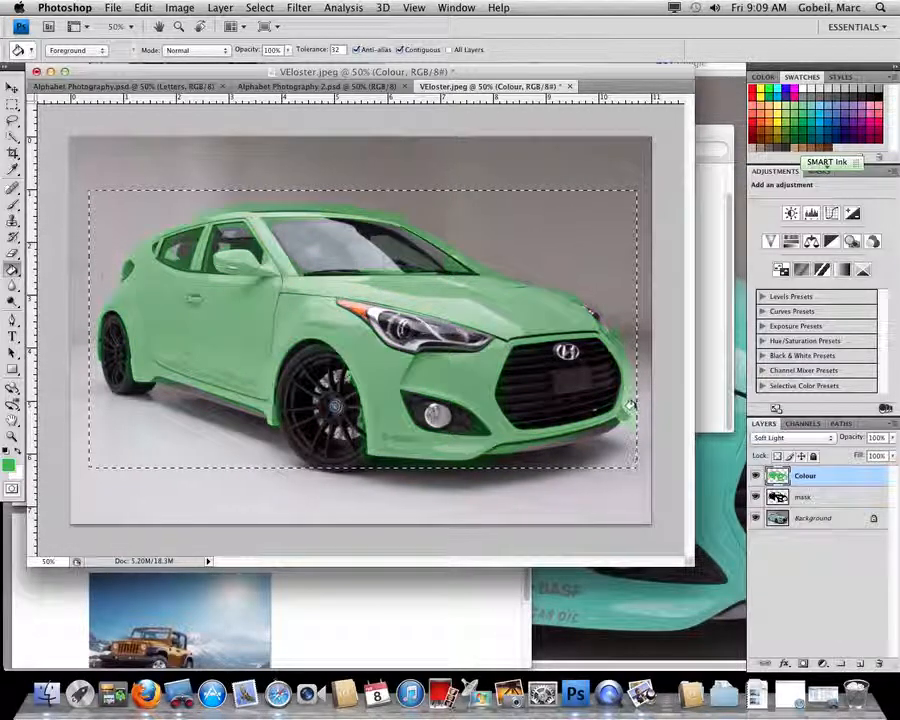
{"action": "left_click", "coordinate": [790, 438]}
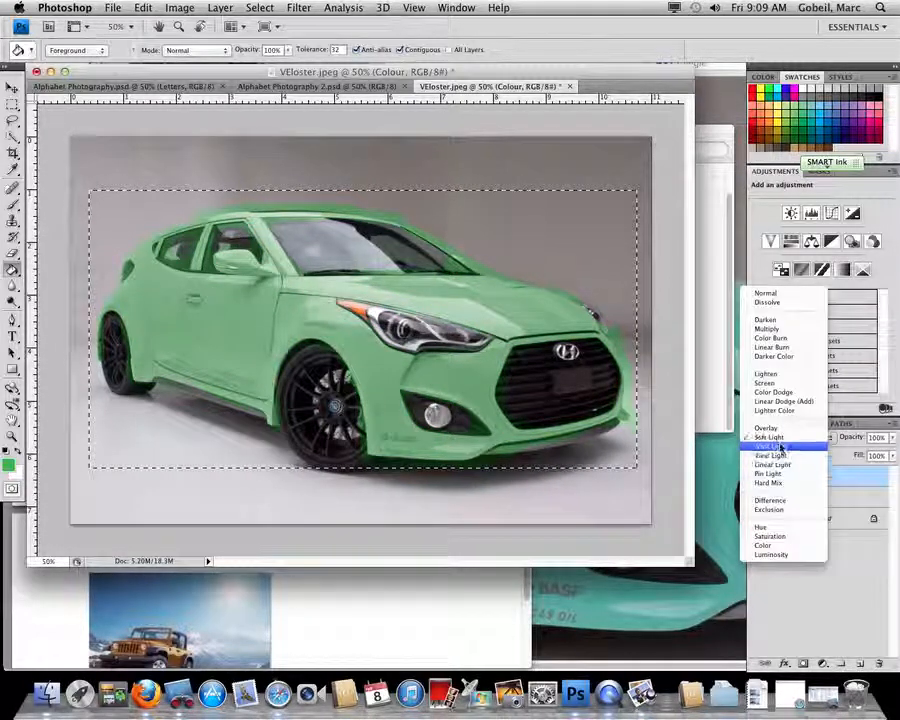
{"action": "left_click", "coordinate": [783, 447]}
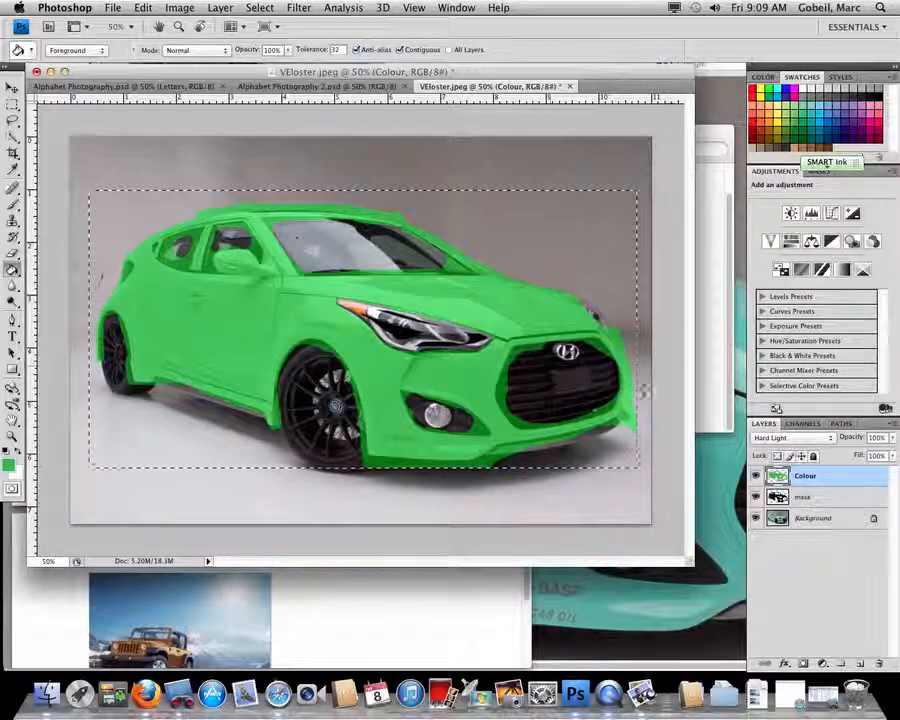
{"action": "left_click", "coordinate": [797, 438]}
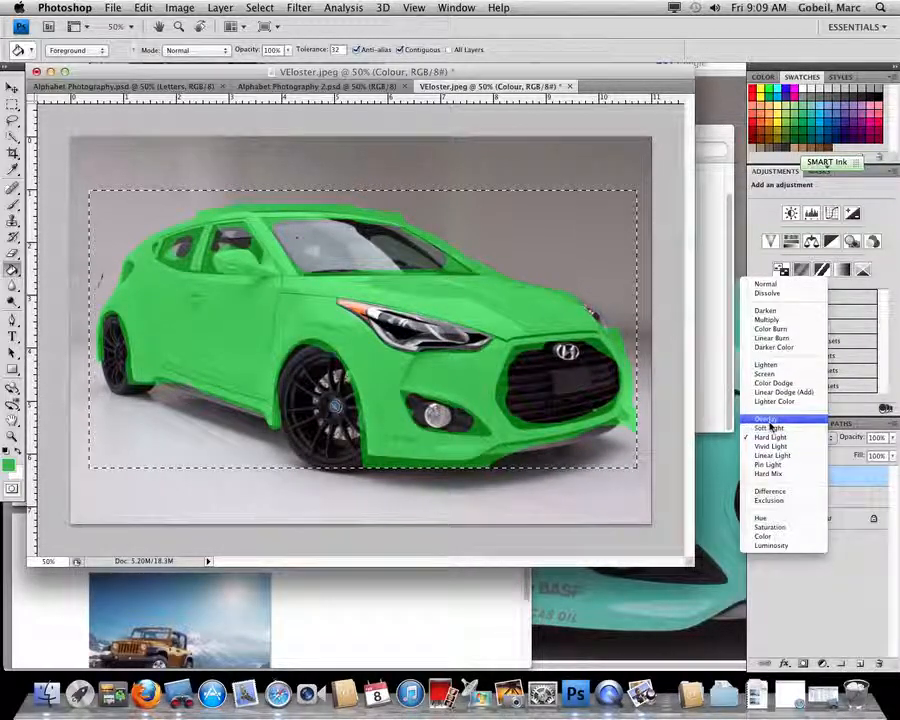
{"action": "left_click", "coordinate": [768, 418]}
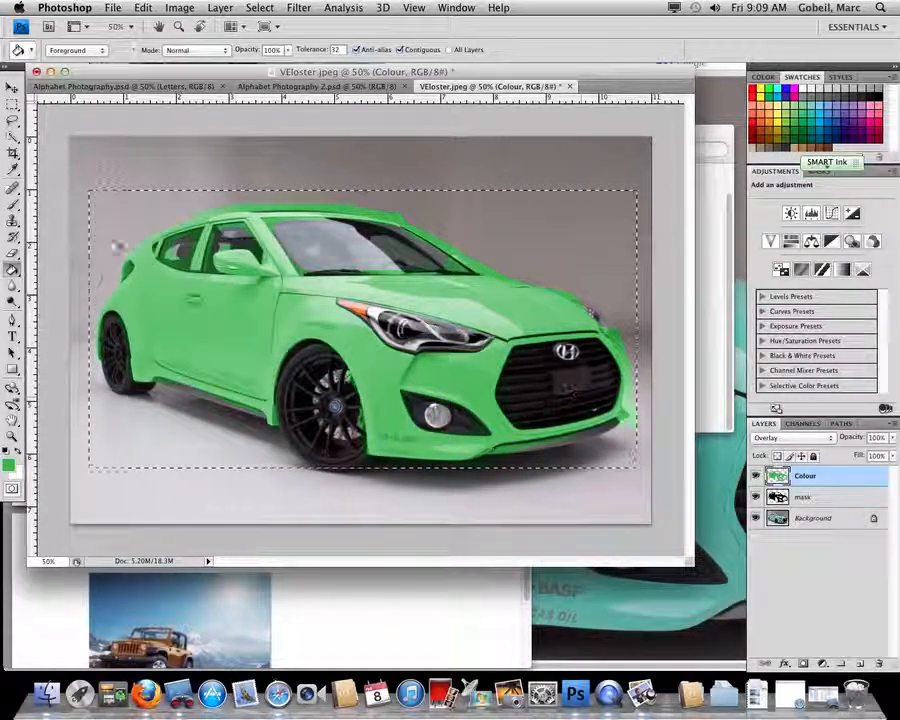
Clear the selection around the car and set up a Save for Web & Devices JPEG export at quality 50
{"action": "left_click", "coordinate": [12, 88]}
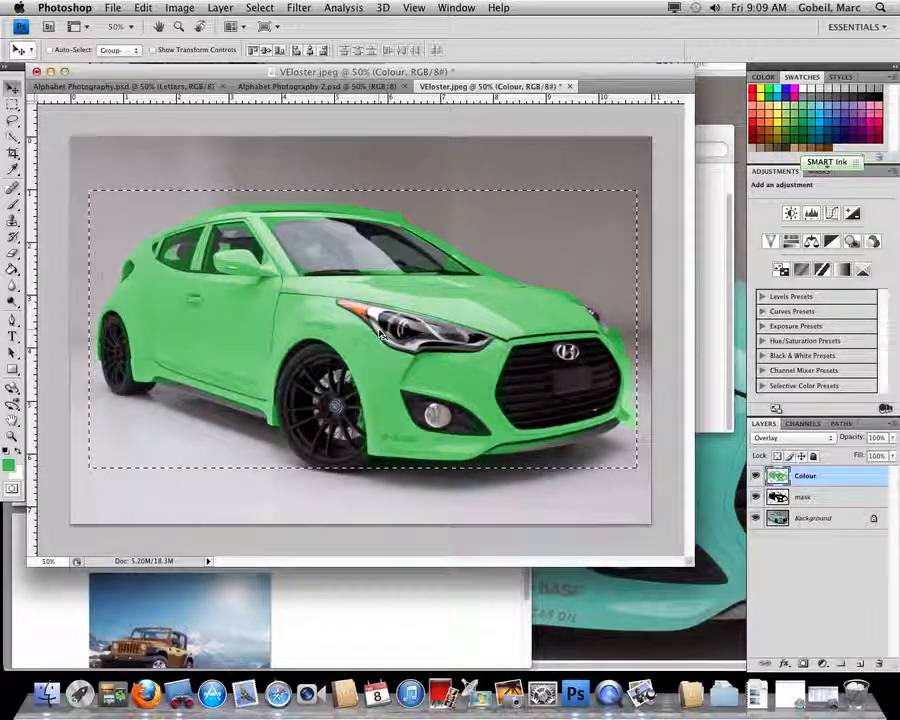
{"action": "key", "text": "super+d"}
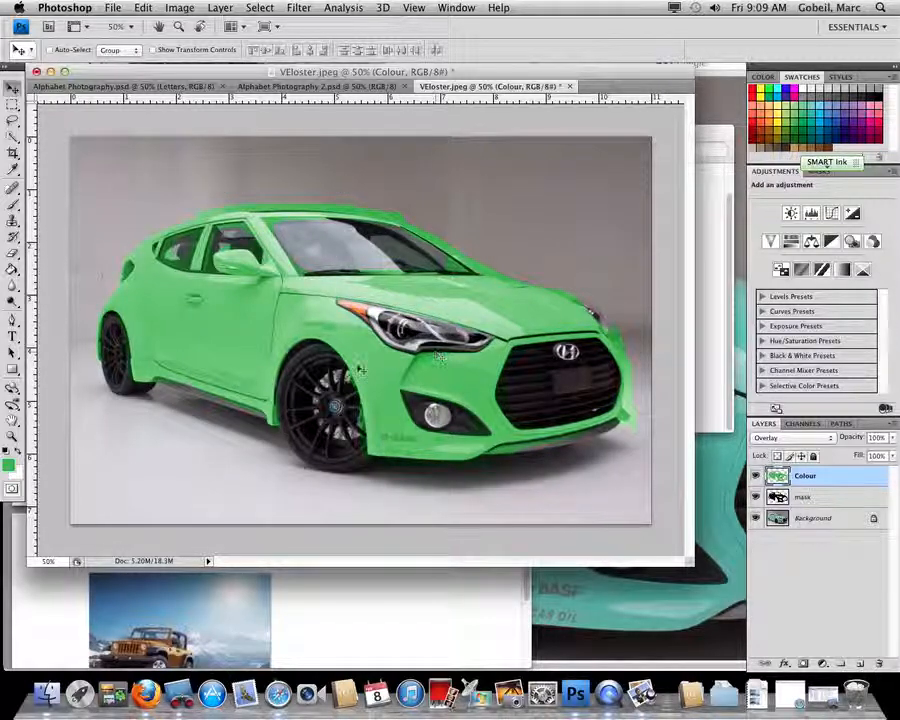
{"action": "left_click", "coordinate": [114, 9]}
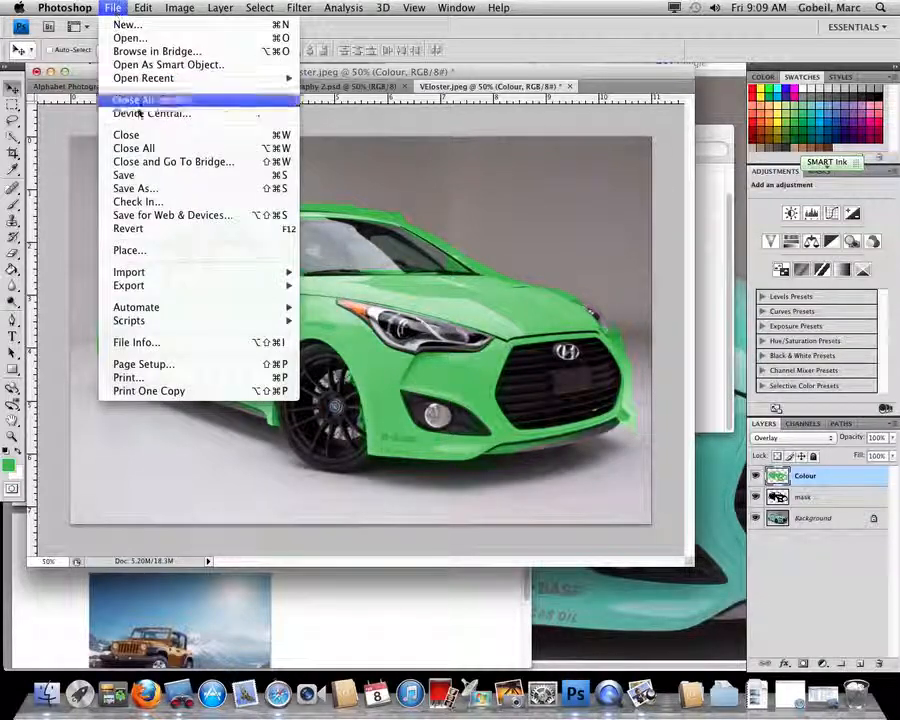
{"action": "left_click", "coordinate": [187, 215]}
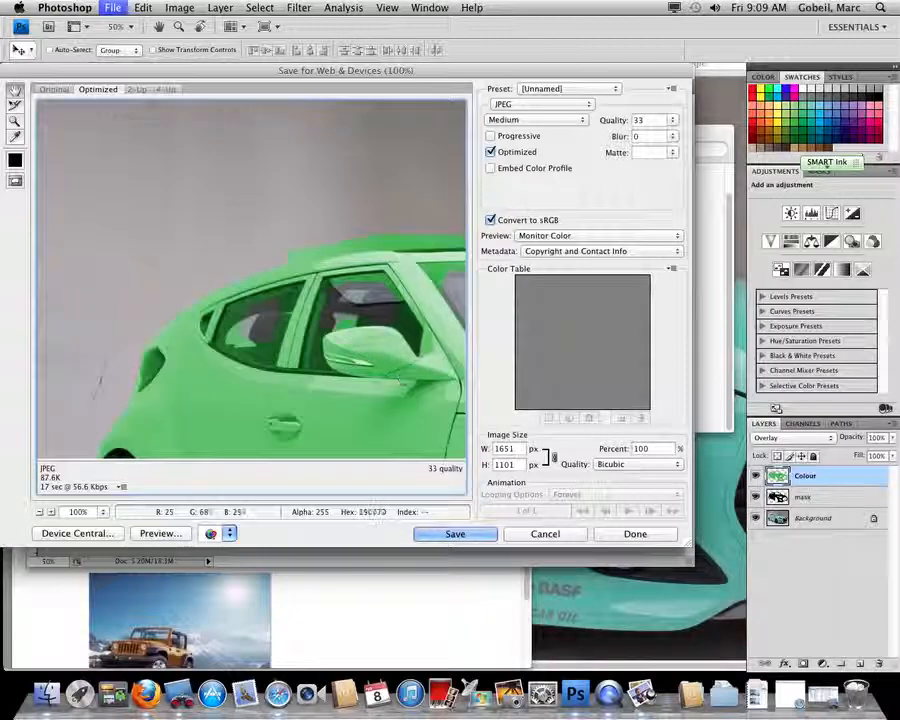
{"action": "left_click_drag", "start_coordinate": [292, 447], "coordinate": [224, 377]}
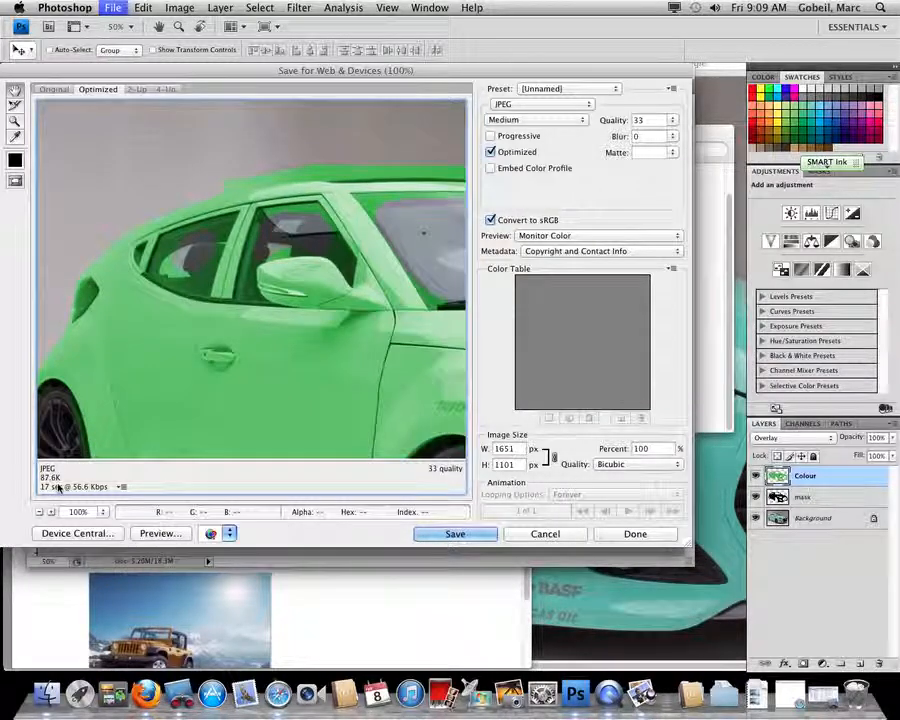
{"action": "left_click", "coordinate": [673, 121]}
{"action": "left_click_drag", "start_coordinate": [626, 136], "coordinate": [640, 138]}
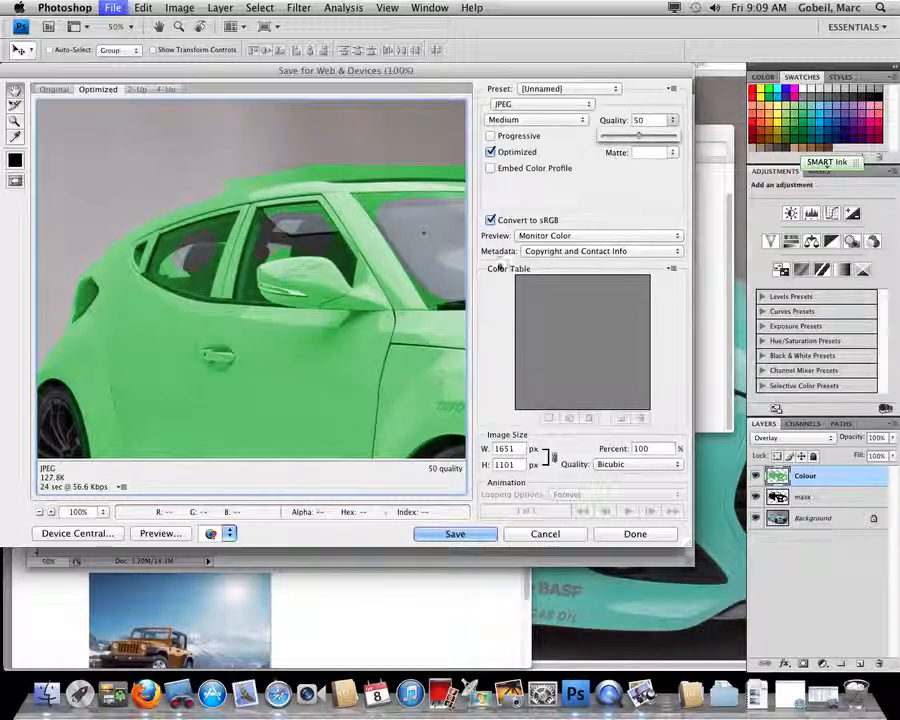
Save the optimized image to the Desktop as VEloster2.jpg, with Images Only as the format
{"action": "left_click", "coordinate": [458, 535]}
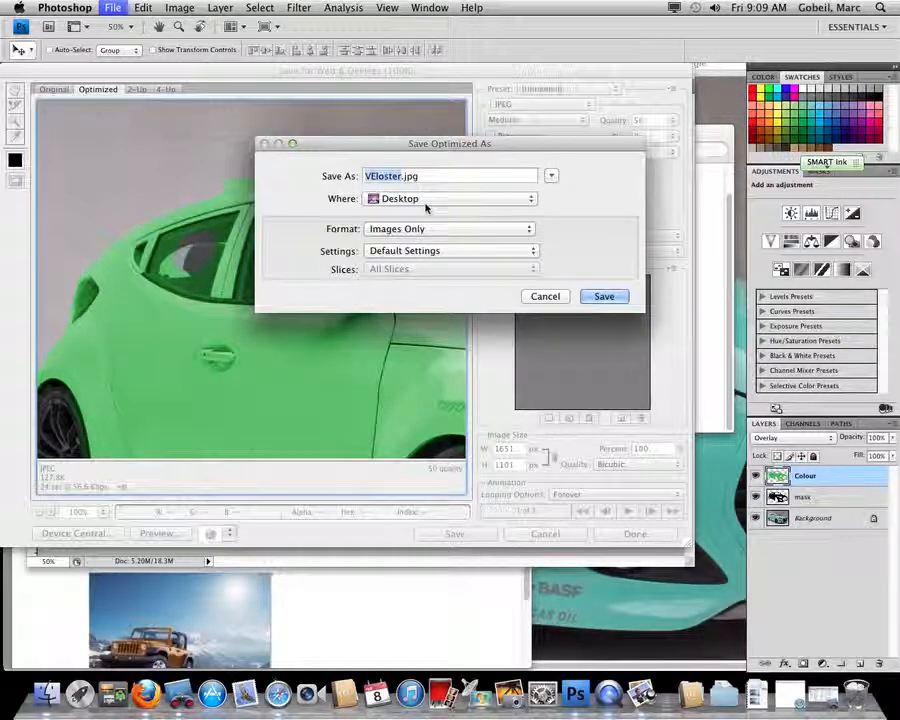
{"action": "key", "text": "Down"}
{"action": "key", "text": "Left"}
{"action": "key", "text": "Left"}
{"action": "key", "text": "Left"}
{"action": "key", "text": "Left"}
{"action": "type", "text": "2"}
{"action": "left_click", "coordinate": [604, 296]}
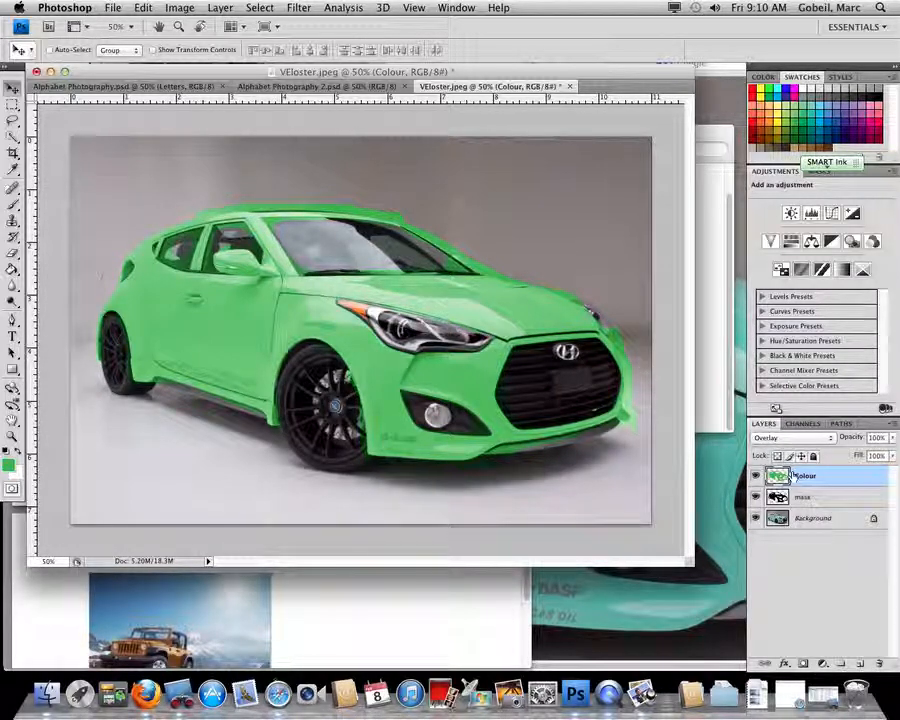
Select the mask layer beneath the Colour layer
{"action": "left_click", "coordinate": [804, 497]}
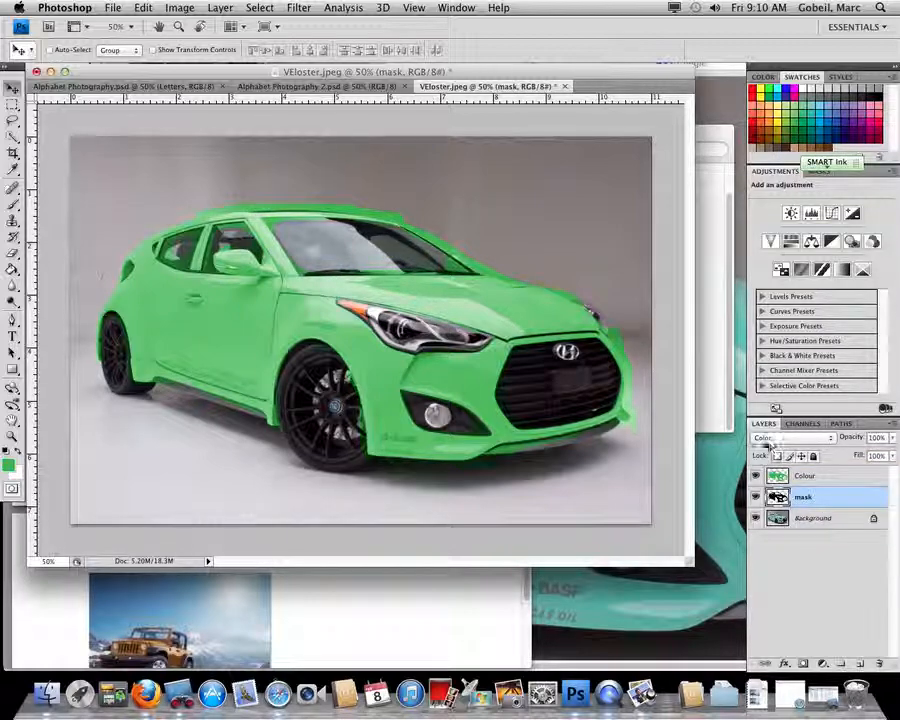